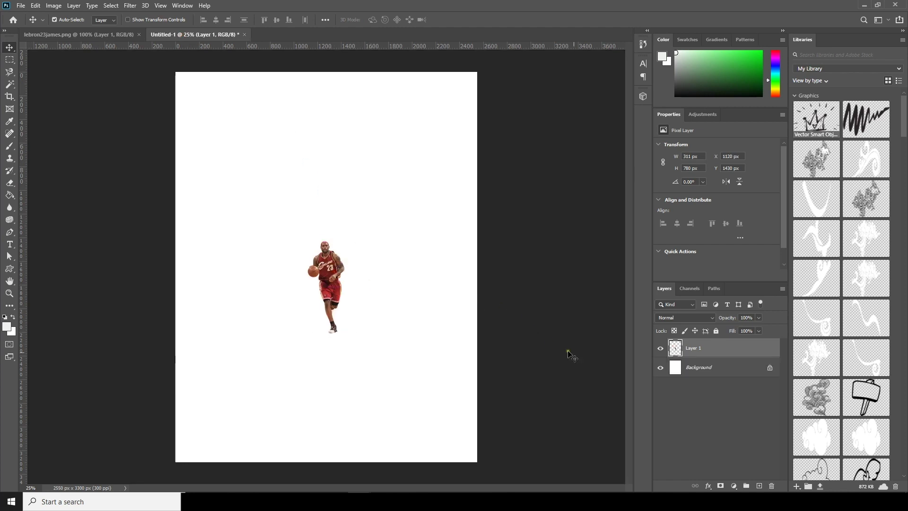
- Enlarge the basketball player on Layer 1 with Free Transform to about 884 × 2217 px
{"action": "left_click", "coordinate": [36, 6]}
{"action": "left_click", "coordinate": [74, 211]}
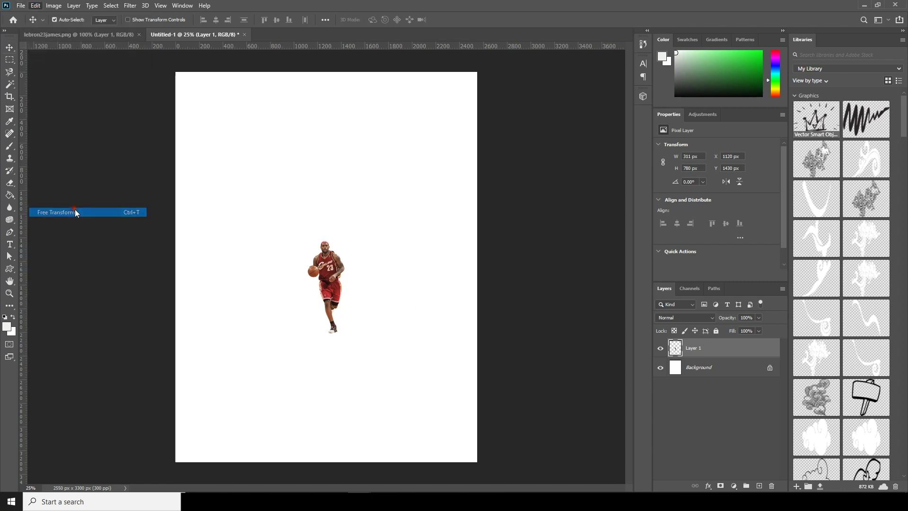
{"action": "left_click_drag", "start_coordinate": [344, 334], "coordinate": [415, 404]}
{"action": "key", "text": "Return"}
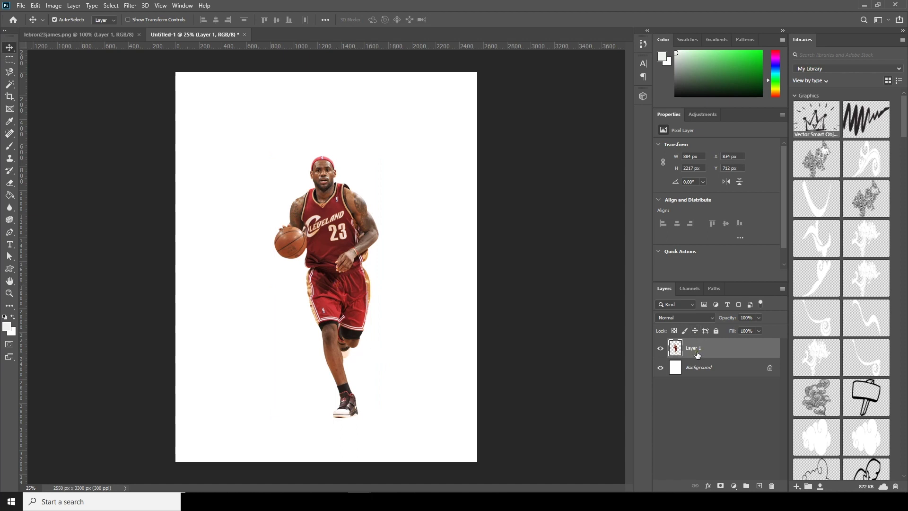
- Duplicate the enlarged player layer and open the Camera Raw Filter on the copy
{"action": "key", "text": "ctrl+j"}
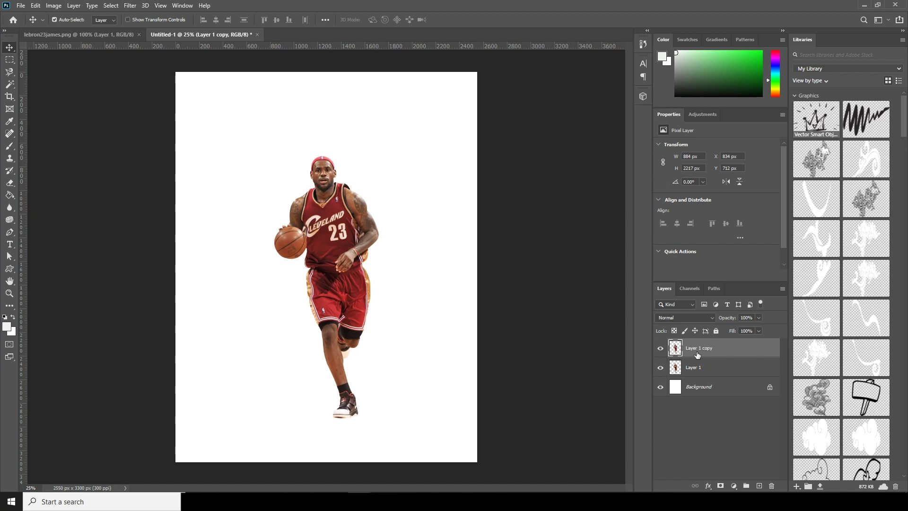
{"action": "key", "text": "ctrl+plus"}
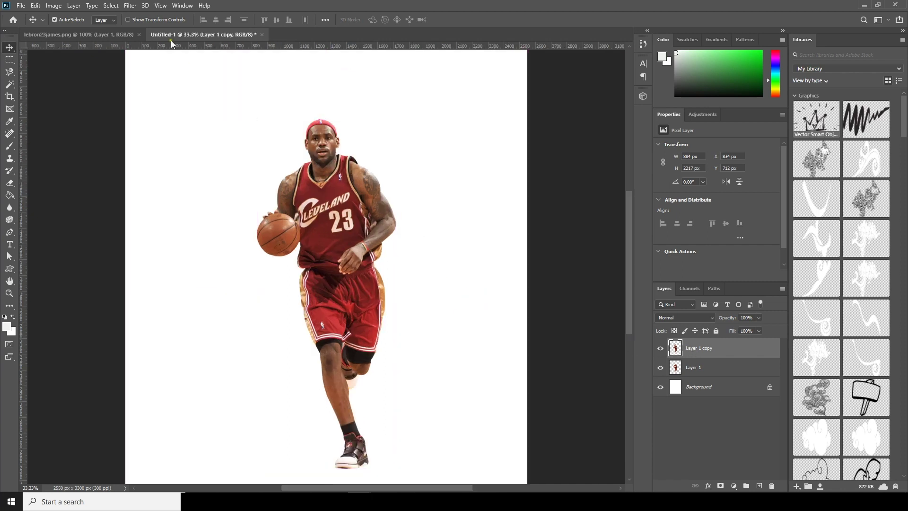
{"action": "left_click", "coordinate": [130, 6]}
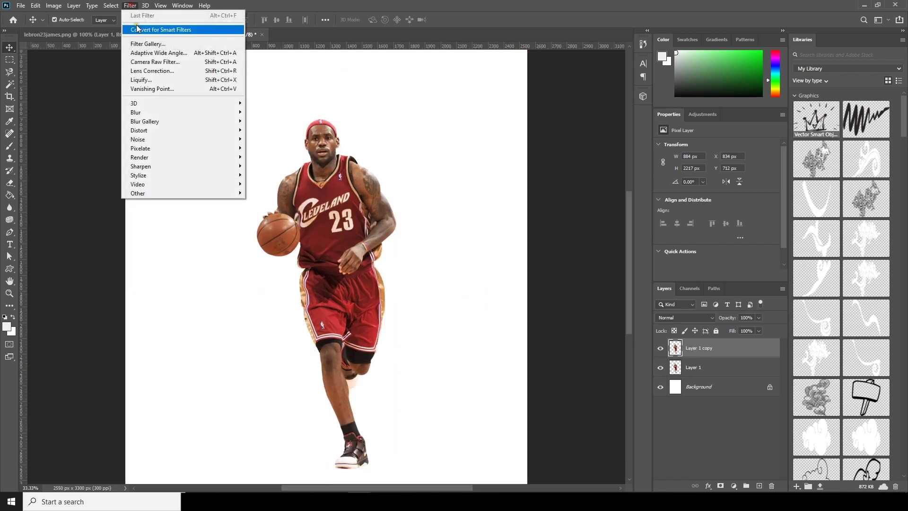
{"action": "left_click", "coordinate": [154, 64]}
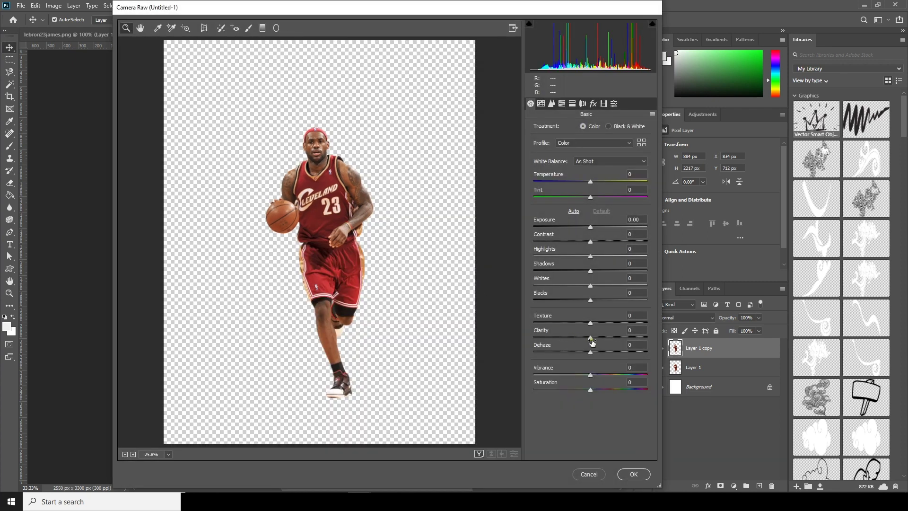
- Set Clarity to +33, Highlights to -77, Texture to +21 and Exposure to +0.75 in Camera Raw
{"action": "left_click", "coordinate": [611, 337]}
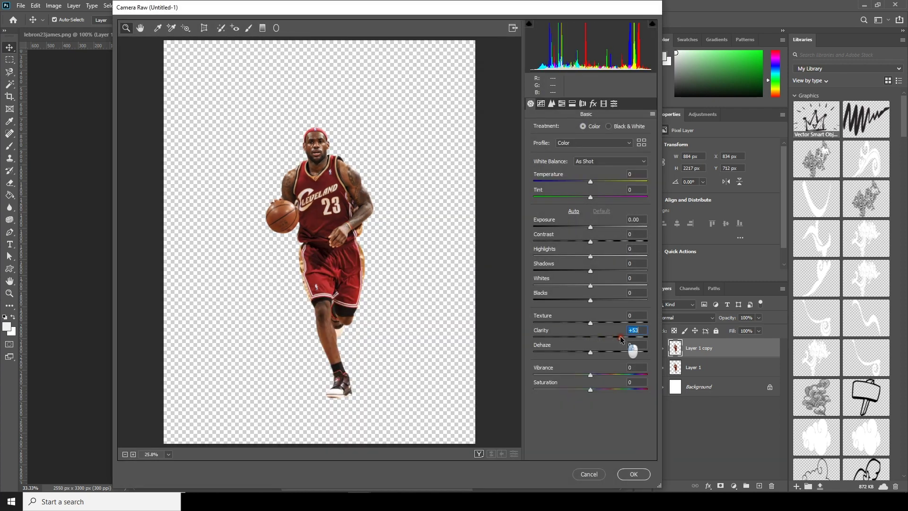
{"action": "left_click", "coordinate": [545, 256]}
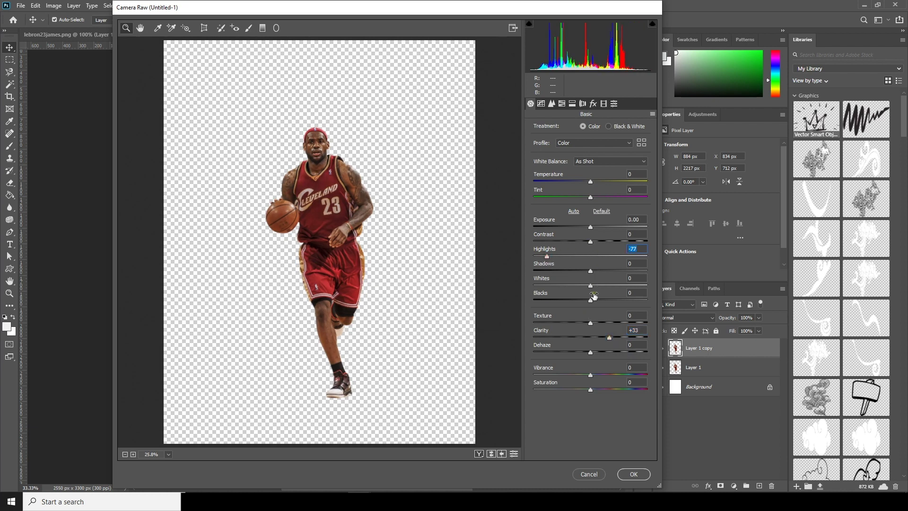
{"action": "left_click", "coordinate": [602, 323]}
{"action": "left_click", "coordinate": [599, 227]}
{"action": "left_click_drag", "start_coordinate": [599, 228], "coordinate": [599, 228]}
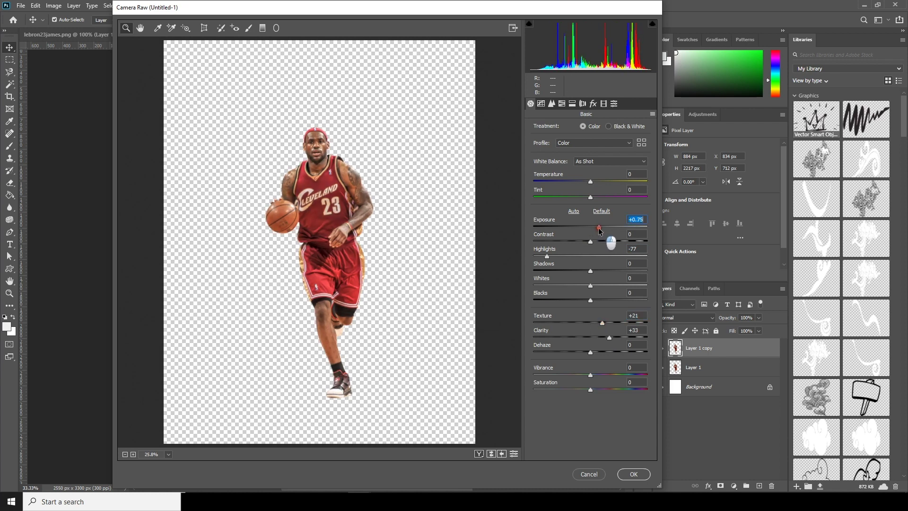
- Set Vibrance to +6, Clarity to +49 and Whites to -93, and apply the Camera Raw adjustments
{"action": "left_click_drag", "start_coordinate": [591, 376], "coordinate": [594, 375]}
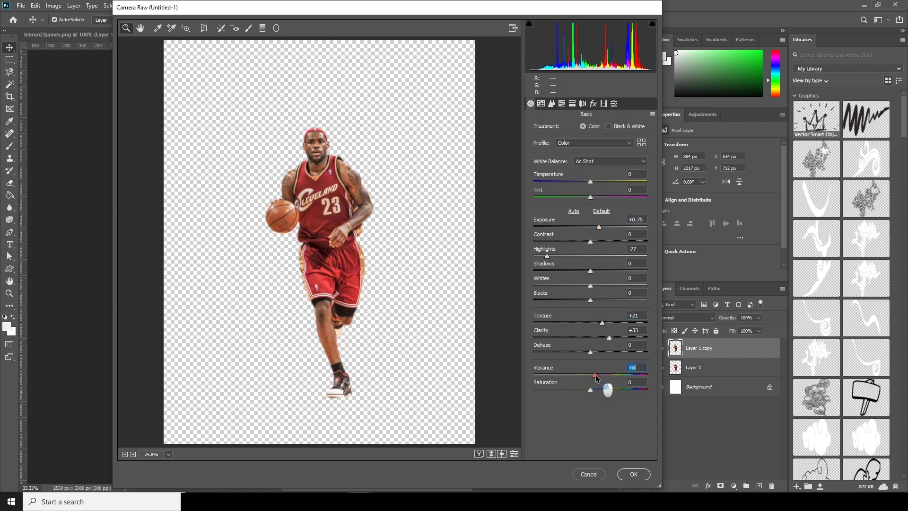
{"action": "left_click_drag", "start_coordinate": [612, 341], "coordinate": [620, 338]}
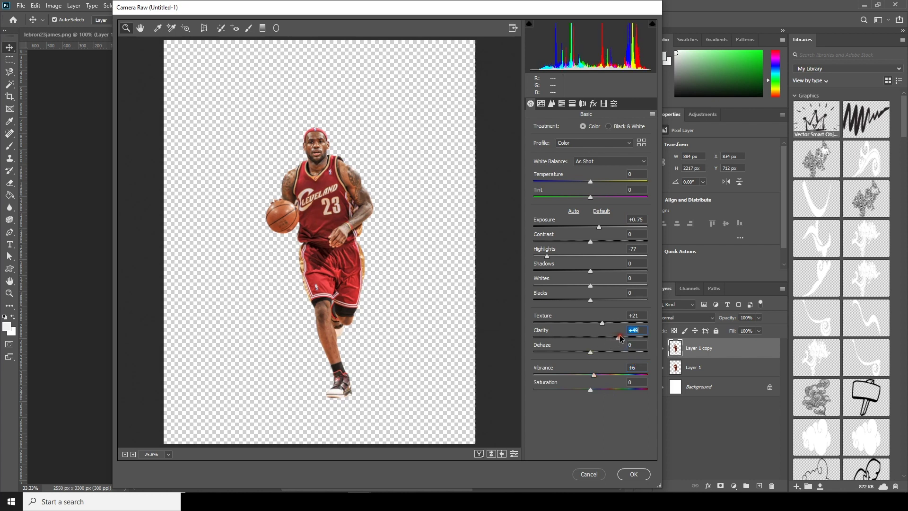
{"action": "left_click_drag", "start_coordinate": [589, 286], "coordinate": [537, 288]}
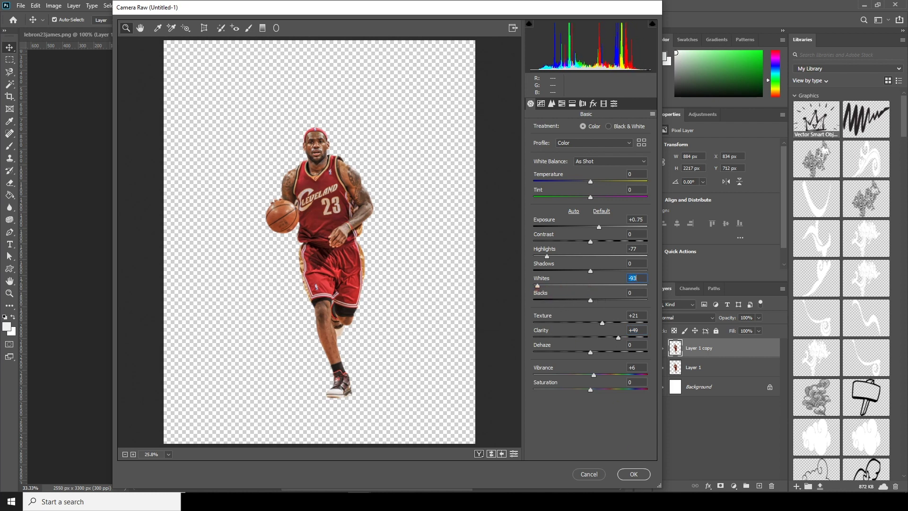
{"action": "left_click", "coordinate": [633, 474]}
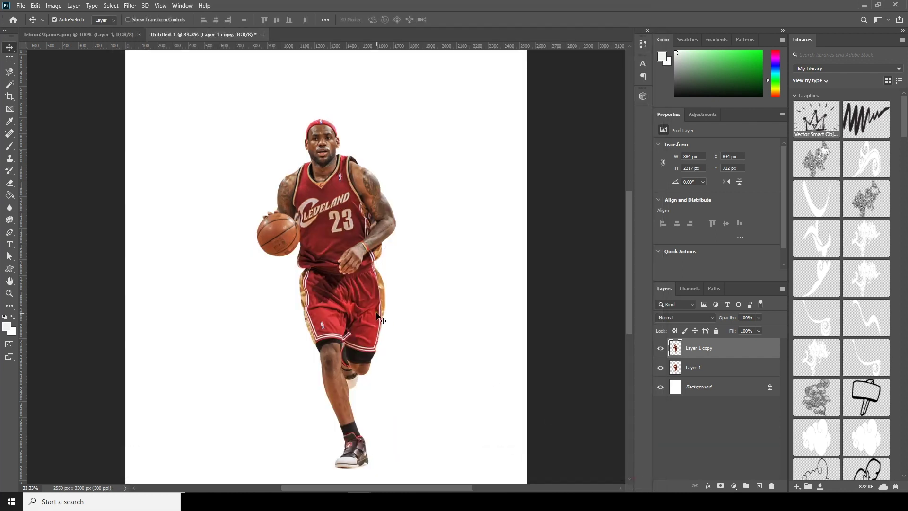
- Duplicate the Camera Raw-adjusted layer and apply the Filter Gallery's Cutout effect to the new copy with Number of Levels at 5
{"action": "key", "text": "ctrl+minus"}
{"action": "key", "text": "ctrl+minus"}
{"action": "key", "text": "ctrl+plus"}
{"action": "key", "text": "ctrl+plus"}
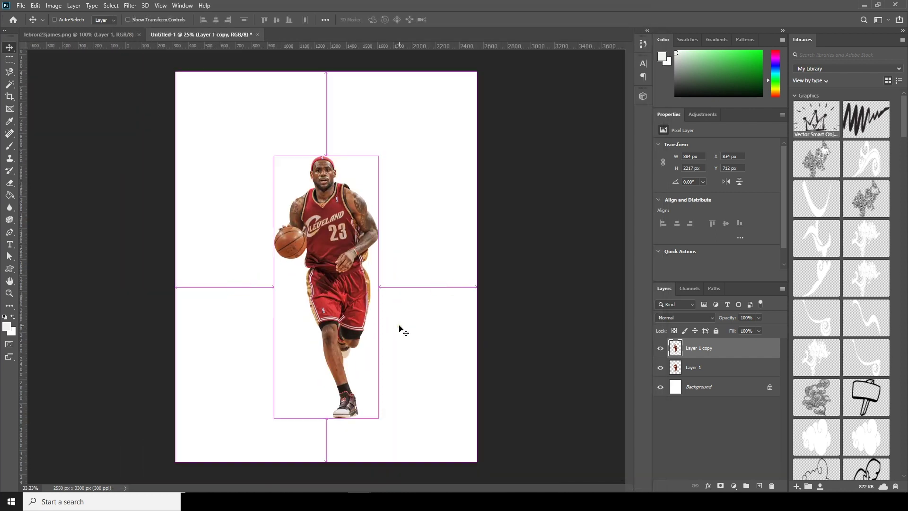
{"action": "left_click", "coordinate": [130, 5]}
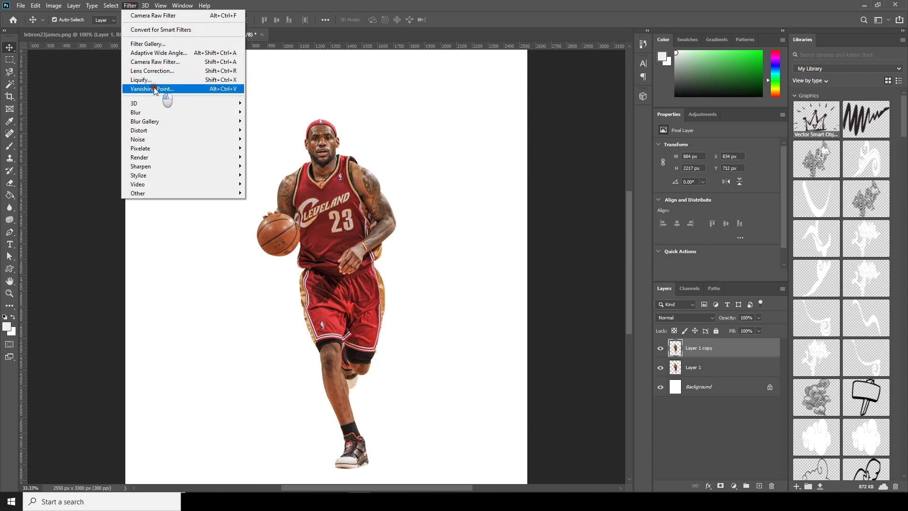
{"action": "left_click", "coordinate": [148, 44]}
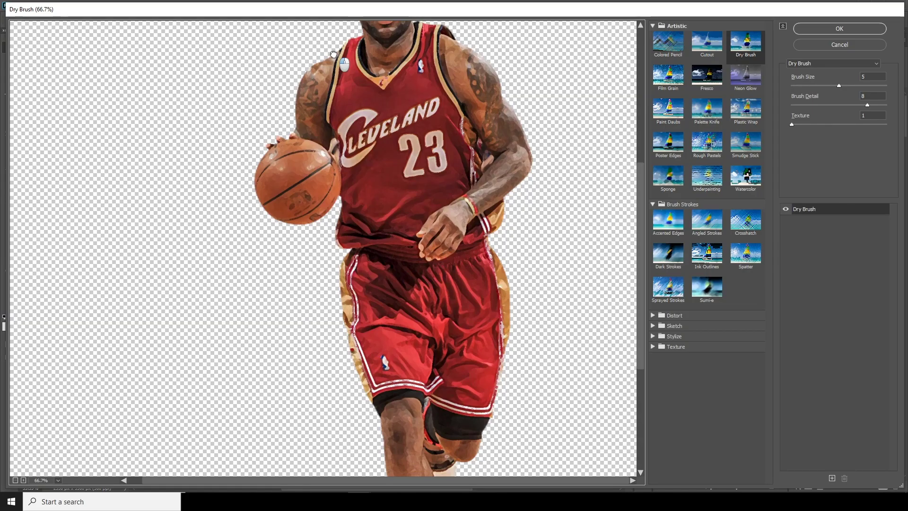
{"action": "scroll", "coordinate": [372, 132], "scroll_direction": "down", "scroll_amount": 3}
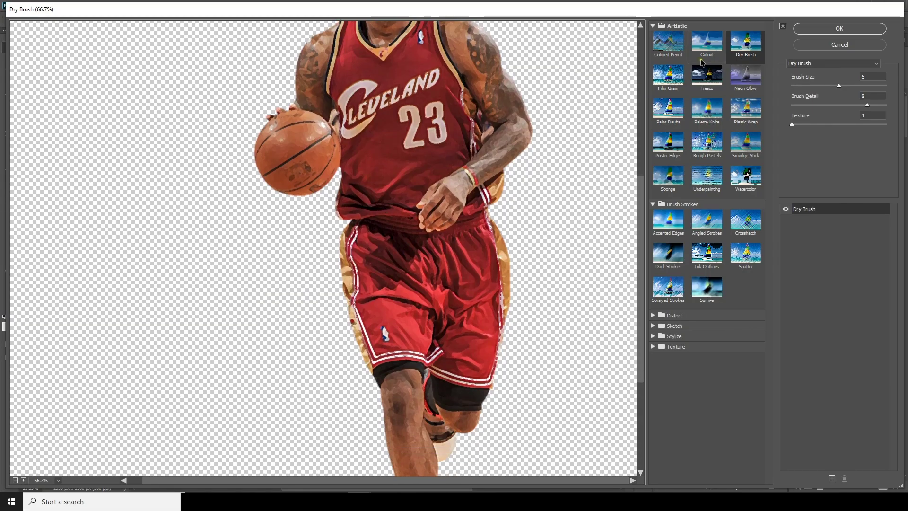
{"action": "left_click", "coordinate": [716, 51]}
{"action": "left_click_drag", "start_coordinate": [400, 139], "coordinate": [401, 289]}
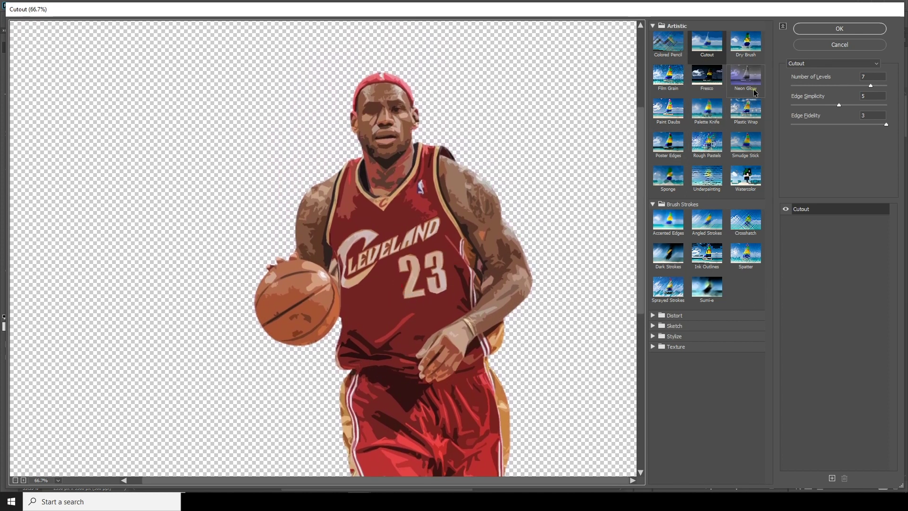
{"action": "left_click_drag", "start_coordinate": [825, 84], "coordinate": [839, 84]}
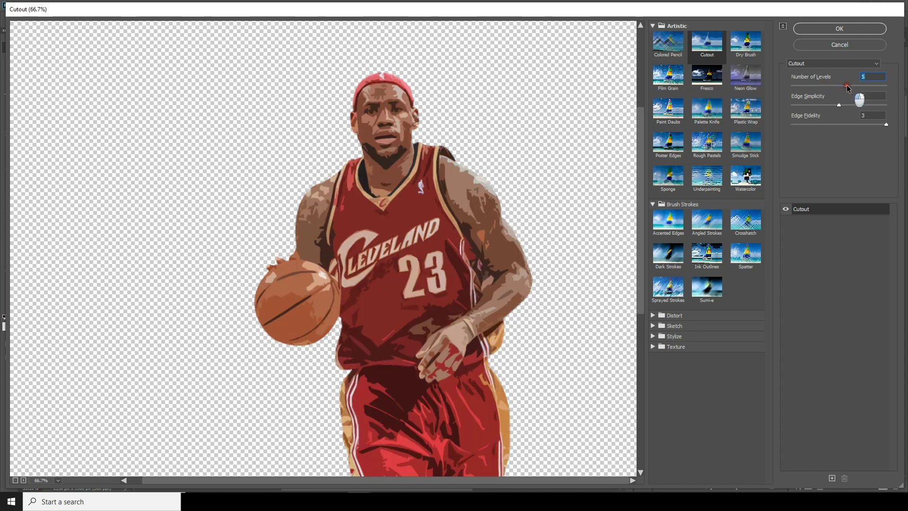
{"action": "key", "text": "Return"}
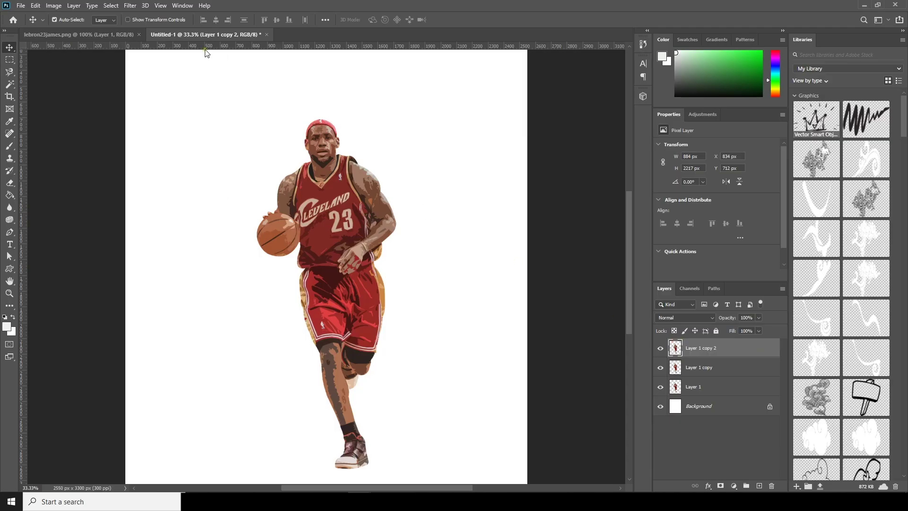
- Apply the Oil Paint filter to the Cutout layer with Cleanliness set to 5.0, checking the player in the filter preview
{"action": "left_click", "coordinate": [130, 5]}
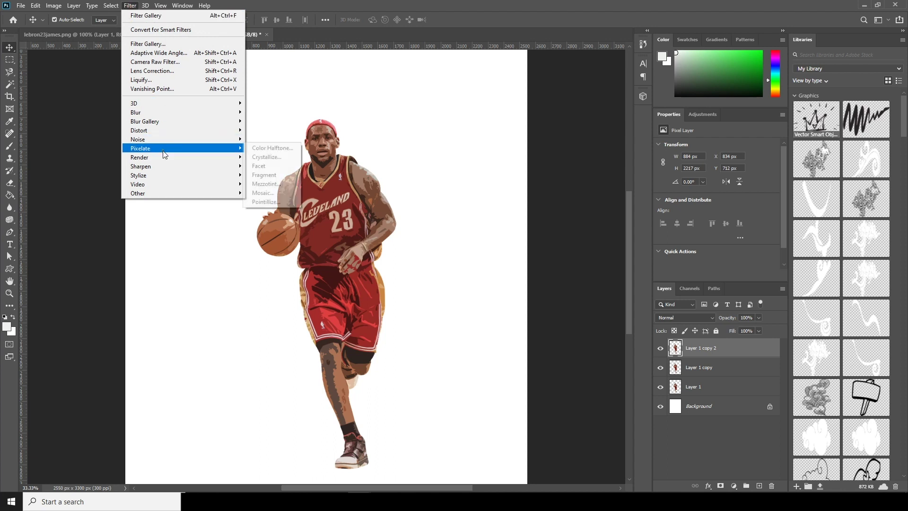
{"action": "mouse_move", "coordinate": [152, 175]}
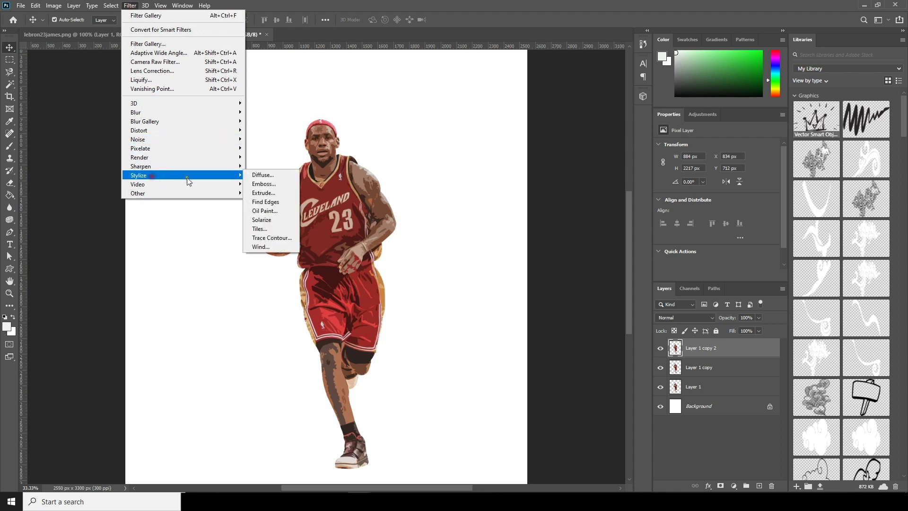
{"action": "left_click", "coordinate": [286, 212]}
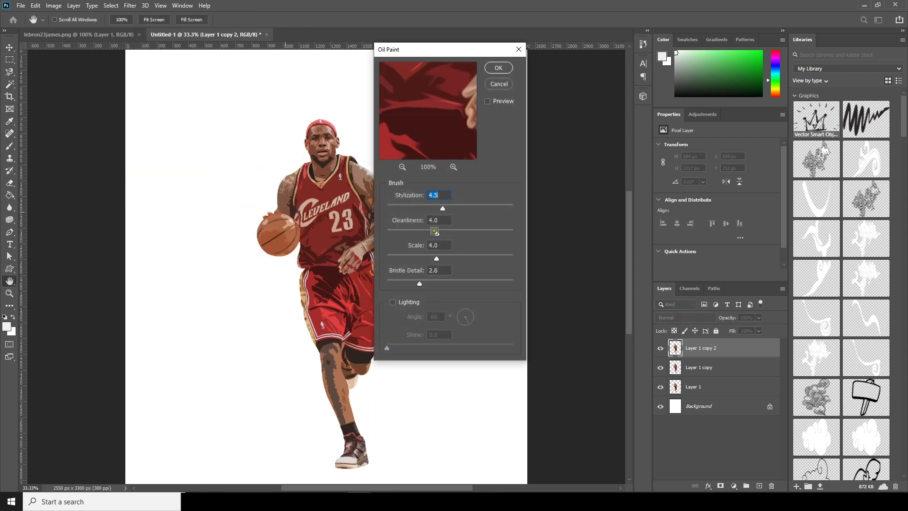
{"action": "mouse_move", "coordinate": [454, 109]}
{"action": "left_mouse_down"}
{"action": "mouse_move", "coordinate": [430, 152]}
{"action": "mouse_move", "coordinate": [444, 191]}
{"action": "left_mouse_up"}
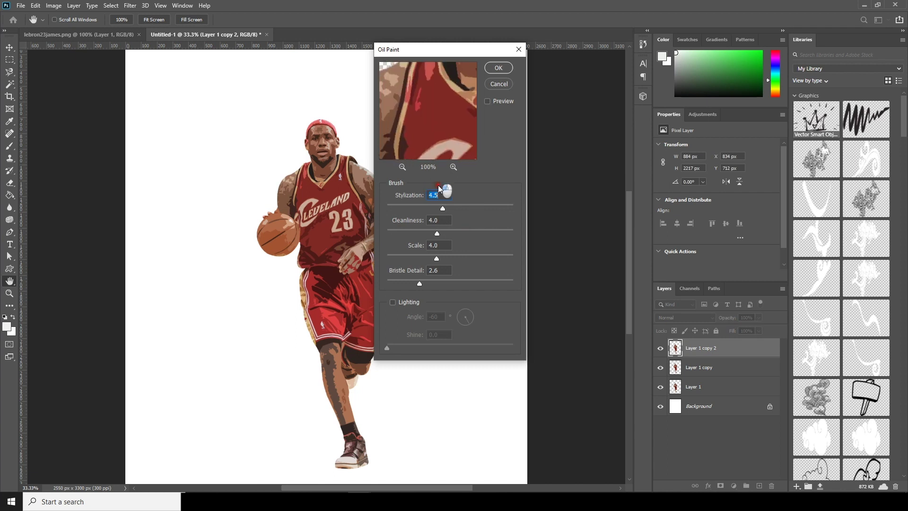
{"action": "left_click", "coordinate": [402, 167]}
{"action": "left_click", "coordinate": [399, 167]}
{"action": "mouse_move", "coordinate": [436, 129]}
{"action": "left_mouse_down"}
{"action": "mouse_move", "coordinate": [427, 104]}
{"action": "mouse_move", "coordinate": [432, 148]}
{"action": "left_mouse_up"}
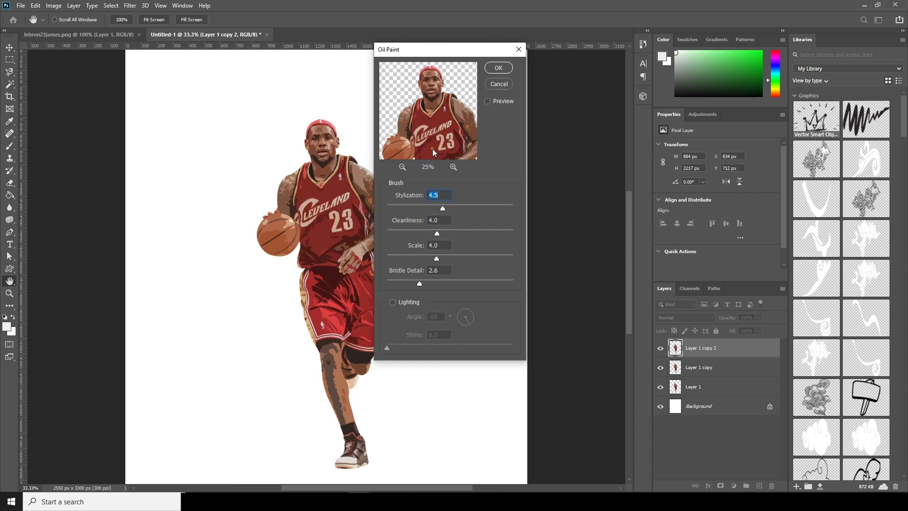
{"action": "left_click_drag", "start_coordinate": [438, 233], "coordinate": [444, 235]}
{"action": "mouse_move", "coordinate": [425, 155]}
{"action": "left_mouse_down"}
{"action": "mouse_move", "coordinate": [431, 127]}
{"action": "mouse_move", "coordinate": [417, 124]}
{"action": "mouse_move", "coordinate": [433, 100]}
{"action": "mouse_move", "coordinate": [418, 80]}
{"action": "left_mouse_up"}
{"action": "left_click_drag", "start_coordinate": [429, 122], "coordinate": [423, 80]}
{"action": "left_click_drag", "start_coordinate": [430, 138], "coordinate": [428, 104]}
{"action": "left_click_drag", "start_coordinate": [442, 208], "coordinate": [450, 233]}
{"action": "left_click_drag", "start_coordinate": [427, 98], "coordinate": [429, 175]}
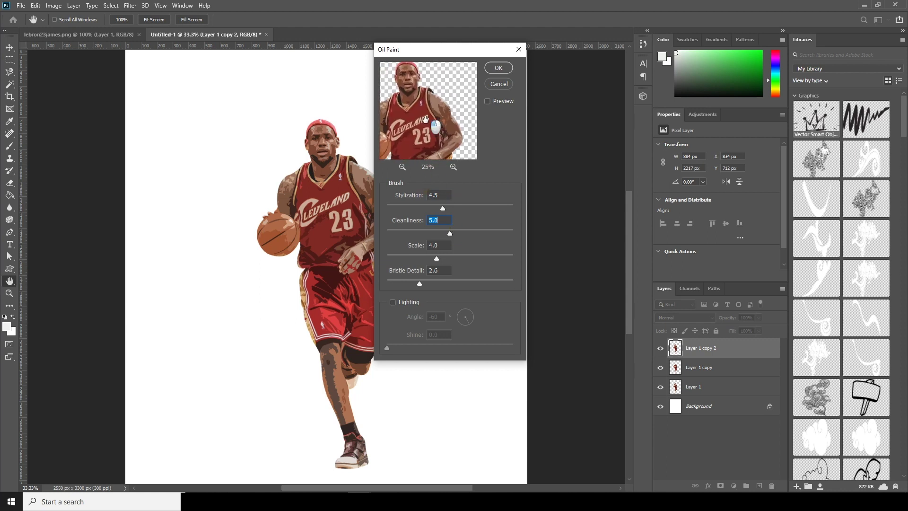
{"action": "left_click", "coordinate": [503, 71]}
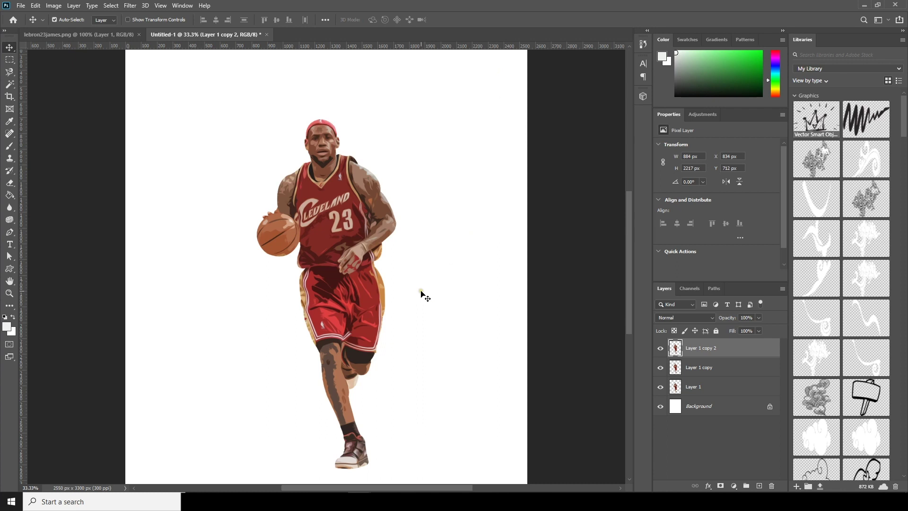
- Duplicate the original Layer 1 and move the copy to the top of the layer stack
{"action": "left_click", "coordinate": [690, 387]}
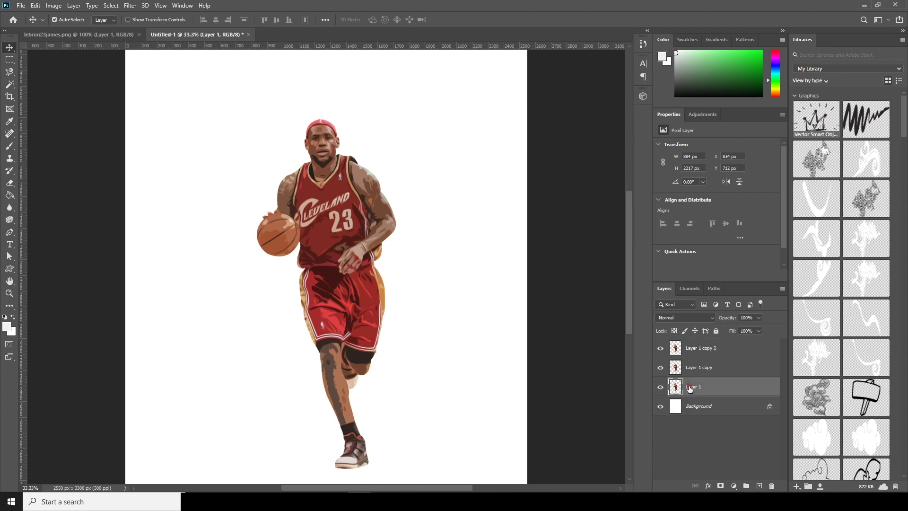
{"action": "key", "text": "ctrl+j"}
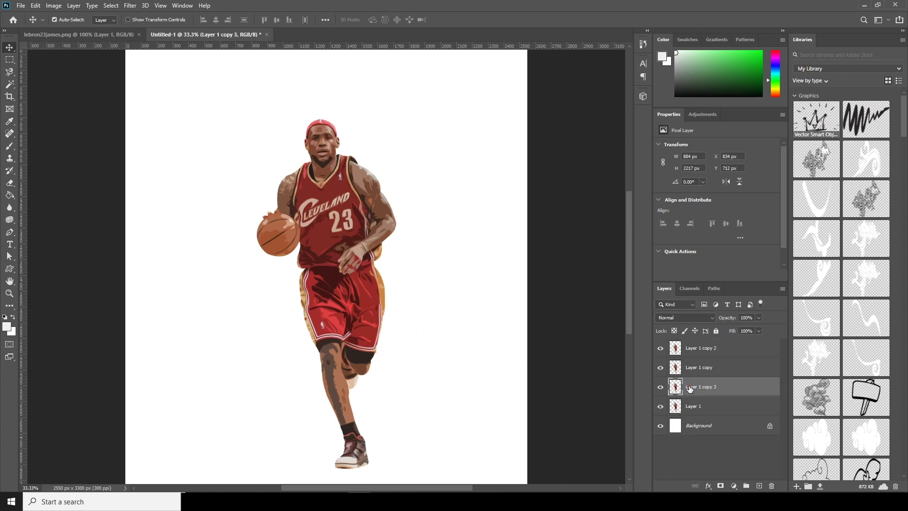
{"action": "left_click_drag", "start_coordinate": [689, 388], "coordinate": [685, 342]}
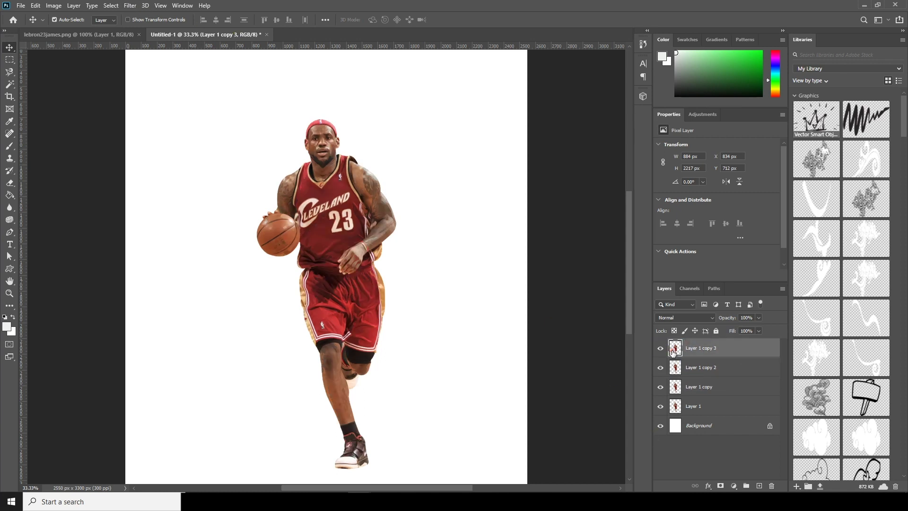
- Open the Filter Gallery for Layer 1 copy 3, centre the preview on the player's upper body, and choose the Watercolor effect
{"action": "left_click", "coordinate": [130, 5]}
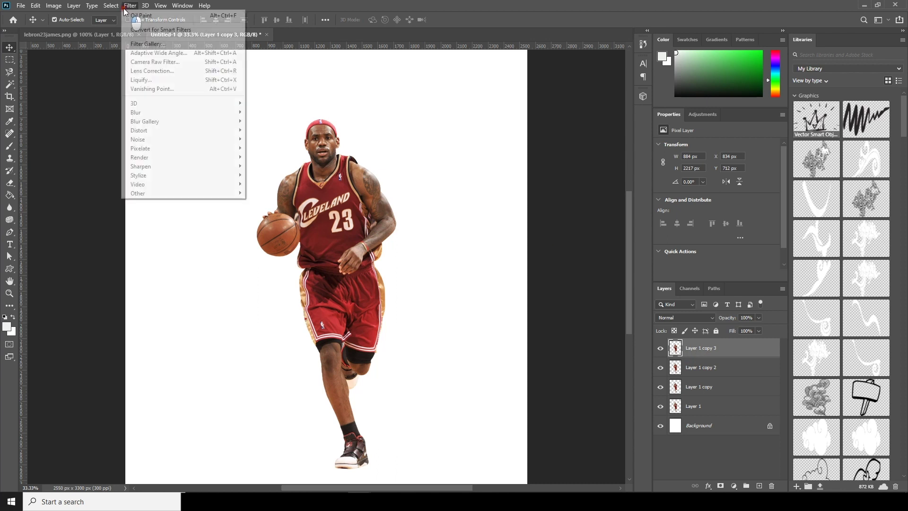
{"action": "left_click", "coordinate": [148, 43]}
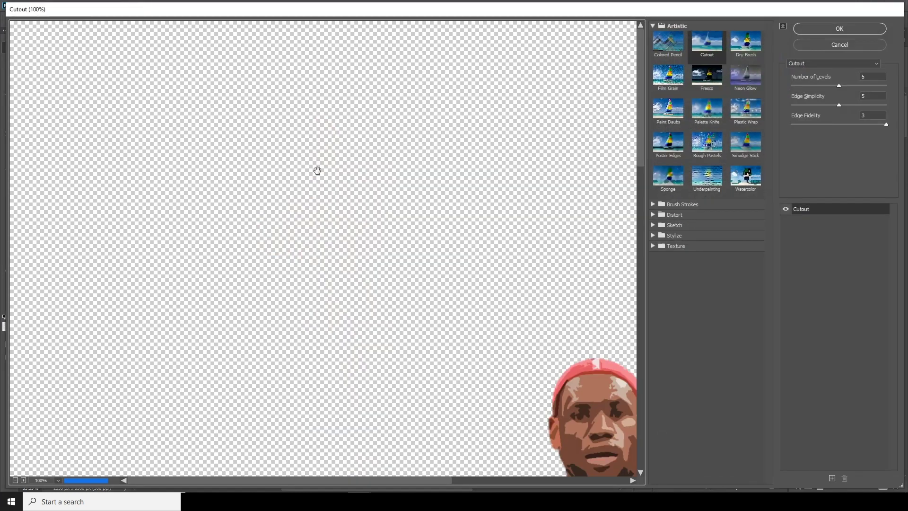
{"action": "left_click_drag", "start_coordinate": [488, 274], "coordinate": [299, 126]}
{"action": "left_click_drag", "start_coordinate": [368, 218], "coordinate": [318, 137]}
{"action": "left_click_drag", "start_coordinate": [399, 223], "coordinate": [362, 137]}
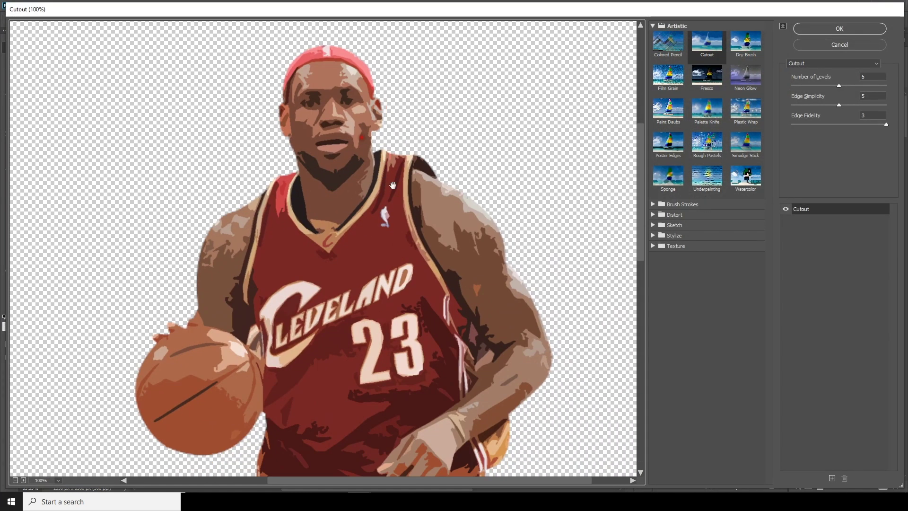
{"action": "left_click", "coordinate": [751, 178]}
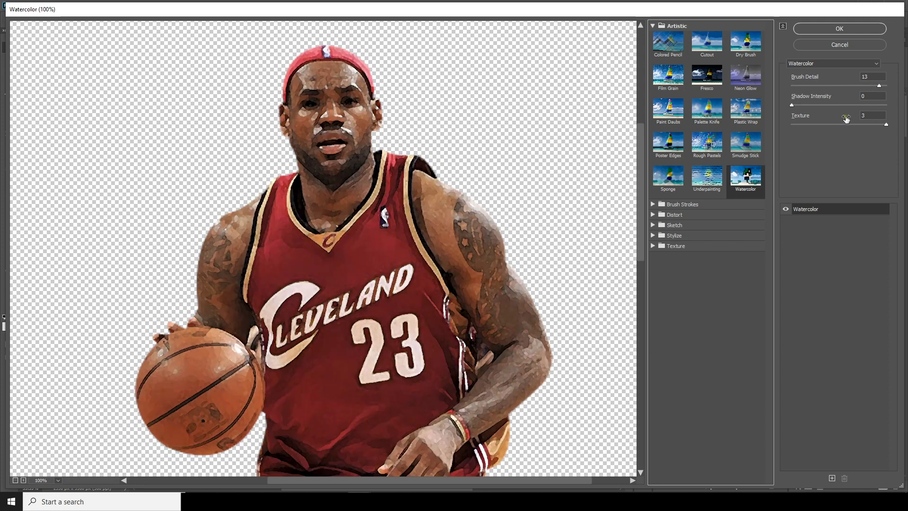
- Set the Watercolor effect to Brush Detail 14, Shadow Intensity 0 and Texture 1, and apply it
{"action": "left_click", "coordinate": [873, 86]}
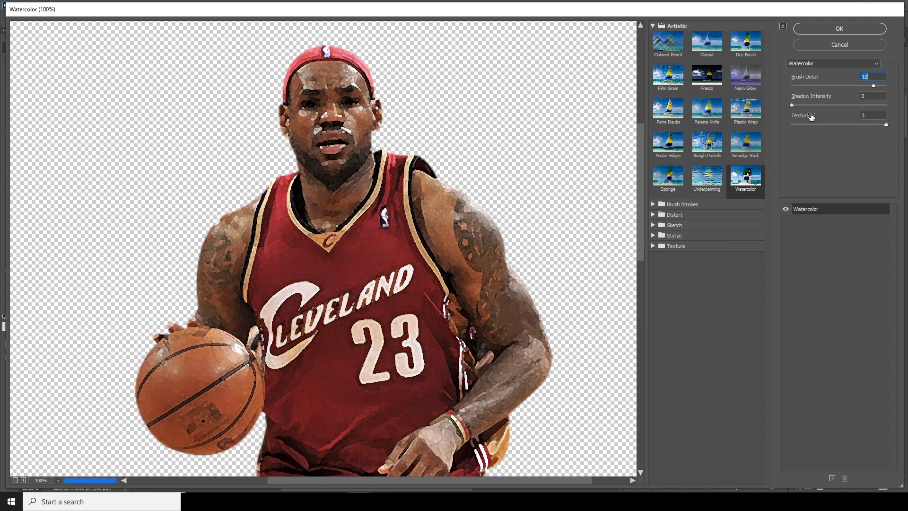
{"action": "left_click", "coordinate": [886, 86]}
{"action": "left_click", "coordinate": [814, 125]}
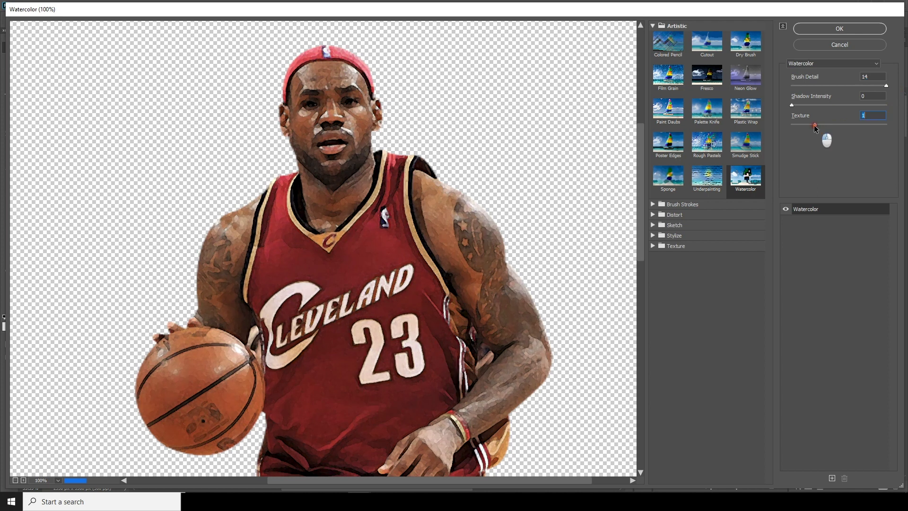
{"action": "left_click_drag", "start_coordinate": [815, 128], "coordinate": [800, 127]}
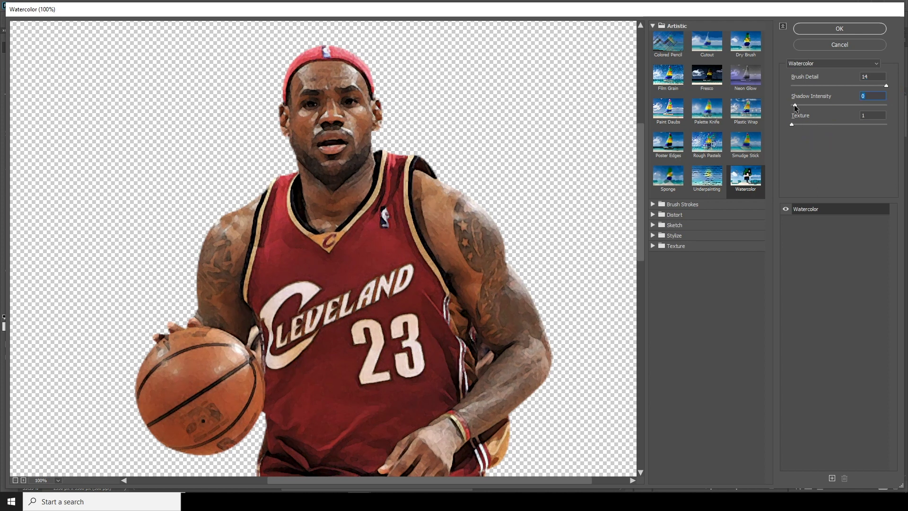
{"action": "left_click", "coordinate": [819, 29]}
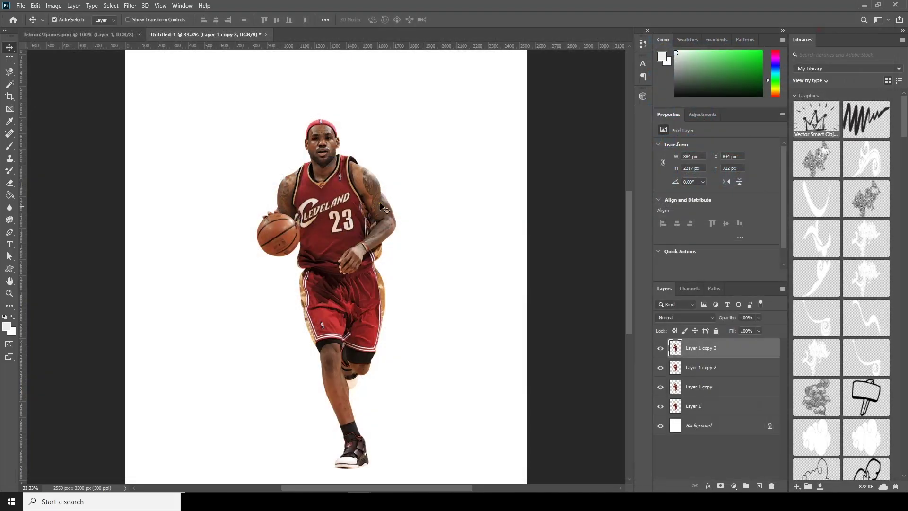
- Set the blend mode of Layer 1 copy 3 to Hard Light and its opacity to 49%
{"action": "left_click", "coordinate": [677, 317]}
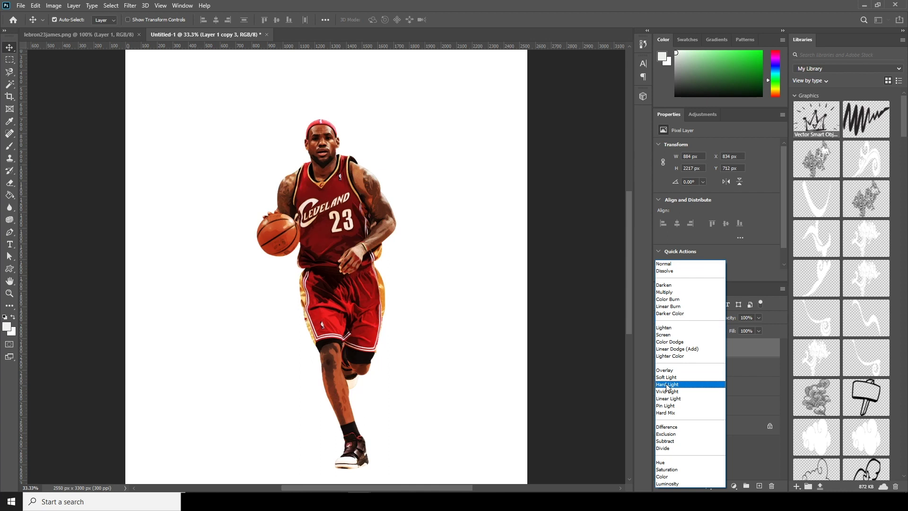
{"action": "left_click", "coordinate": [668, 384]}
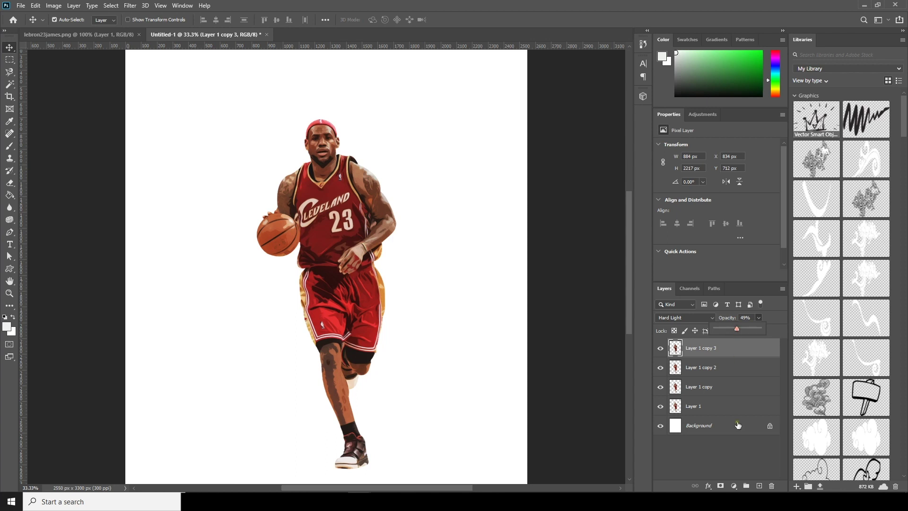
- Fill the Background layer with a saturated orange foreground color
{"action": "left_click", "coordinate": [708, 427]}
{"action": "left_click", "coordinate": [7, 324]}
{"action": "left_click", "coordinate": [393, 289]}
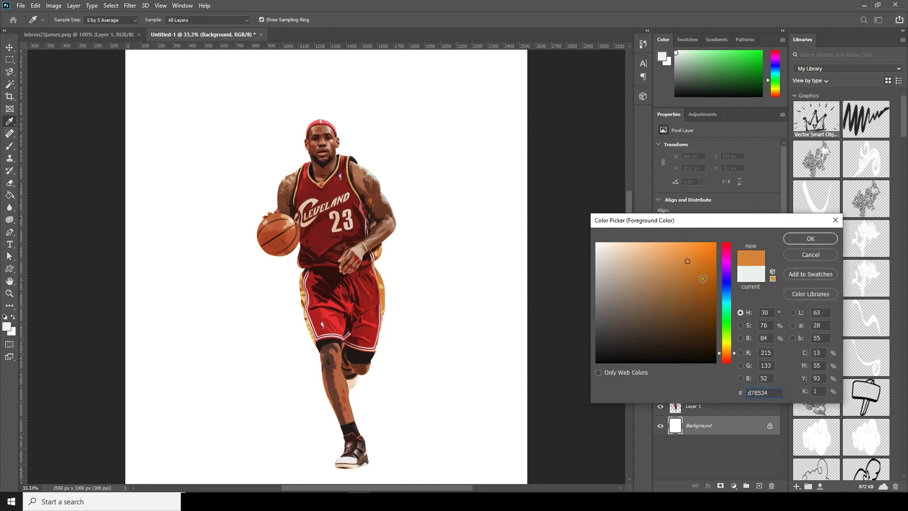
{"action": "left_click_drag", "start_coordinate": [711, 274], "coordinate": [724, 264]}
{"action": "left_click", "coordinate": [796, 246]}
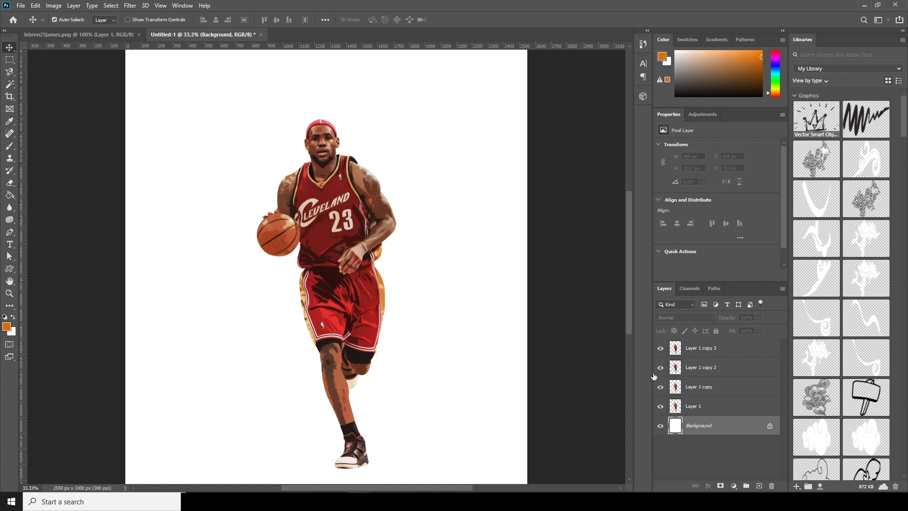
{"action": "key", "text": "alt+BackSpace"}
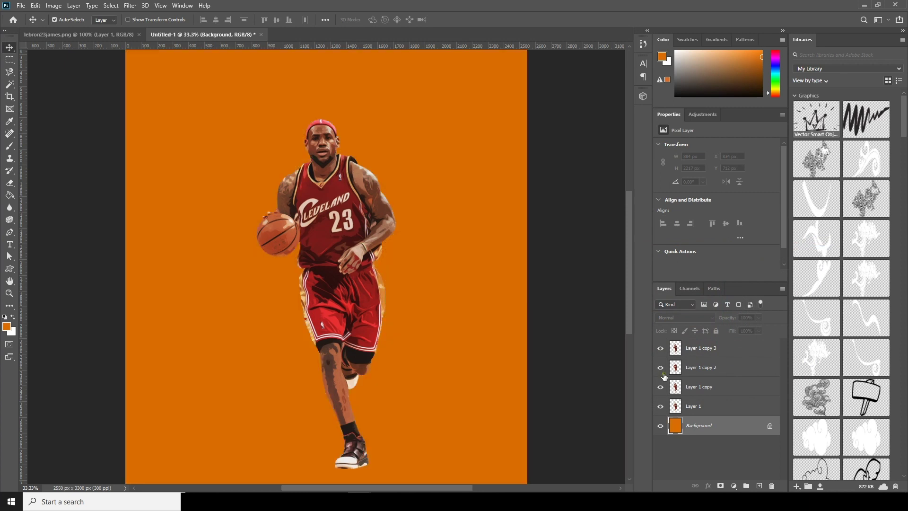
- Change the foreground color to the softer orange d98a34 and refill the Background layer with it
{"action": "left_click", "coordinate": [7, 327]}
{"action": "left_click", "coordinate": [385, 287]}
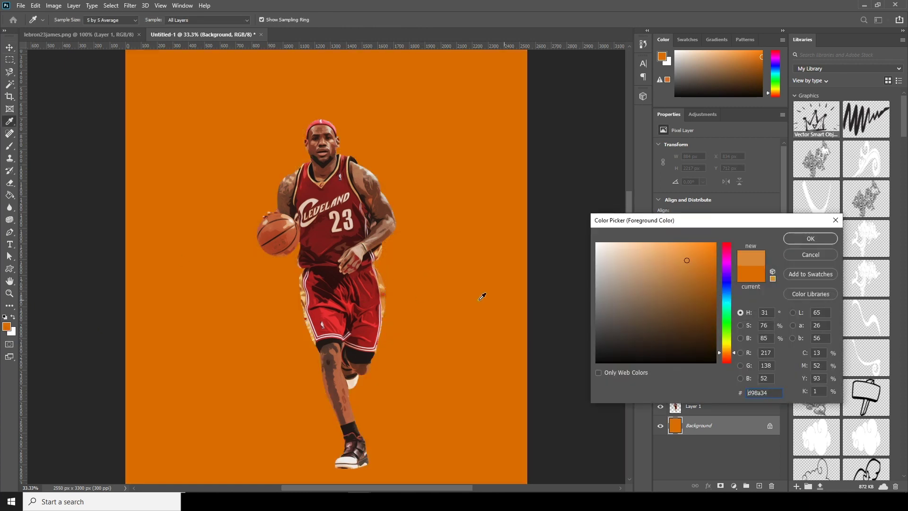
{"action": "left_click", "coordinate": [810, 239]}
{"action": "key", "text": "alt+BackSpace"}
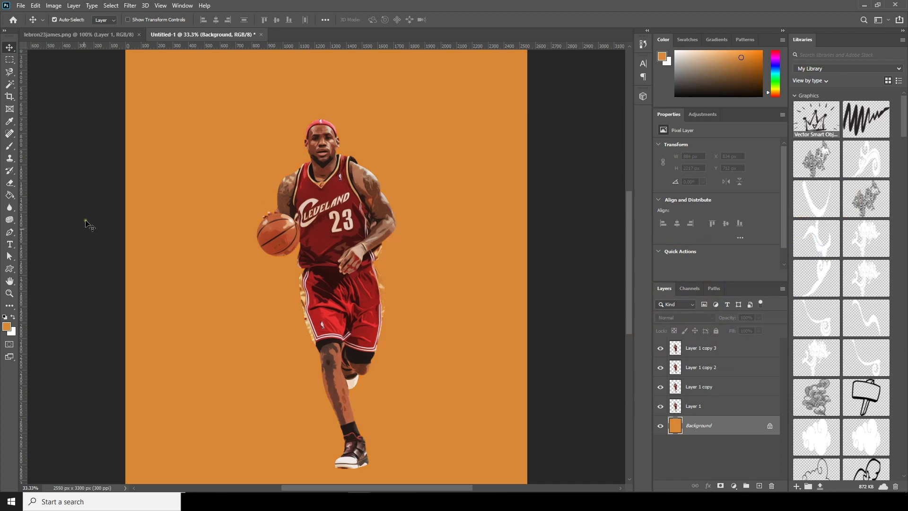
- Shift the foreground color to a bright yellow-orange and fill the Background layer with it
{"action": "left_click", "coordinate": [8, 327]}
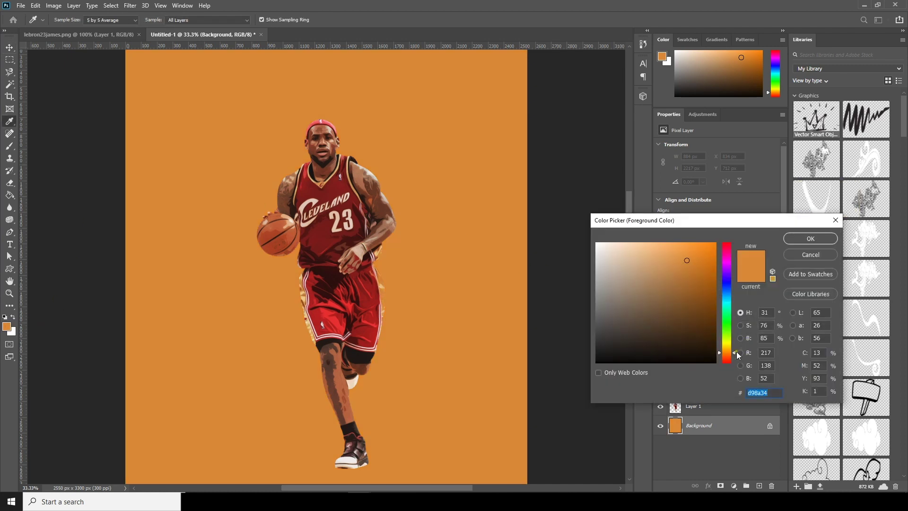
{"action": "left_click", "coordinate": [734, 350]}
{"action": "left_click", "coordinate": [714, 256]}
{"action": "left_click", "coordinate": [814, 240]}
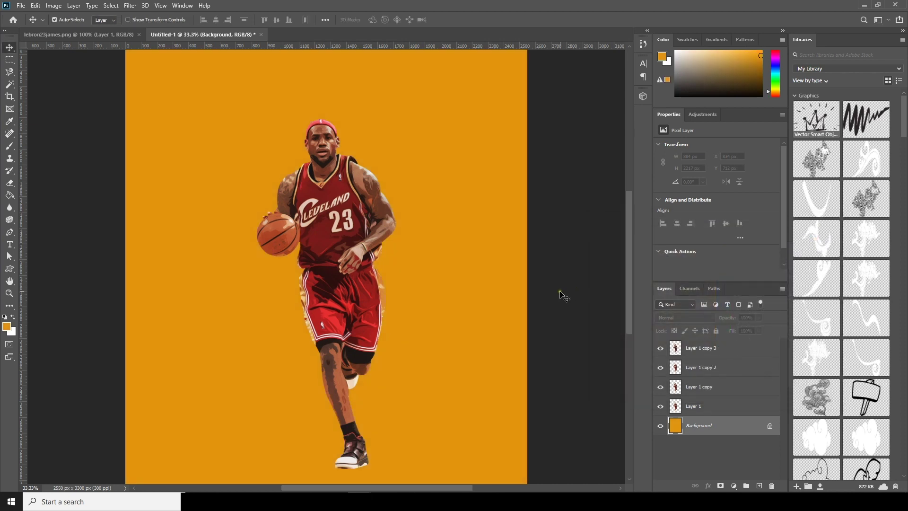
- Examine the player's edges against the yellow-orange background at different zoom levels
{"action": "key", "text": "ctrl+minus"}
{"action": "key", "text": "ctrl+minus"}
{"action": "key", "text": "ctrl+plus"}
{"action": "key", "text": "ctrl+plus"}
{"action": "key", "text": "ctrl+minus"}
{"action": "key", "text": "ctrl+minus"}
{"action": "key", "text": "ctrl+plus"}
{"action": "key", "text": "ctrl+plus"}
{"action": "key", "text": "ctrl+minus"}
- Activate the Pen tool and set it to draw in Shape mode
{"action": "key", "text": "ctrl+plus"}
{"action": "key", "text": "ctrl+plus"}
{"action": "key", "text": "ctrl+plus"}
{"action": "left_click", "coordinate": [9, 233]}
{"action": "right_click", "coordinate": [13, 232]}
{"action": "left_click", "coordinate": [34, 229]}
{"action": "left_click", "coordinate": [79, 19]}
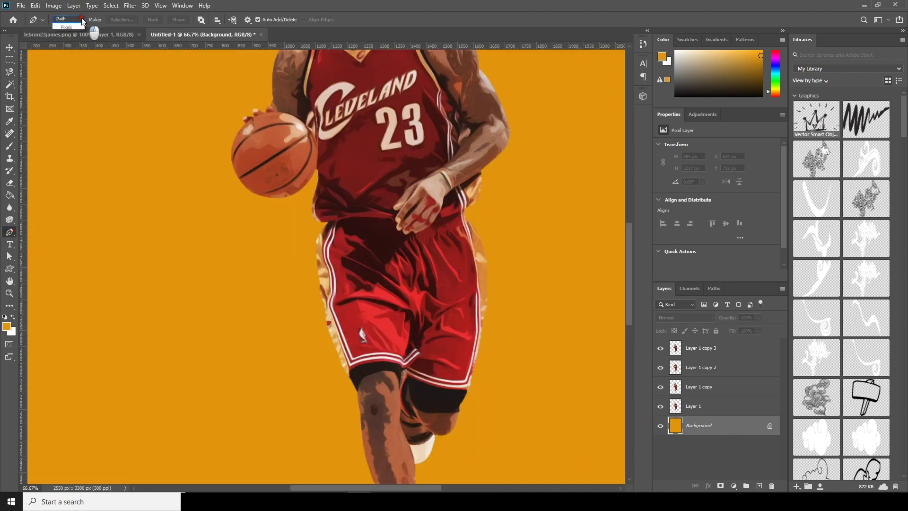
{"action": "left_click", "coordinate": [79, 27]}
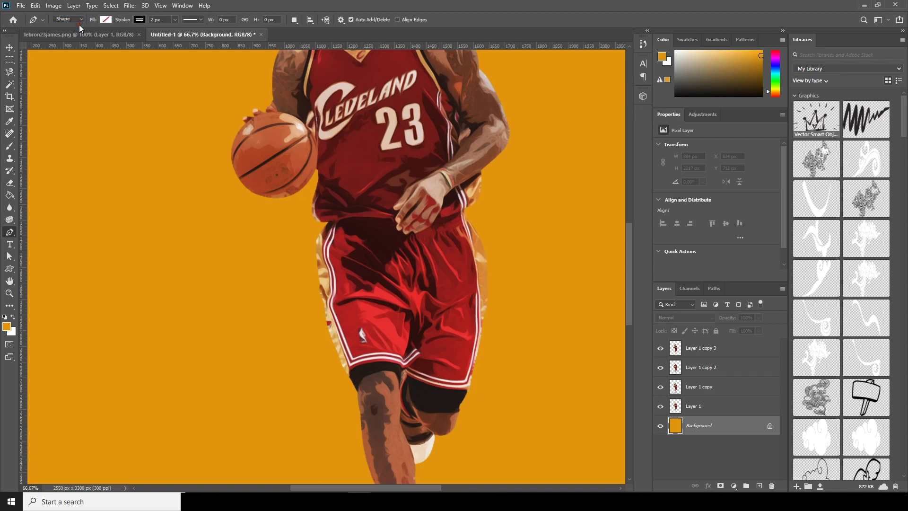
- Set pen shapes to no fill with a black 2 px stroke
{"action": "left_click", "coordinate": [107, 20]}
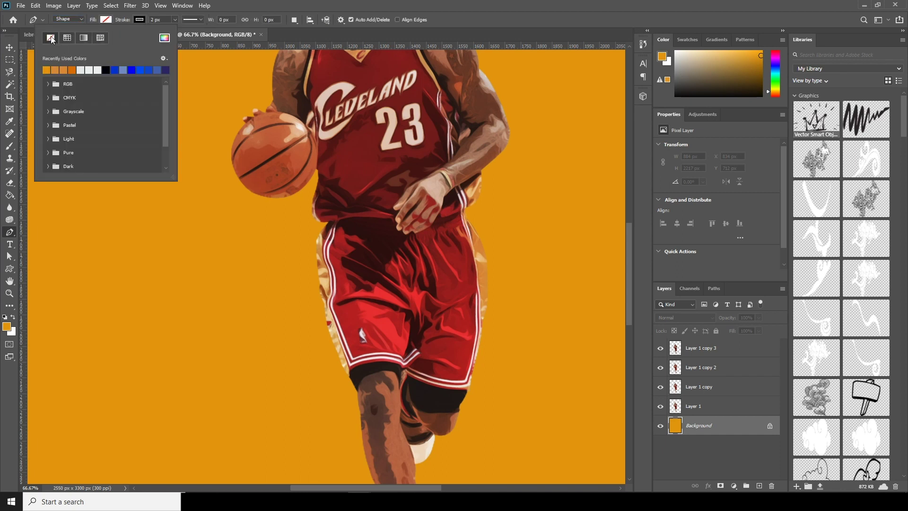
{"action": "left_click", "coordinate": [140, 20]}
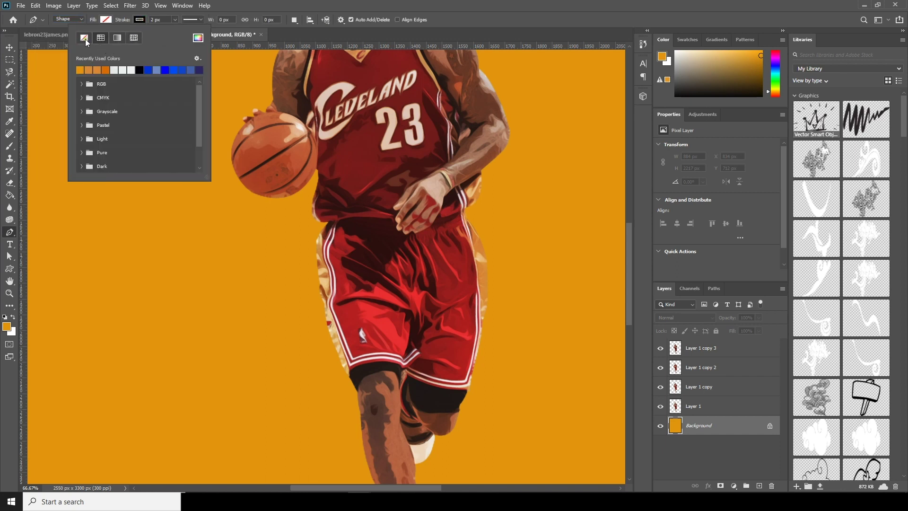
{"action": "left_click", "coordinate": [157, 21]}
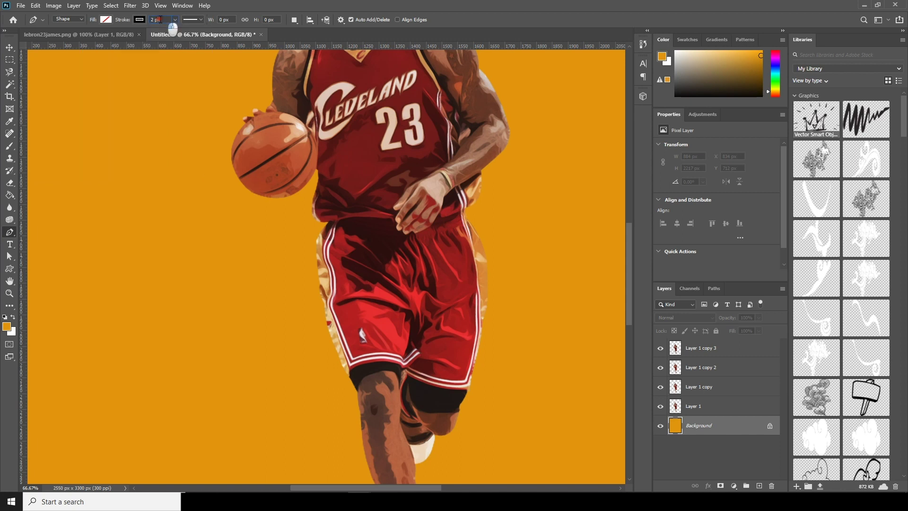
{"action": "key", "text": "d"}
{"action": "left_click", "coordinate": [140, 19]}
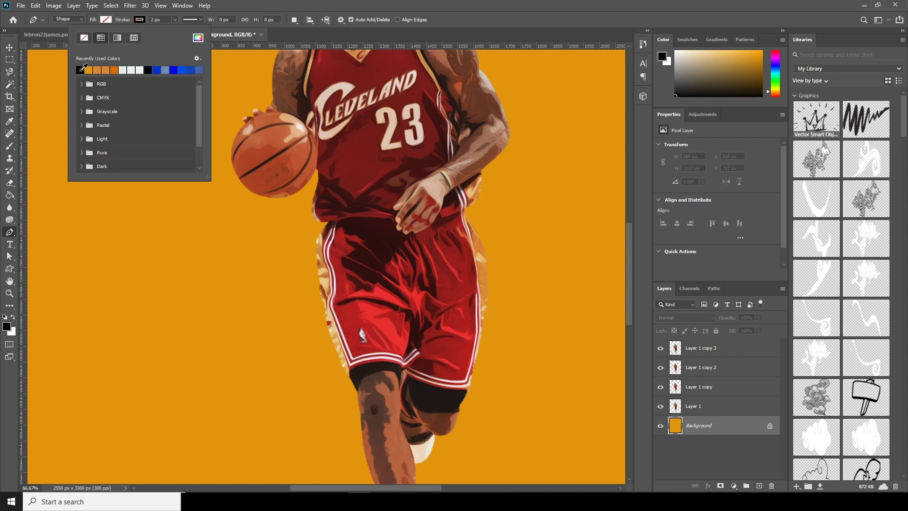
- Start an outline shape above Layer 1 copy 3, tracing the front shoe from the toe cap up to the ankle
{"action": "left_click", "coordinate": [709, 354]}
{"action": "left_click_drag", "start_coordinate": [369, 404], "coordinate": [365, 180]}
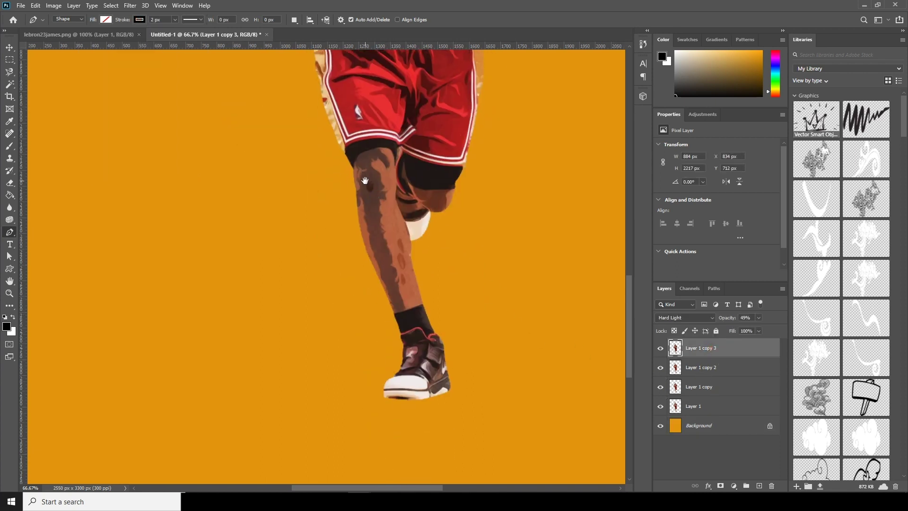
{"action": "key", "text": "ctrl+plus"}
{"action": "key", "text": "ctrl+plus"}
{"action": "left_click_drag", "start_coordinate": [462, 361], "coordinate": [310, 55]}
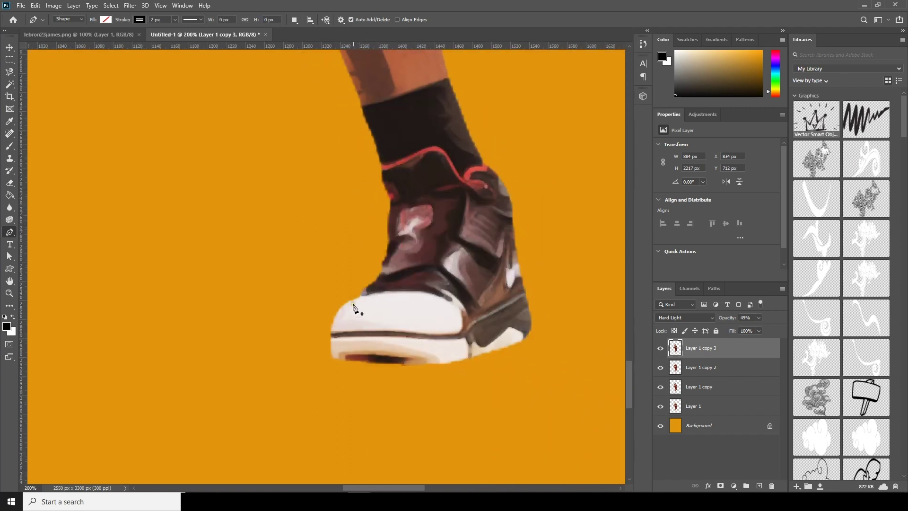
{"action": "left_click", "coordinate": [364, 295]}
{"action": "left_click", "coordinate": [383, 261]}
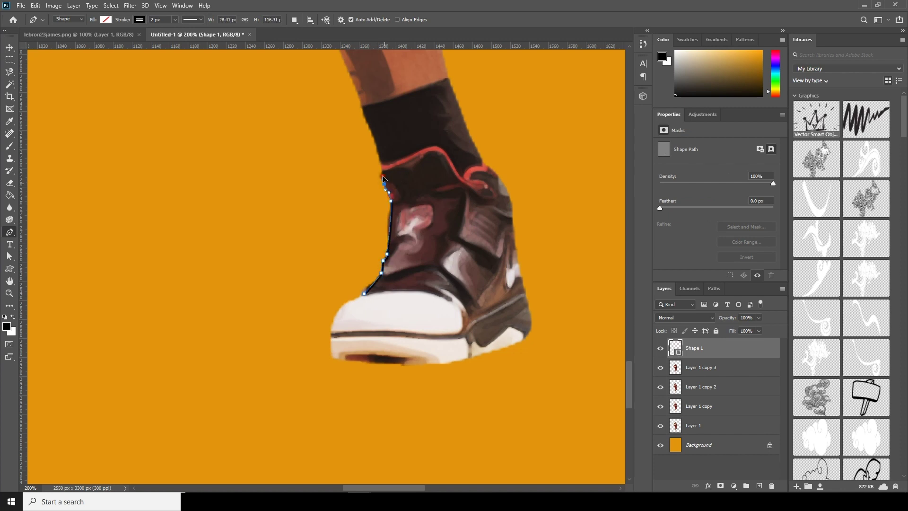
- Continue the outline up the outer edge of the front leg from the ankle to the knee, undoing misplaced points
{"action": "left_click_drag", "start_coordinate": [352, 64], "coordinate": [359, 174]}
{"action": "left_click", "coordinate": [322, 103]}
{"action": "left_click_drag", "start_coordinate": [306, 74], "coordinate": [373, 381]}
{"action": "left_click_drag", "start_coordinate": [338, 203], "coordinate": [336, 107]}
{"action": "left_click", "coordinate": [327, 106]}
{"action": "key", "text": "ctrl+z"}
{"action": "key", "text": "ctrl+z"}
{"action": "left_click_drag", "start_coordinate": [343, 270], "coordinate": [338, 224]}
{"action": "mouse_move", "coordinate": [326, 106]}
{"action": "left_mouse_down"}
{"action": "mouse_move", "coordinate": [323, 96]}
{"action": "mouse_move", "coordinate": [424, 329]}
{"action": "left_mouse_up"}
- Continue the outline up the gold side of the shorts to the jersey hem and end the path
{"action": "left_click_drag", "start_coordinate": [378, 268], "coordinate": [367, 249]}
{"action": "left_click_drag", "start_coordinate": [346, 161], "coordinate": [393, 304]}
{"action": "left_click_drag", "start_coordinate": [366, 253], "coordinate": [360, 211]}
{"action": "left_click", "coordinate": [358, 201]}
{"action": "left_click", "coordinate": [349, 171]}
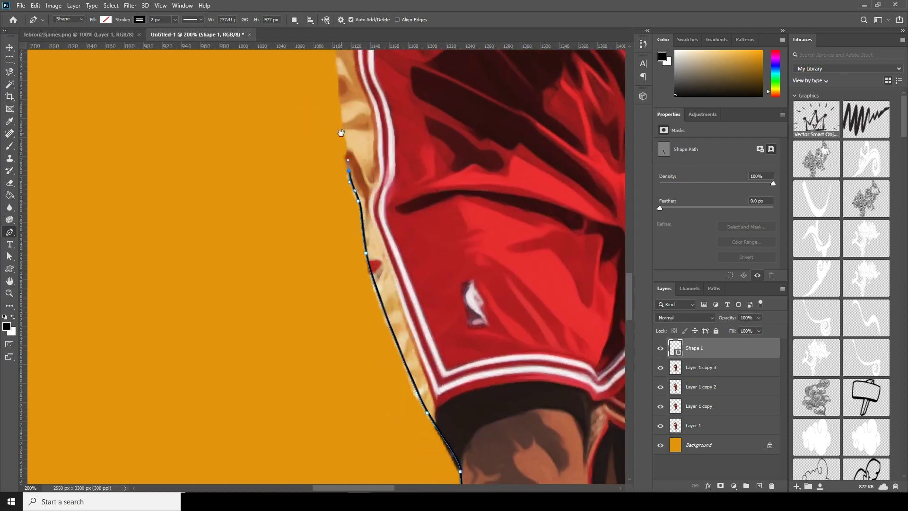
{"action": "left_click_drag", "start_coordinate": [341, 132], "coordinate": [361, 291]}
{"action": "left_click", "coordinate": [360, 262]}
{"action": "left_click", "coordinate": [357, 222]}
{"action": "left_click", "coordinate": [355, 188]}
{"action": "left_click", "coordinate": [363, 168]}
{"action": "left_click", "coordinate": [382, 136]}
{"action": "left_click", "coordinate": [709, 368]}
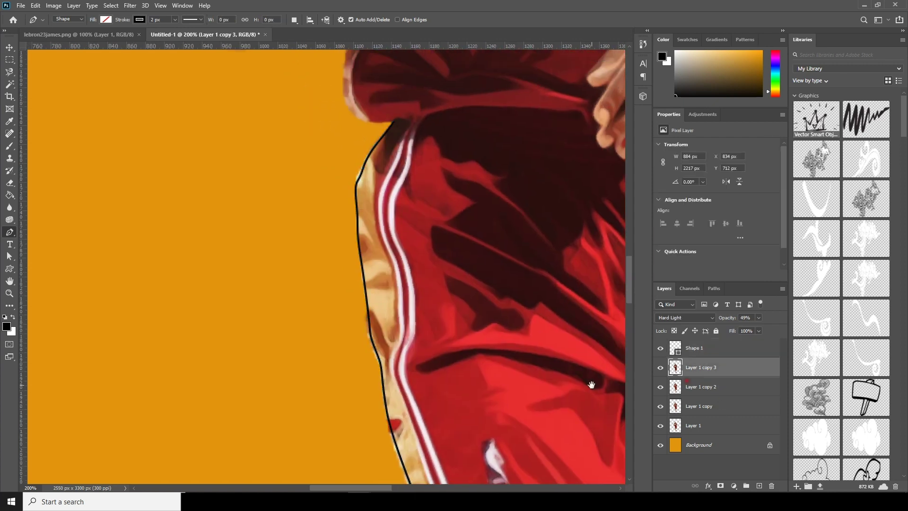
- Draw a separate outline down the inner edge of the front leg, from the shorts hem to below the knee
{"action": "left_click_drag", "start_coordinate": [591, 383], "coordinate": [477, 184]}
{"action": "left_click_drag", "start_coordinate": [504, 422], "coordinate": [397, 227]}
{"action": "left_click", "coordinate": [390, 167]}
{"action": "left_click_drag", "start_coordinate": [389, 291], "coordinate": [383, 336]}
{"action": "left_click", "coordinate": [373, 394]}
{"action": "left_click_drag", "start_coordinate": [387, 438], "coordinate": [351, 196]}
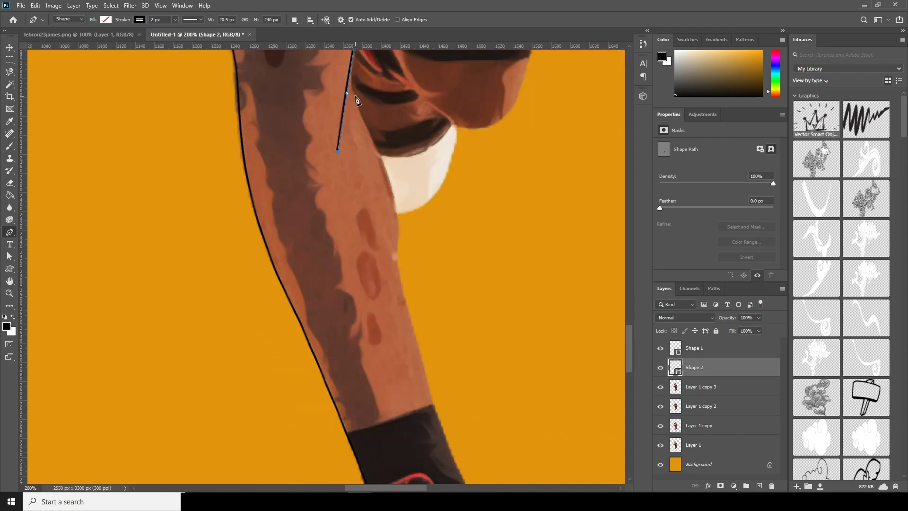
{"action": "left_click", "coordinate": [687, 393]}
- Draw another outline along the inner calf of the front leg, past the sock to the heel of the shoe
{"action": "left_click", "coordinate": [350, 90]}
{"action": "left_click_drag", "start_coordinate": [398, 252], "coordinate": [411, 332]}
{"action": "left_click", "coordinate": [398, 252], "text": "alt"}
{"action": "left_click_drag", "start_coordinate": [433, 405], "coordinate": [457, 451]}
{"action": "left_click_drag", "start_coordinate": [400, 388], "coordinate": [319, 184]}
{"action": "left_click_drag", "start_coordinate": [388, 285], "coordinate": [421, 349]}
{"action": "left_click", "coordinate": [681, 405]}
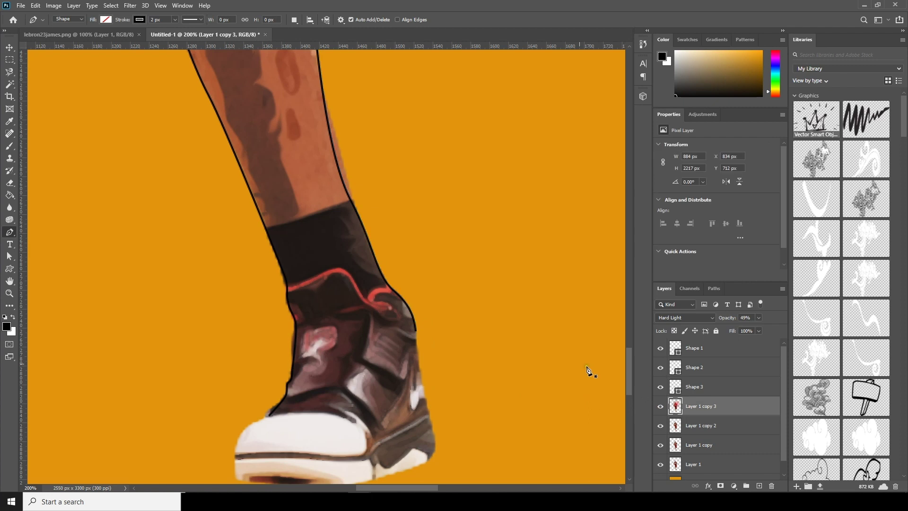
- Outline the curved white tip of the back shoe with its own shape
{"action": "left_click_drag", "start_coordinate": [411, 62], "coordinate": [418, 478]}
{"action": "left_click_drag", "start_coordinate": [419, 231], "coordinate": [447, 162]}
{"action": "left_click", "coordinate": [354, 365]}
{"action": "left_click_drag", "start_coordinate": [403, 330], "coordinate": [412, 294]}
{"action": "left_click", "coordinate": [412, 275]}
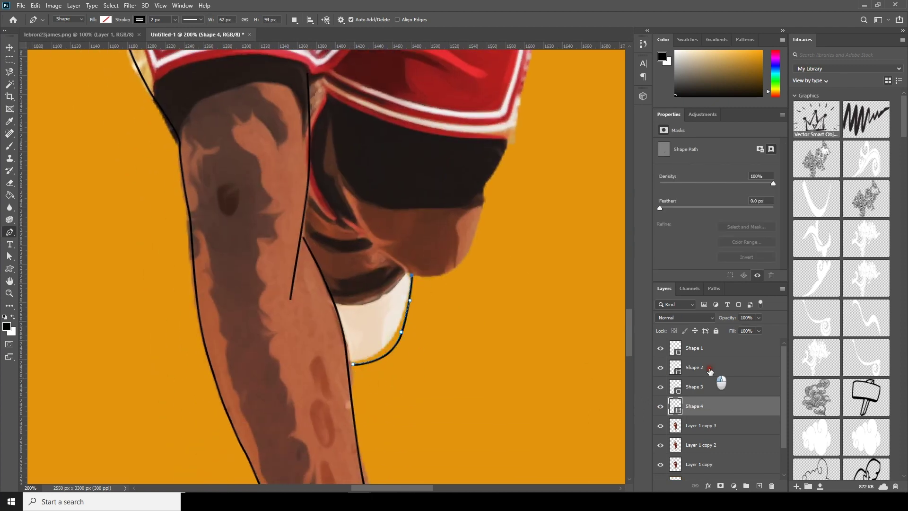
{"action": "left_click", "coordinate": [709, 370]}
- Start an outline above Shape 2, tracing the opposite outer edge of the shorts down to the hem
{"action": "left_click_drag", "start_coordinate": [517, 198], "coordinate": [508, 267]}
{"action": "left_click_drag", "start_coordinate": [515, 217], "coordinate": [483, 462]}
{"action": "left_click", "coordinate": [502, 110]}
{"action": "left_click_drag", "start_coordinate": [510, 272], "coordinate": [504, 322]}
{"action": "left_click_drag", "start_coordinate": [492, 374], "coordinate": [541, 204]}
{"action": "left_click_drag", "start_coordinate": [525, 260], "coordinate": [522, 289]}
- Extend the outline around the knee band and bent knee of the back leg and end the path
{"action": "left_click_drag", "start_coordinate": [506, 305], "coordinate": [492, 342]}
{"action": "left_click", "coordinate": [498, 325]}
{"action": "left_click_drag", "start_coordinate": [473, 380], "coordinate": [497, 311]}
{"action": "left_click_drag", "start_coordinate": [493, 333], "coordinate": [399, 303]}
{"action": "left_click", "coordinate": [392, 299]}
{"action": "left_click", "coordinate": [375, 288]}
{"action": "left_click", "coordinate": [721, 391]}
- Trace the lower dark fold across the front of the shorts with a curved line, redoing a misplaced point
{"action": "left_click_drag", "start_coordinate": [358, 98], "coordinate": [458, 364]}
{"action": "left_click", "coordinate": [254, 219]}
{"action": "left_click_drag", "start_coordinate": [435, 225], "coordinate": [478, 241]}
{"action": "key", "text": "ctrl+z"}
{"action": "left_click_drag", "start_coordinate": [324, 203], "coordinate": [479, 240]}
{"action": "left_click_drag", "start_coordinate": [483, 263], "coordinate": [488, 280]}
{"action": "left_click_drag", "start_coordinate": [414, 199], "coordinate": [420, 272]}
{"action": "left_click", "coordinate": [707, 365]}
- Trace the upper dark fold on the shorts with a curved line above Shape 1, undoing the stray extra point
{"action": "left_click", "coordinate": [705, 351]}
{"action": "left_click", "coordinate": [275, 149]}
{"action": "left_click_drag", "start_coordinate": [389, 203], "coordinate": [417, 226]}
{"action": "left_click_drag", "start_coordinate": [481, 304], "coordinate": [492, 316]}
{"action": "mouse_move", "coordinate": [478, 129]}
{"action": "left_mouse_down"}
{"action": "mouse_move", "coordinate": [416, 340]}
{"action": "mouse_move", "coordinate": [450, 430]}
{"action": "left_mouse_up"}
{"action": "left_click", "coordinate": [294, 276]}
{"action": "key", "text": "ctrl+z"}
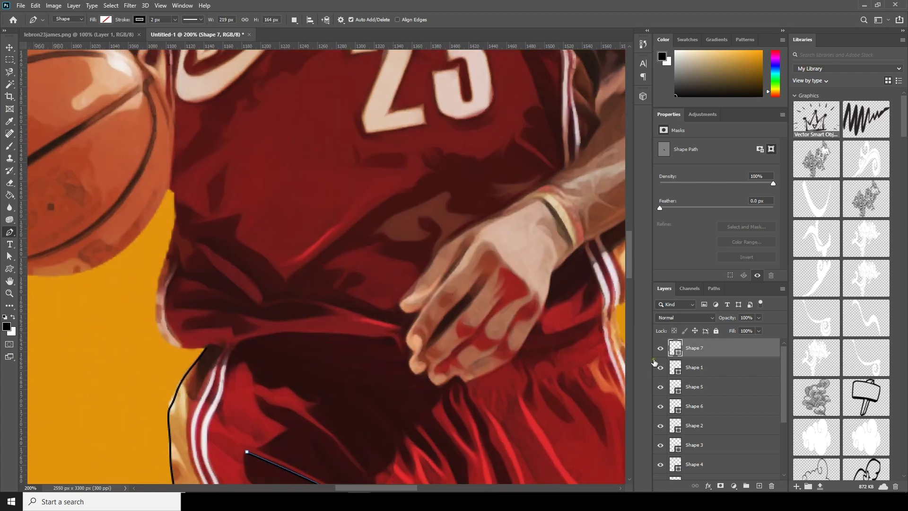
- Start an outline above Shape 1, following the outer edge of the tattooed free arm down around the elbow
{"action": "left_click", "coordinate": [693, 367]}
{"action": "left_click_drag", "start_coordinate": [615, 90], "coordinate": [476, 122]}
{"action": "left_click_drag", "start_coordinate": [579, 112], "coordinate": [482, 333]}
{"action": "left_click", "coordinate": [405, 144]}
{"action": "left_click_drag", "start_coordinate": [471, 254], "coordinate": [482, 284]}
{"action": "left_click_drag", "start_coordinate": [489, 357], "coordinate": [522, 261]}
{"action": "left_click_drag", "start_coordinate": [527, 252], "coordinate": [518, 278]}
- Continue the arm outline along the underside of the forearm and wrist to the side of the hand, ending the path
{"action": "left_click_drag", "start_coordinate": [439, 351], "coordinate": [406, 376]}
{"action": "left_click_drag", "start_coordinate": [371, 399], "coordinate": [442, 281]}
{"action": "left_click_drag", "start_coordinate": [414, 296], "coordinate": [405, 314]}
{"action": "left_click_drag", "start_coordinate": [395, 339], "coordinate": [391, 350]}
{"action": "left_click_drag", "start_coordinate": [380, 371], "coordinate": [375, 390]}
{"action": "left_click", "coordinate": [707, 391]}
- Draw a separate outline along the upper edge of the forearm, from near the elbow to the thumb side of the hand
{"action": "left_click_drag", "start_coordinate": [427, 236], "coordinate": [394, 319]}
{"action": "left_click", "coordinate": [500, 167]}
{"action": "left_click_drag", "start_coordinate": [395, 276], "coordinate": [365, 312]}
{"action": "left_click_drag", "start_coordinate": [334, 321], "coordinate": [383, 287]}
{"action": "left_click_drag", "start_coordinate": [374, 303], "coordinate": [372, 307]}
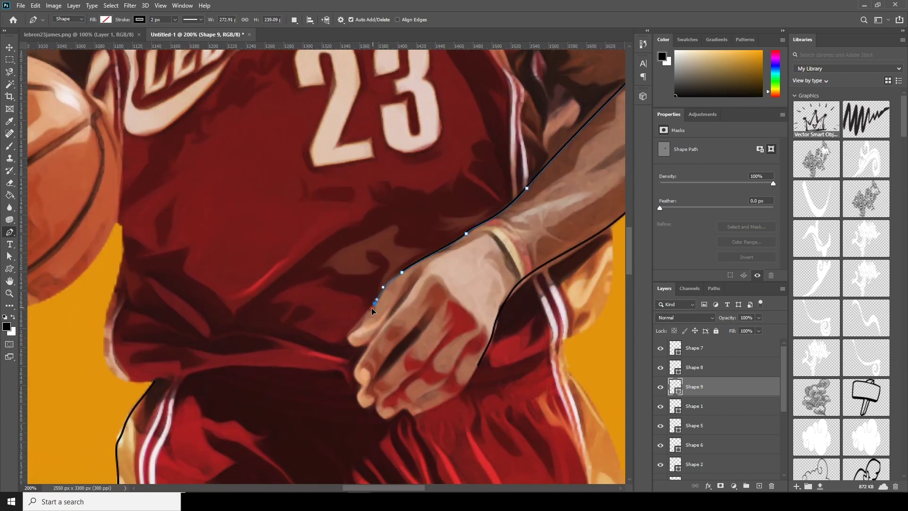
{"action": "left_click", "coordinate": [697, 367]}
- Above Shape 9, outline the ball-side arm from just above the hand, over the shoulder and jersey strap, to the neck
{"action": "key", "text": "ctrl+minus"}
{"action": "key", "text": "ctrl+minus"}
{"action": "key", "text": "ctrl+minus"}
{"action": "key", "text": "ctrl+plus"}
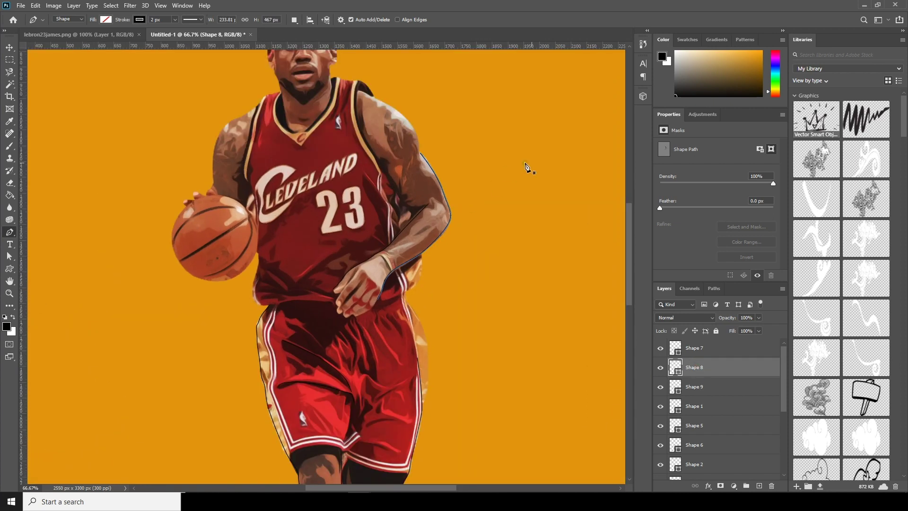
{"action": "left_click", "coordinate": [710, 386]}
{"action": "left_click_drag", "start_coordinate": [491, 274], "coordinate": [479, 350]}
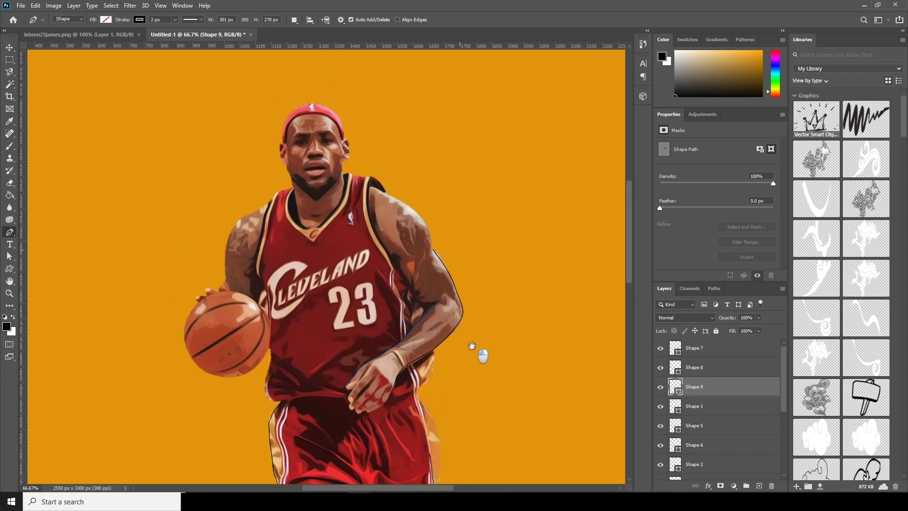
{"action": "left_click_drag", "start_coordinate": [369, 176], "coordinate": [442, 178]}
{"action": "left_click_drag", "start_coordinate": [332, 266], "coordinate": [434, 221]}
{"action": "key", "text": "ctrl+plus"}
{"action": "key", "text": "ctrl+plus"}
{"action": "left_click_drag", "start_coordinate": [552, 174], "coordinate": [446, 313]}
{"action": "left_click_drag", "start_coordinate": [510, 226], "coordinate": [410, 304]}
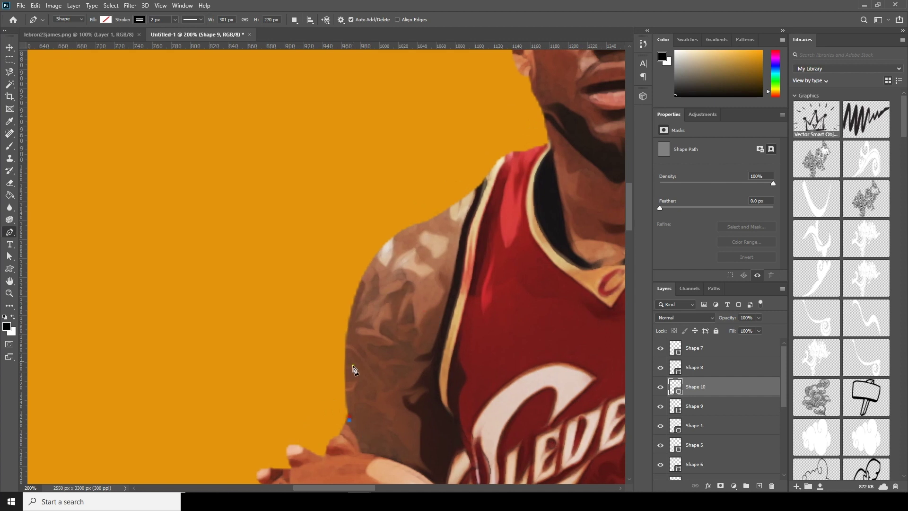
{"action": "left_click_drag", "start_coordinate": [364, 262], "coordinate": [371, 258]}
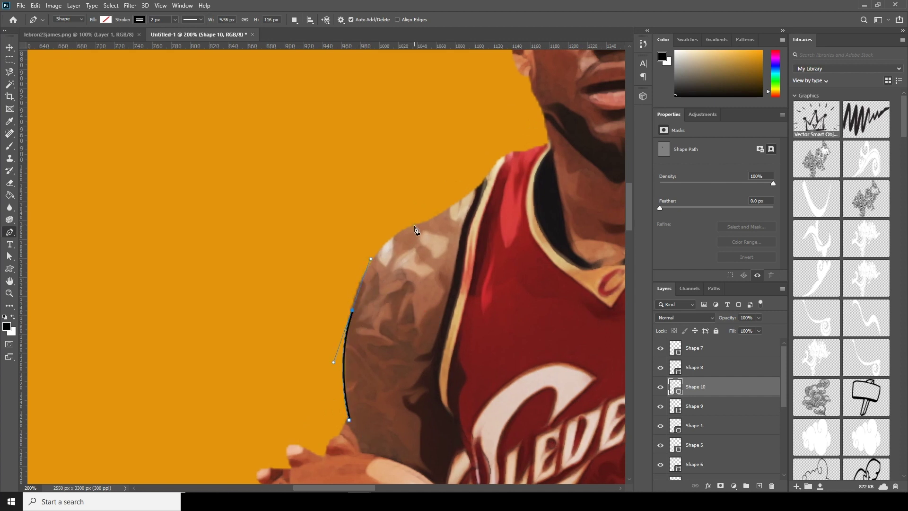
{"action": "left_click_drag", "start_coordinate": [454, 208], "coordinate": [534, 149]}
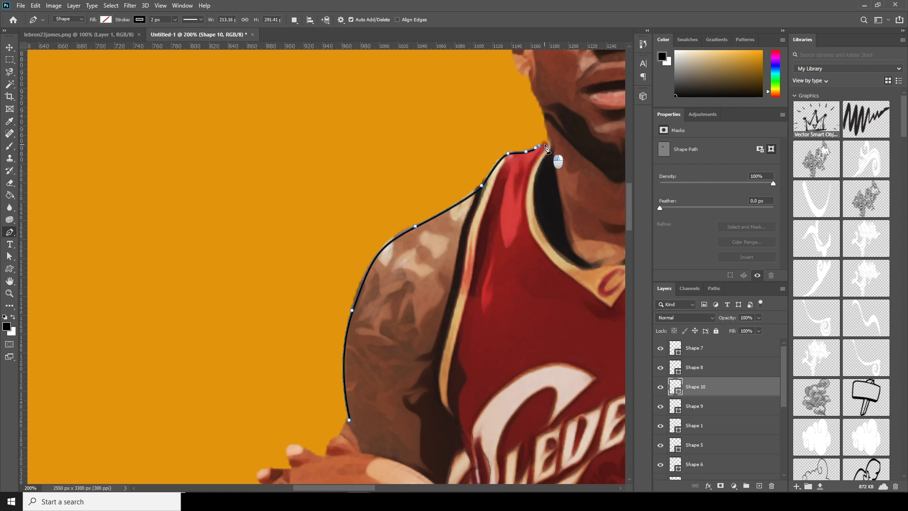
- Above Shape 7, trace a line from below the ear on the ball side, along the jaw and neck, to the collar's V
{"action": "left_click", "coordinate": [724, 349]}
{"action": "left_click_drag", "start_coordinate": [559, 250], "coordinate": [428, 332]}
{"action": "left_click", "coordinate": [418, 195]}
{"action": "left_click_drag", "start_coordinate": [437, 255], "coordinate": [440, 269]}
{"action": "left_click_drag", "start_coordinate": [466, 374], "coordinate": [480, 389]}
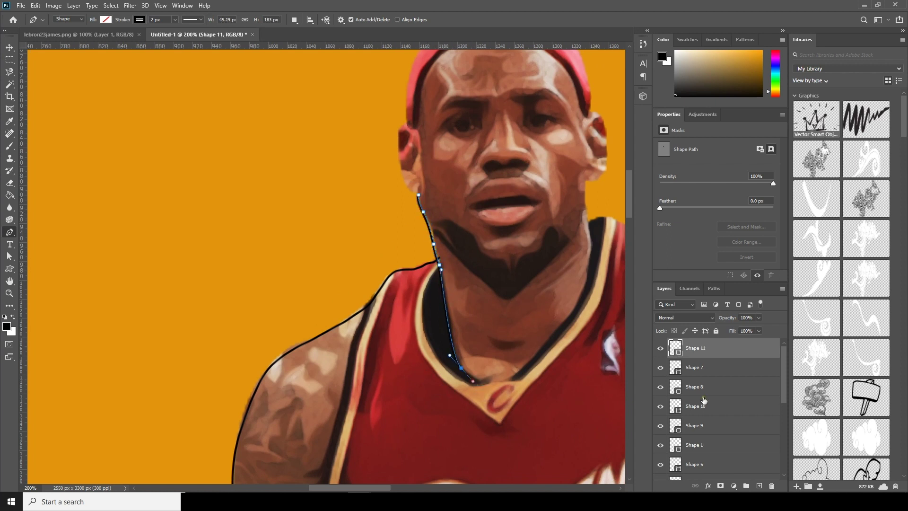
- Above Shape 7, trace the opposite jaw and neck edge from below the other ear down to the collar's V
{"action": "left_click", "coordinate": [704, 368]}
{"action": "left_click_drag", "start_coordinate": [482, 215], "coordinate": [441, 286]}
{"action": "left_click_drag", "start_coordinate": [494, 428], "coordinate": [474, 454]}
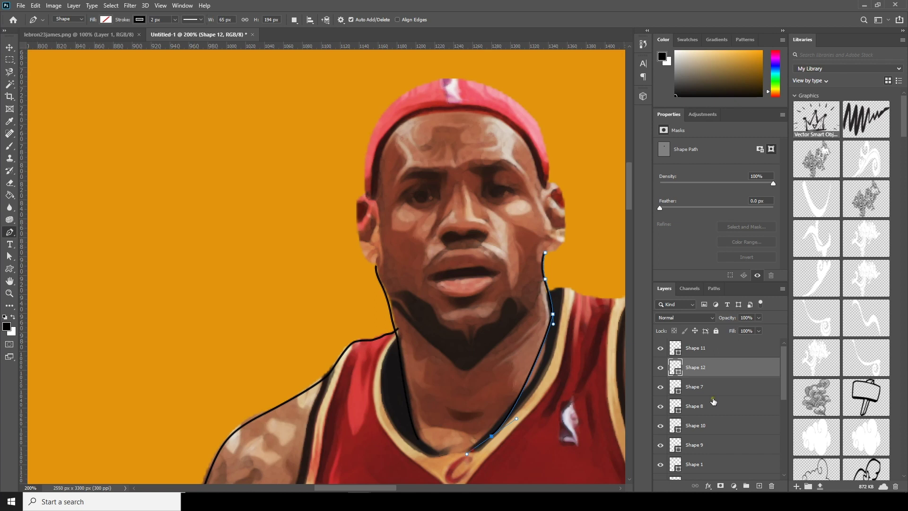
- Above Shape 7, draw a rounded outline around the toe of the front shoe
{"action": "left_click", "coordinate": [711, 390]}
{"action": "key", "text": "ctrl+minus"}
{"action": "key", "text": "ctrl+minus"}
{"action": "key", "text": "ctrl+minus"}
{"action": "key", "text": "ctrl+minus"}
{"action": "key", "text": "ctrl+minus"}
{"action": "key", "text": "ctrl+plus"}
{"action": "key", "text": "ctrl+plus"}
{"action": "key", "text": "ctrl+plus"}
{"action": "left_click_drag", "start_coordinate": [354, 441], "coordinate": [470, 187]}
{"action": "left_click_drag", "start_coordinate": [532, 351], "coordinate": [529, 256]}
{"action": "left_click_drag", "start_coordinate": [459, 304], "coordinate": [459, 305]}
{"action": "left_click_drag", "start_coordinate": [455, 308], "coordinate": [467, 324]}
- Above Shape 12, outline the heel of the front shoe and continue along the underside of its sole
{"action": "left_click", "coordinate": [714, 369]}
{"action": "left_click", "coordinate": [526, 289]}
{"action": "left_click_drag", "start_coordinate": [531, 303], "coordinate": [531, 308]}
{"action": "left_click_drag", "start_coordinate": [527, 315], "coordinate": [524, 316]}
{"action": "left_click_drag", "start_coordinate": [504, 322], "coordinate": [496, 324]}
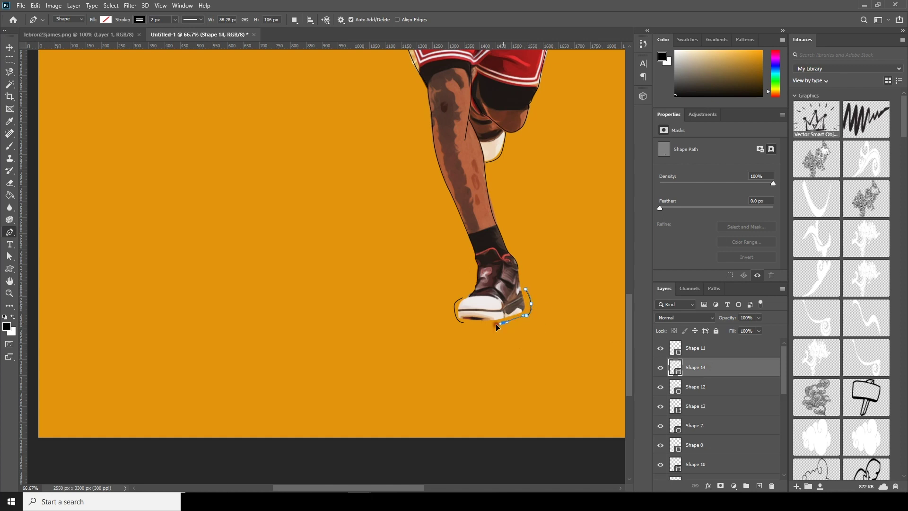
- Draw a small pointed zigzag motion line just behind the heel of the front shoe, above Shape 12
{"action": "left_click", "coordinate": [701, 393]}
{"action": "left_click", "coordinate": [534, 292]}
{"action": "left_click_drag", "start_coordinate": [534, 252], "coordinate": [534, 258]}
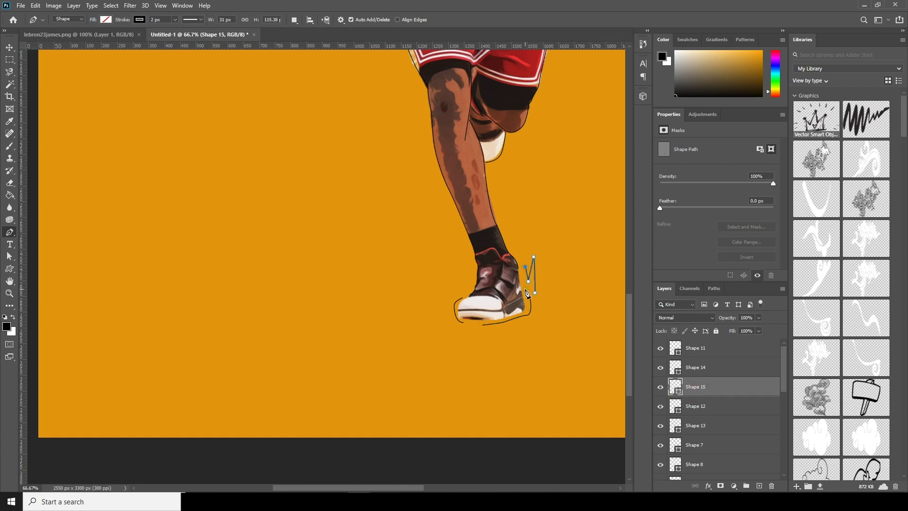
- Draw a spiky zigzag of long motion lines fanning out above the toe of the front shoe, and end the path
{"action": "key", "text": "alt+bracketleft"}
{"action": "left_click", "coordinate": [444, 243]}
{"action": "left_click", "coordinate": [473, 282]}
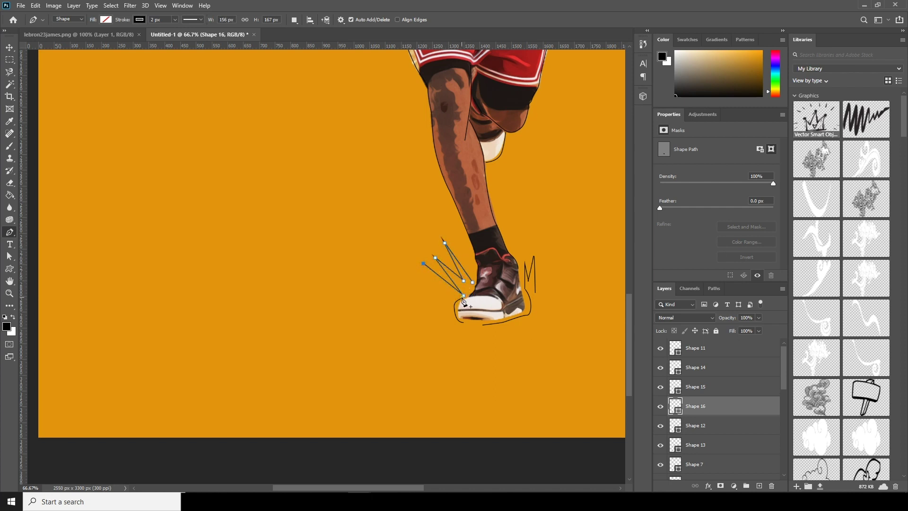
{"action": "left_click", "coordinate": [703, 427]}
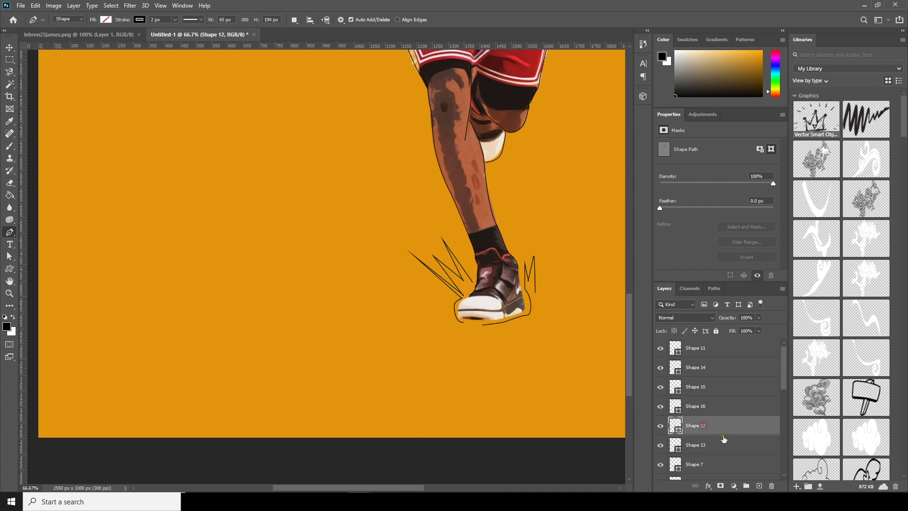
- Place a white cloud graphic with curled edges from the library over the front shoe
{"action": "key", "text": "ctrl+minus"}
{"action": "key", "text": "ctrl+minus"}
{"action": "key", "text": "ctrl+minus"}
{"action": "key", "text": "ctrl+minus"}
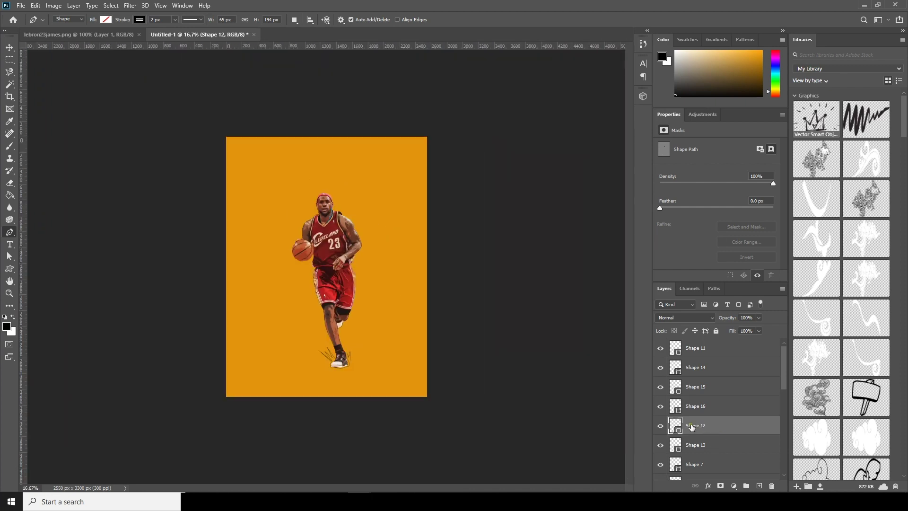
{"action": "key", "text": "ctrl+plus"}
{"action": "key", "text": "ctrl+plus"}
{"action": "key", "text": "ctrl+plus"}
{"action": "key", "text": "ctrl+plus"}
{"action": "key", "text": "ctrl+minus"}
{"action": "key", "text": "ctrl+minus"}
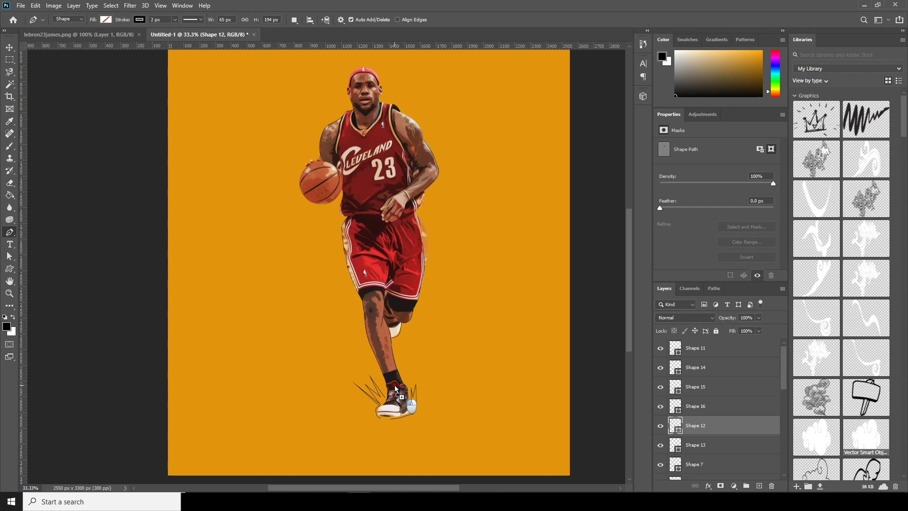
{"action": "mouse_move", "coordinate": [397, 389]}
{"action": "left_mouse_down"}
{"action": "mouse_move", "coordinate": [411, 385]}
{"action": "mouse_move", "coordinate": [382, 409]}
{"action": "mouse_move", "coordinate": [358, 400]}
{"action": "mouse_move", "coordinate": [408, 397]}
{"action": "left_mouse_up"}
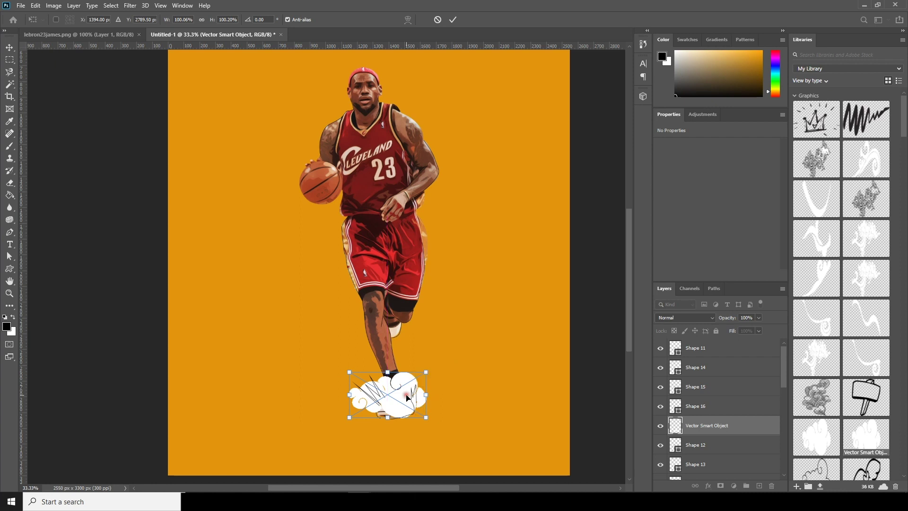
{"action": "left_click", "coordinate": [587, 420]}
- Move the cloud's layer directly above Background and shift the cloud to trail out behind the toe side of the shoe
{"action": "scroll", "coordinate": [784, 383], "scroll_direction": "down", "scroll_amount": 3}
{"action": "left_click_drag", "start_coordinate": [709, 376], "coordinate": [719, 460]}
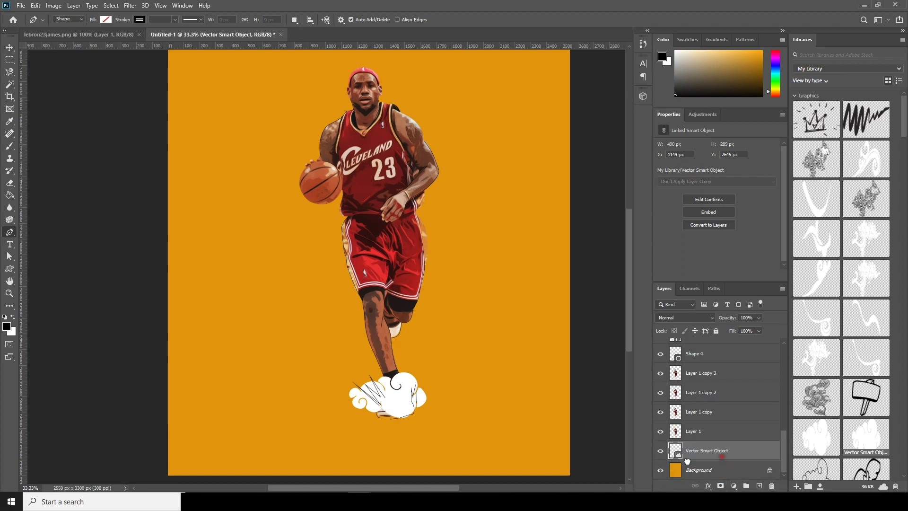
{"action": "key", "text": "ctrl+t"}
{"action": "left_click_drag", "start_coordinate": [452, 362], "coordinate": [460, 372]}
{"action": "left_click_drag", "start_coordinate": [416, 406], "coordinate": [403, 407]}
{"action": "key", "text": "Return"}
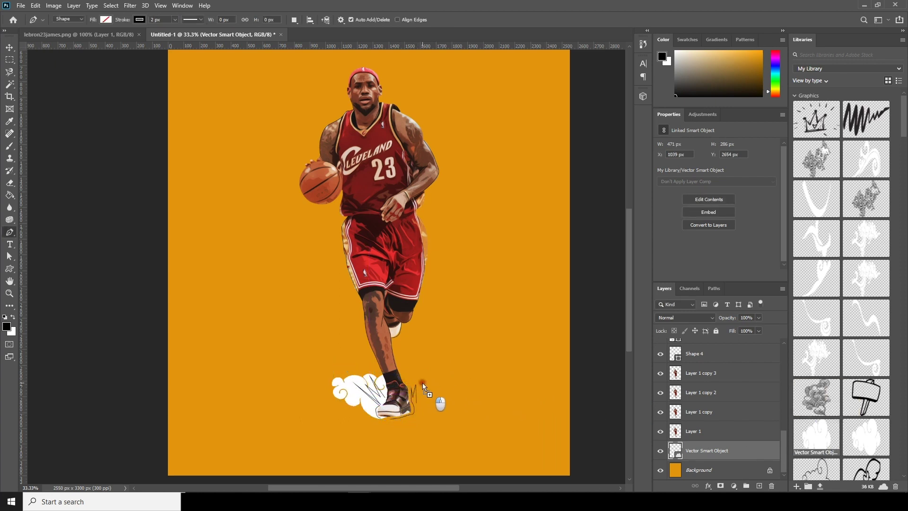
- Add a second white cloud behind the shorts and legs, rotated about -79° and enlarged to about 234%, with 38% opacity
{"action": "left_click_drag", "start_coordinate": [422, 382], "coordinate": [420, 384]}
{"action": "left_click_drag", "start_coordinate": [508, 370], "coordinate": [463, 303]}
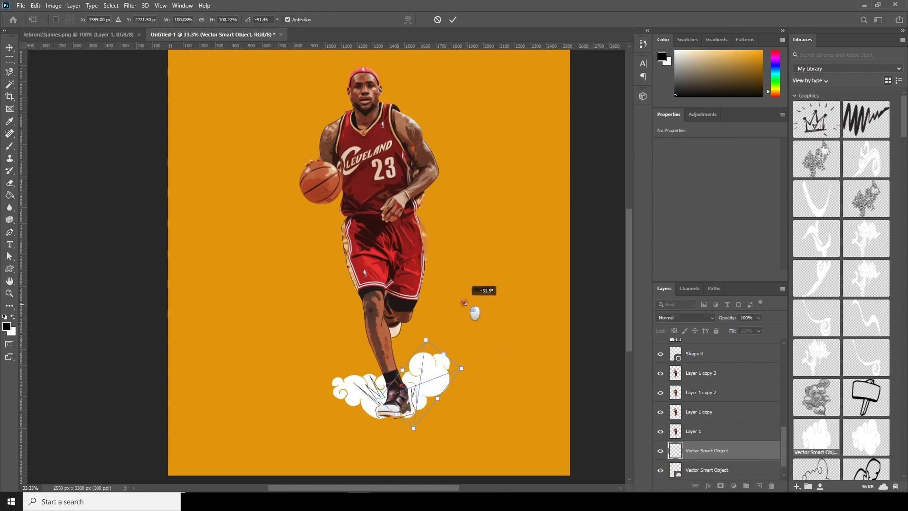
{"action": "left_click_drag", "start_coordinate": [461, 368], "coordinate": [444, 317]}
{"action": "left_click_drag", "start_coordinate": [492, 339], "coordinate": [486, 272]}
{"action": "left_click_drag", "start_coordinate": [445, 324], "coordinate": [434, 284]}
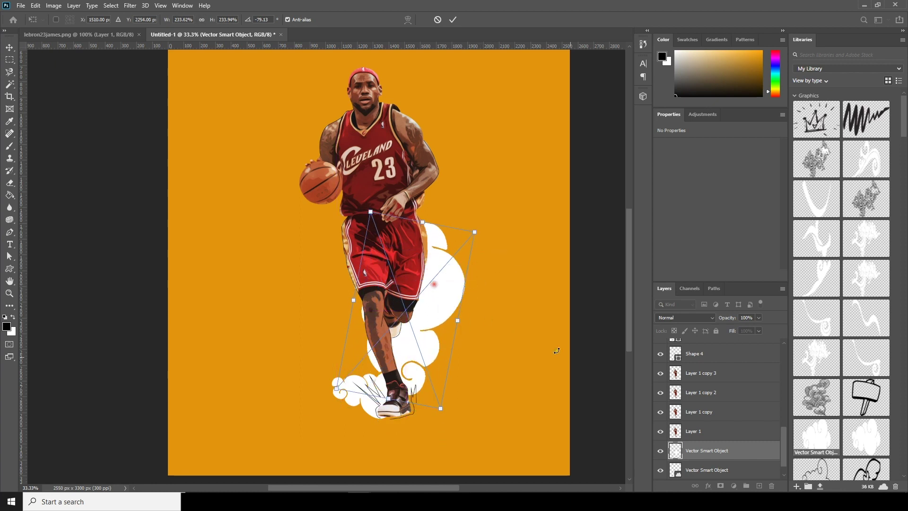
{"action": "key", "text": "Return"}
{"action": "left_click", "coordinate": [758, 318]}
{"action": "left_click_drag", "start_coordinate": [728, 328], "coordinate": [732, 329]}
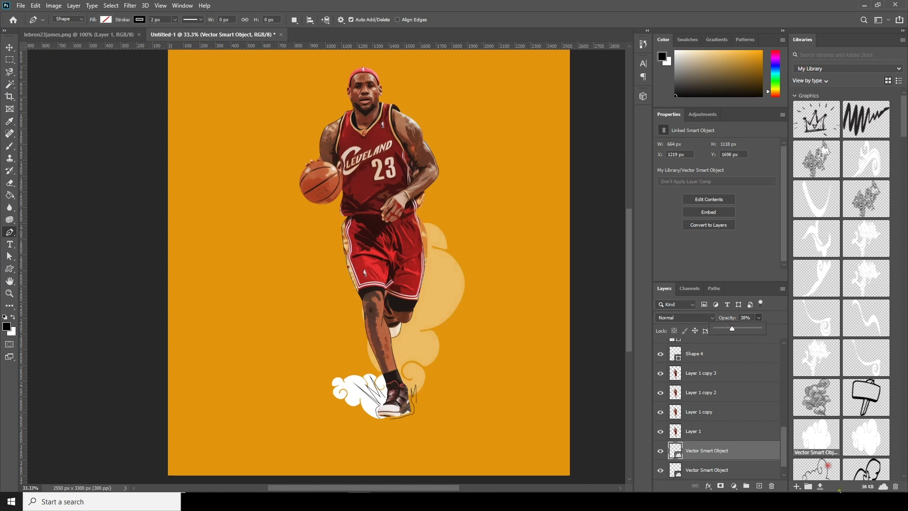
- Place the outlined cloud graphic from the library beside the lower leg, scaled to about 189 × 195 px, with 49% opacity
{"action": "left_click_drag", "start_coordinate": [825, 475], "coordinate": [389, 360]}
{"action": "left_click_drag", "start_coordinate": [463, 384], "coordinate": [357, 290]}
{"action": "left_click_drag", "start_coordinate": [404, 355], "coordinate": [429, 361]}
{"action": "left_click_drag", "start_coordinate": [351, 349], "coordinate": [367, 360]}
{"action": "key", "text": "p"}
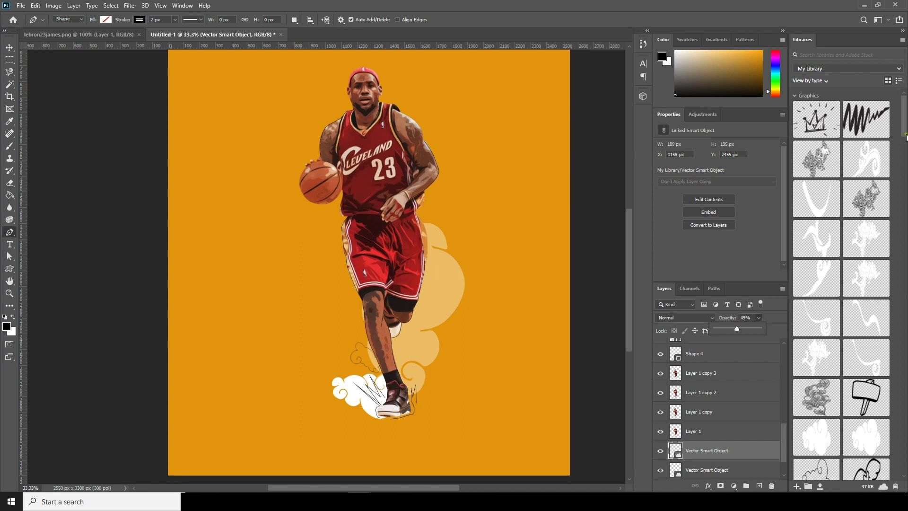
- Add another white library cloud behind the free arm and shoulder, rotated and enlarged to about 516 × 775 px, with 55% opacity
{"action": "left_click_drag", "start_coordinate": [904, 145], "coordinate": [905, 157]}
{"action": "scroll", "coordinate": [898, 361], "scroll_direction": "down", "scroll_amount": 3}
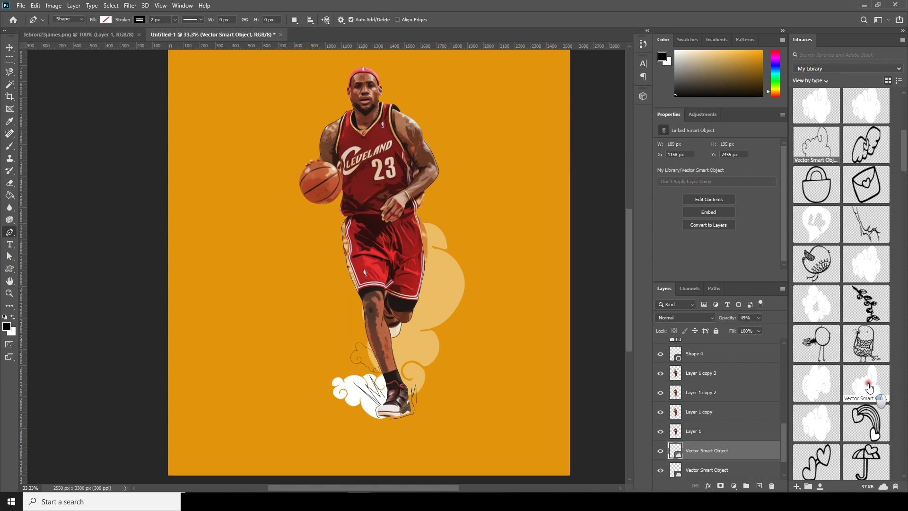
{"action": "left_click_drag", "start_coordinate": [866, 379], "coordinate": [380, 362]}
{"action": "left_click_drag", "start_coordinate": [454, 363], "coordinate": [431, 297]}
{"action": "left_click_drag", "start_coordinate": [419, 355], "coordinate": [507, 203]}
{"action": "left_click_drag", "start_coordinate": [457, 223], "coordinate": [457, 153]}
{"action": "left_click", "coordinate": [730, 448]}
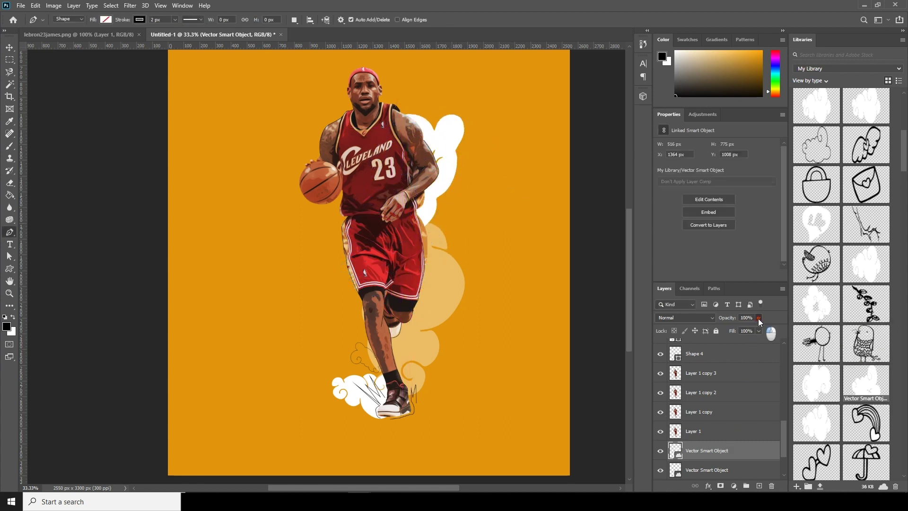
{"action": "left_click_drag", "start_coordinate": [739, 326], "coordinate": [740, 326]}
- Duplicate the shoulder cloud and place the copy behind the shorts and upper legs, rotated about 68° and scaled to about 183%
{"action": "left_click", "coordinate": [691, 447]}
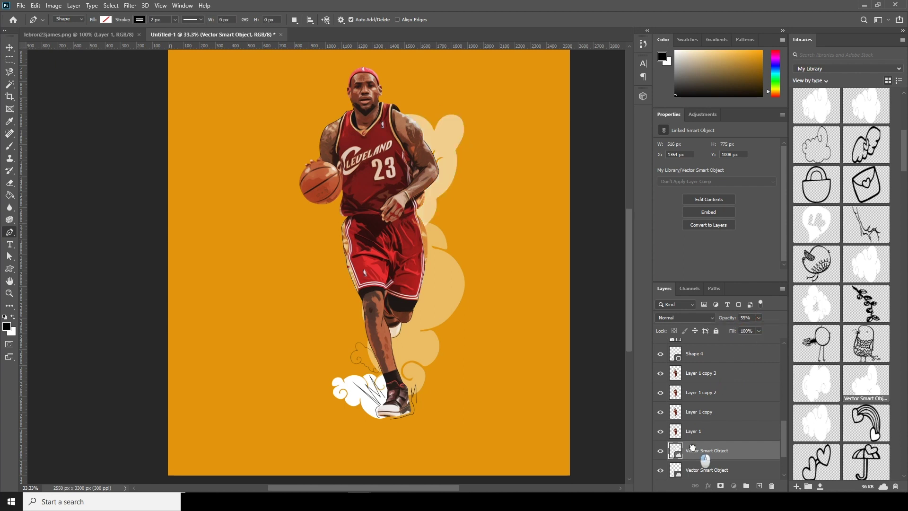
{"action": "key", "text": "ctrl+j"}
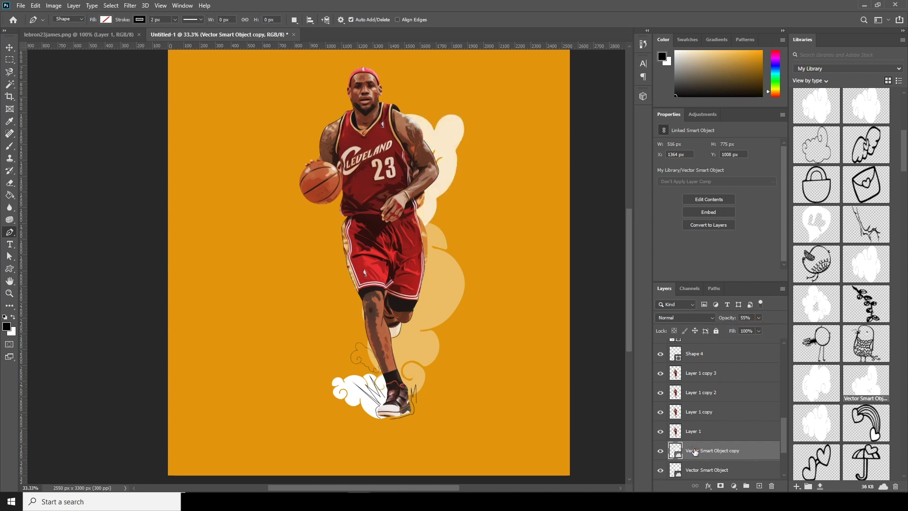
{"action": "key", "text": "ctrl+t"}
{"action": "left_click_drag", "start_coordinate": [492, 127], "coordinate": [398, 273]}
{"action": "left_click_drag", "start_coordinate": [440, 211], "coordinate": [381, 303]}
{"action": "left_click_drag", "start_coordinate": [456, 277], "coordinate": [434, 321]}
{"action": "left_click_drag", "start_coordinate": [376, 286], "coordinate": [391, 302]}
{"action": "left_click_drag", "start_coordinate": [448, 337], "coordinate": [472, 340]}
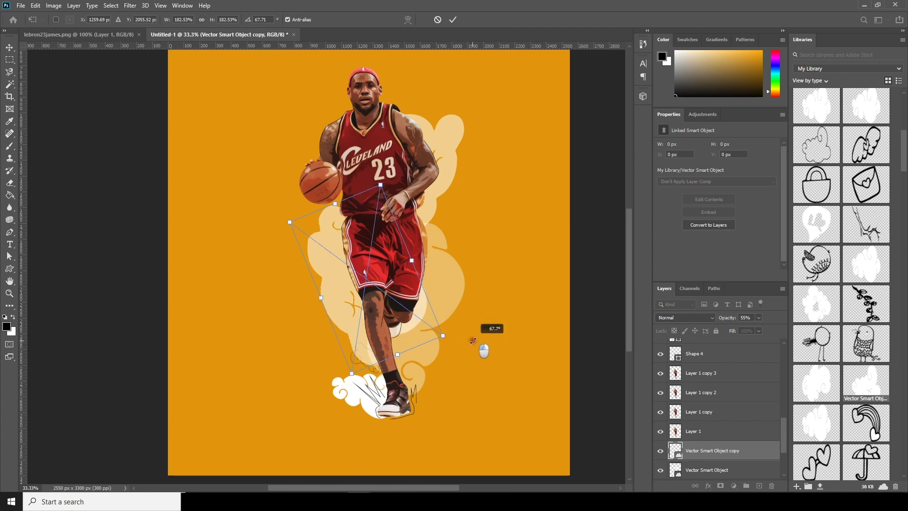
{"action": "left_click_drag", "start_coordinate": [399, 273], "coordinate": [407, 269]}
{"action": "key", "text": "Return"}
{"action": "key", "text": "p"}
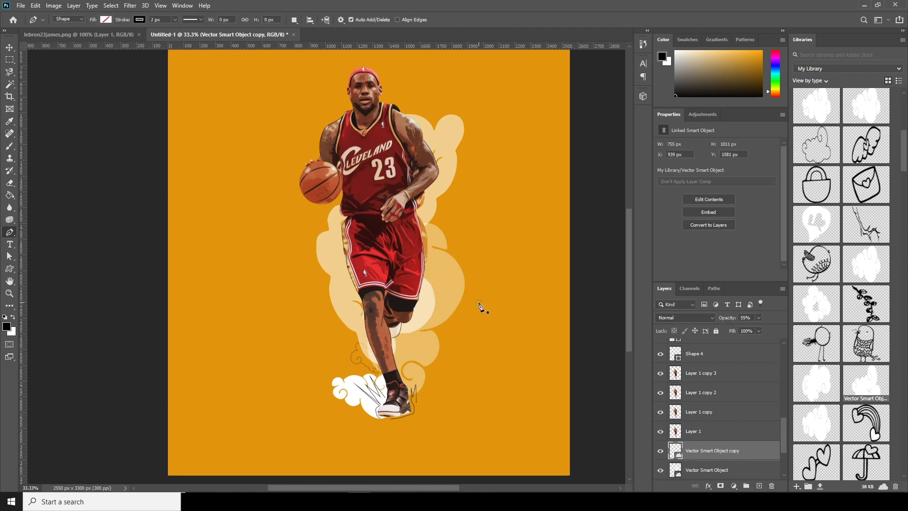
- Place the curled swirl graphic from the library beside the shorts, rotated about -100° and enlarged to about 272%
{"action": "key", "text": "ctrl+minus"}
{"action": "key", "text": "ctrl+minus"}
{"action": "key", "text": "ctrl+plus"}
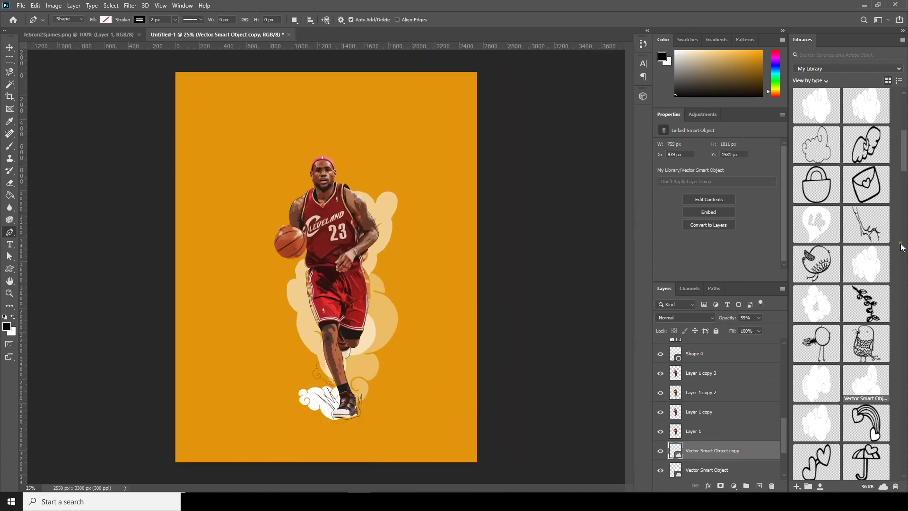
{"action": "left_click_drag", "start_coordinate": [905, 164], "coordinate": [906, 140]}
{"action": "left_click_drag", "start_coordinate": [870, 254], "coordinate": [407, 344]}
{"action": "left_click_drag", "start_coordinate": [451, 396], "coordinate": [446, 300]}
{"action": "left_click_drag", "start_coordinate": [424, 357], "coordinate": [409, 335]}
{"action": "left_click_drag", "start_coordinate": [391, 366], "coordinate": [395, 309]}
{"action": "left_click_drag", "start_coordinate": [418, 327], "coordinate": [387, 314]}
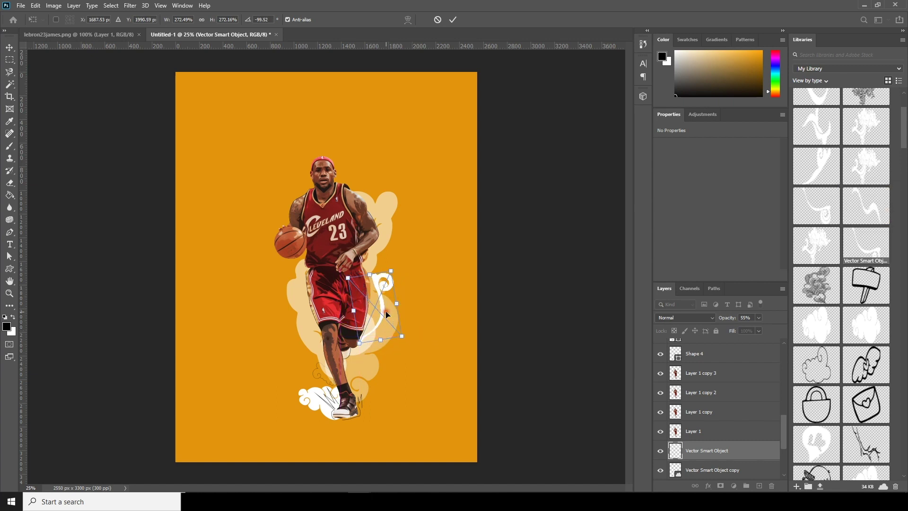
{"action": "key", "text": "Return"}
- Apply a Color Overlay to the swirl, using the dark brown #602e1b sampled from the player's leg
{"action": "left_click", "coordinate": [708, 486]}
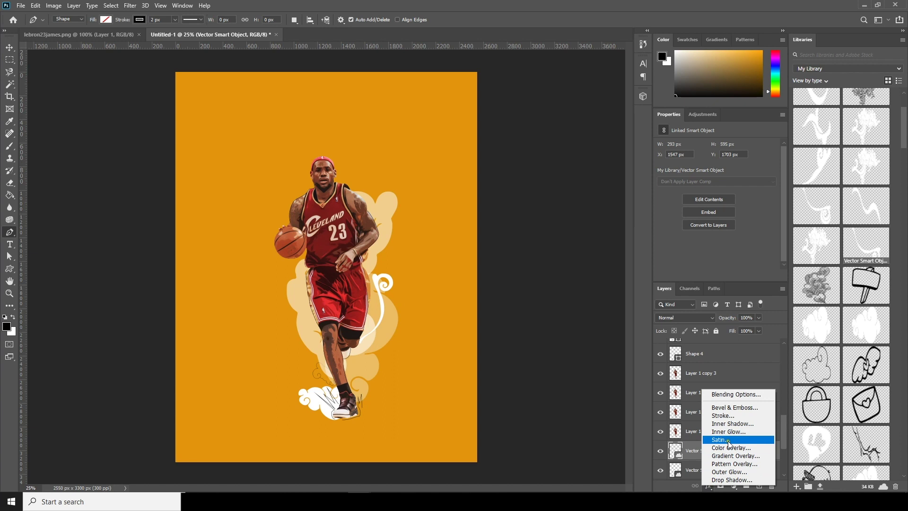
{"action": "left_click", "coordinate": [733, 456]}
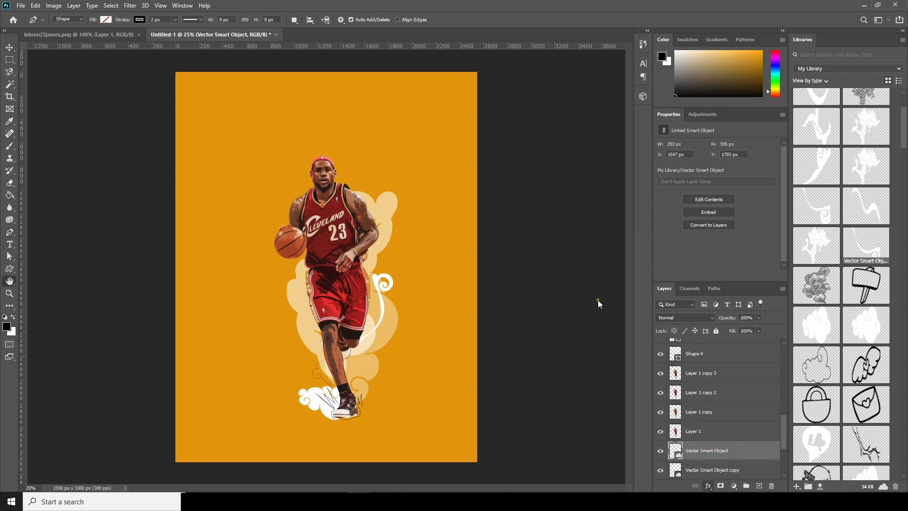
{"action": "left_click", "coordinate": [544, 195]}
{"action": "left_click", "coordinate": [560, 183]}
{"action": "left_click", "coordinate": [763, 91]}
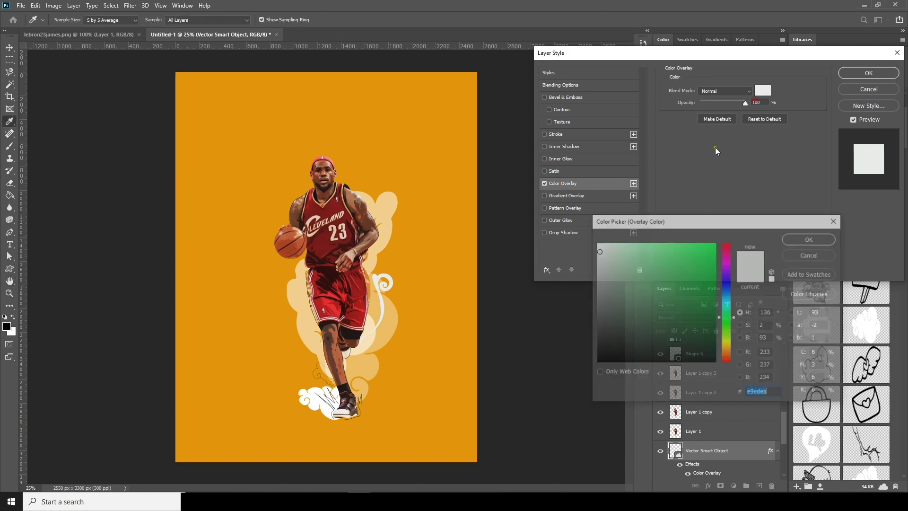
{"action": "left_click", "coordinate": [352, 335]}
{"action": "left_click", "coordinate": [354, 340]}
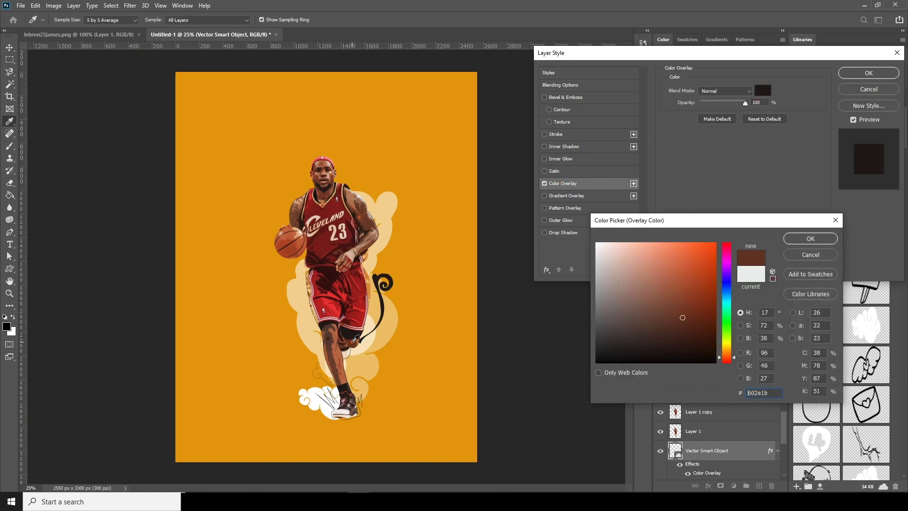
{"action": "left_click", "coordinate": [811, 239]}
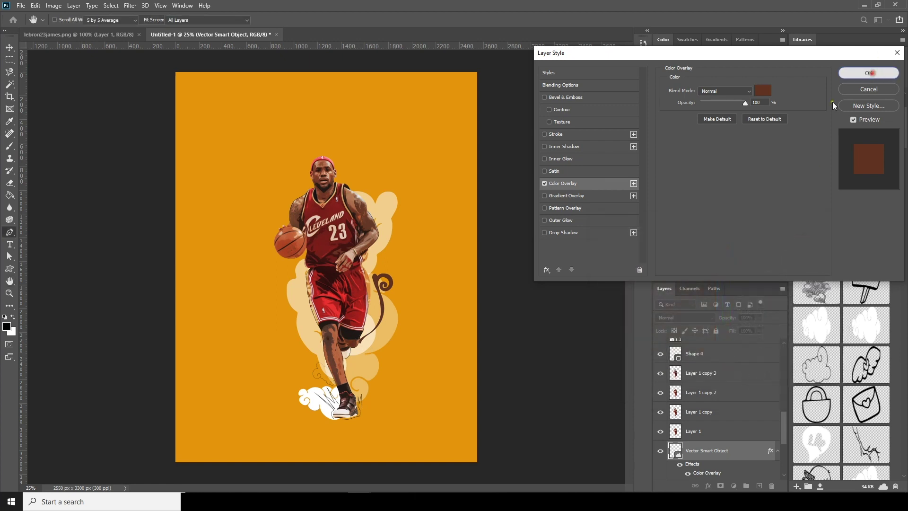
{"action": "left_click", "coordinate": [868, 73]}
- Scale the swirl beside the shorts down to about 238 × 482 px and move it closer to the leg
{"action": "scroll", "coordinate": [375, 316], "scroll_direction": "up", "scroll_amount": 3}
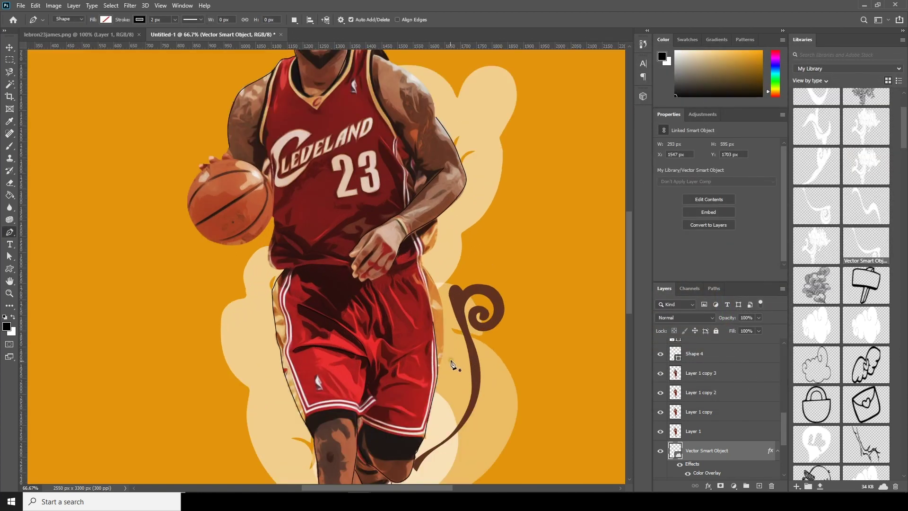
{"action": "key", "text": "ctrl+t"}
{"action": "left_click_drag", "start_coordinate": [447, 197], "coordinate": [437, 220]}
{"action": "left_click_drag", "start_coordinate": [422, 279], "coordinate": [416, 278]}
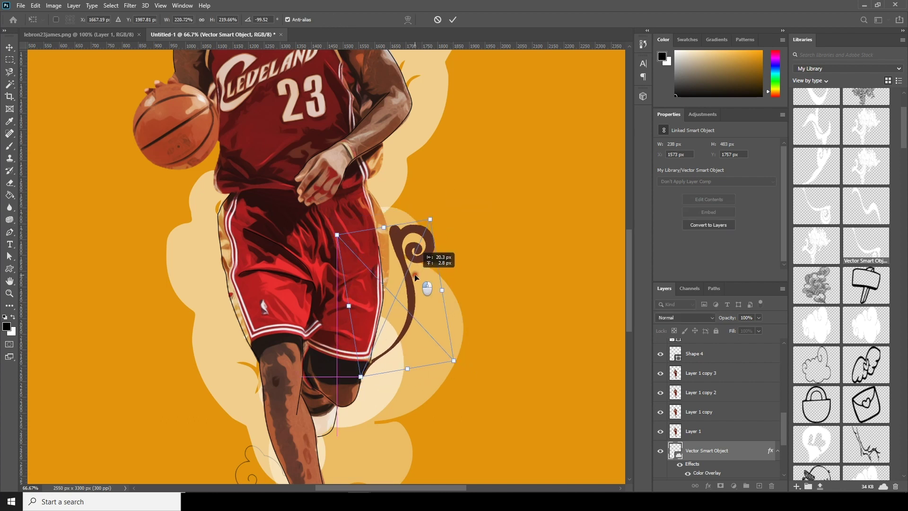
{"action": "key", "text": "Return"}
{"action": "key", "text": "p"}
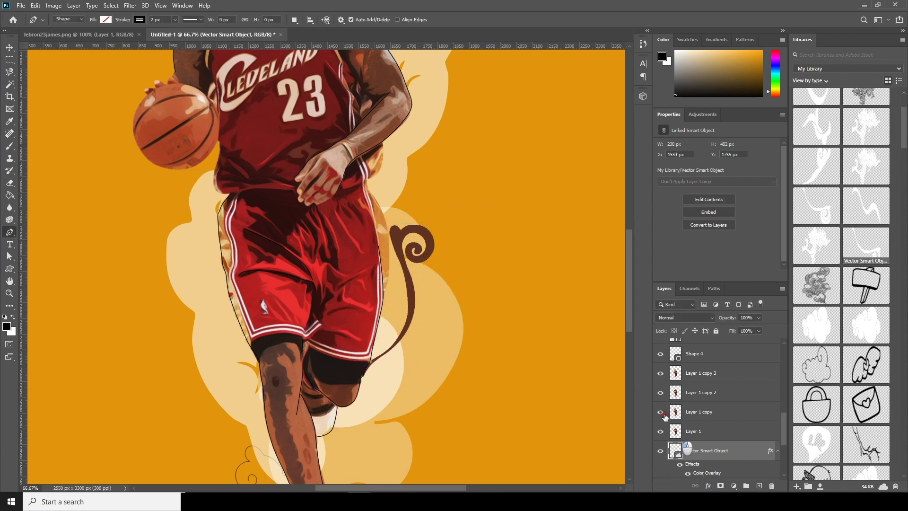
- Change the swirl's Color Overlay to the near-black #18120f sampled from the player's knee band
{"action": "double_click", "coordinate": [707, 472]}
{"action": "left_click", "coordinate": [763, 91]}
{"action": "left_click", "coordinate": [344, 363]}
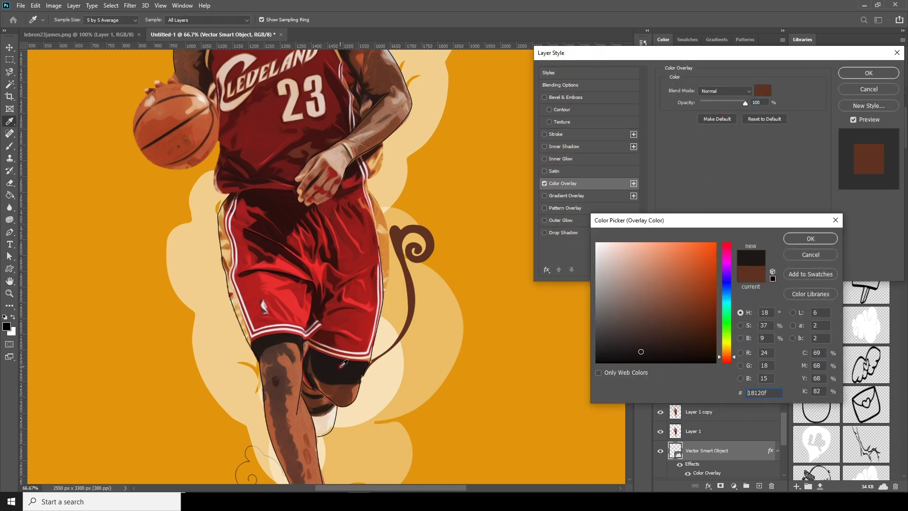
{"action": "left_click", "coordinate": [795, 240]}
{"action": "left_click", "coordinate": [868, 73]}
- Duplicate the swirl, flip the copy horizontally, and place it much smaller between the shorts and the large swirl
{"action": "key", "text": "v"}
{"action": "left_click", "coordinate": [689, 457]}
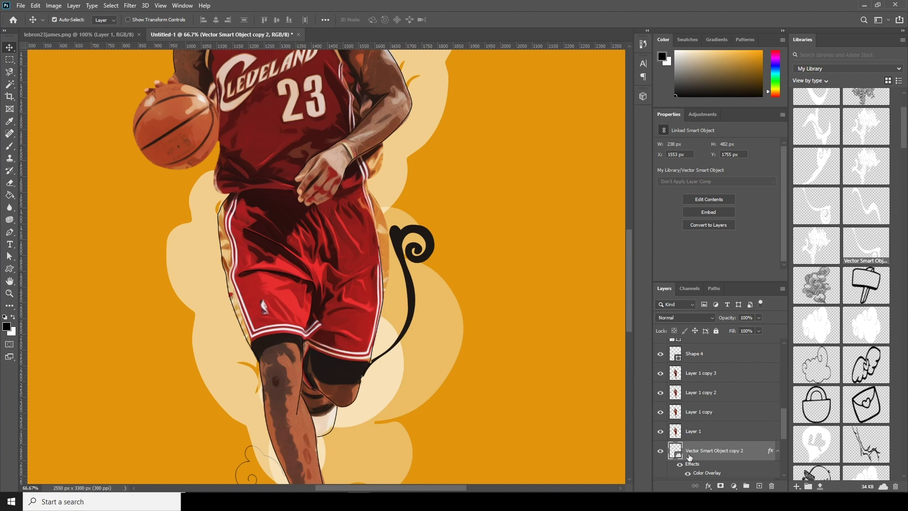
{"action": "key", "text": "ctrl+t"}
{"action": "left_click_drag", "start_coordinate": [421, 273], "coordinate": [410, 136]}
{"action": "left_click_drag", "start_coordinate": [434, 181], "coordinate": [469, 272]}
{"action": "right_click", "coordinate": [453, 262]}
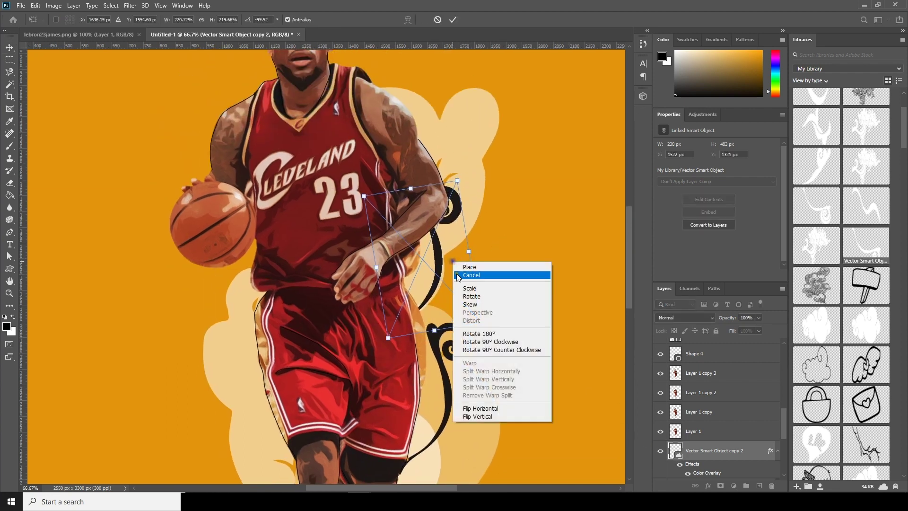
{"action": "left_click", "coordinate": [488, 409]}
{"action": "left_click_drag", "start_coordinate": [470, 303], "coordinate": [472, 334]}
{"action": "left_click_drag", "start_coordinate": [503, 257], "coordinate": [441, 414]}
{"action": "key", "text": "Return"}
{"action": "key", "text": "ctrl+minus"}
{"action": "key", "text": "ctrl+minus"}
- Place the white wavy stroke graphic from the library above the free arm's shoulder, scaled to about 100% and rotated about -134°
{"action": "left_click_drag", "start_coordinate": [867, 206], "coordinate": [407, 257]}
{"action": "left_click_drag", "start_coordinate": [454, 297], "coordinate": [423, 210]}
{"action": "left_click_drag", "start_coordinate": [411, 274], "coordinate": [385, 188]}
{"action": "left_click_drag", "start_coordinate": [407, 208], "coordinate": [419, 196]}
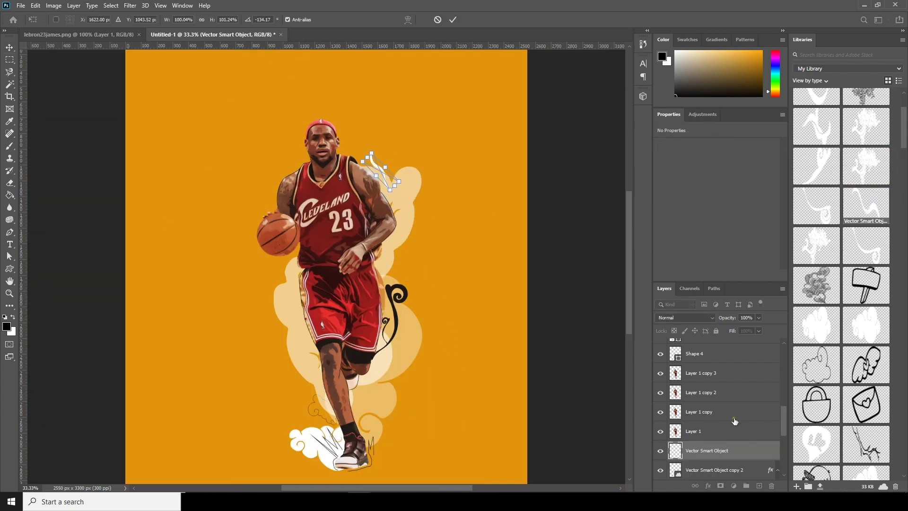
{"action": "key", "text": "Return"}
- Place the white crescent curve from the library beside the lower leg and front shoe, rotated and sized to about 262 × 585 px
{"action": "left_click_drag", "start_coordinate": [904, 138], "coordinate": [905, 129]}
{"action": "left_click_drag", "start_coordinate": [815, 187], "coordinate": [362, 380]}
{"action": "left_click_drag", "start_coordinate": [322, 355], "coordinate": [377, 424]}
{"action": "left_click_drag", "start_coordinate": [347, 429], "coordinate": [425, 427]}
{"action": "left_click_drag", "start_coordinate": [386, 430], "coordinate": [387, 431]}
{"action": "left_click_drag", "start_coordinate": [415, 378], "coordinate": [415, 379]}
{"action": "left_click_drag", "start_coordinate": [383, 420], "coordinate": [380, 433]}
{"action": "key", "text": "Return"}
{"action": "key", "text": "ctrl+minus"}
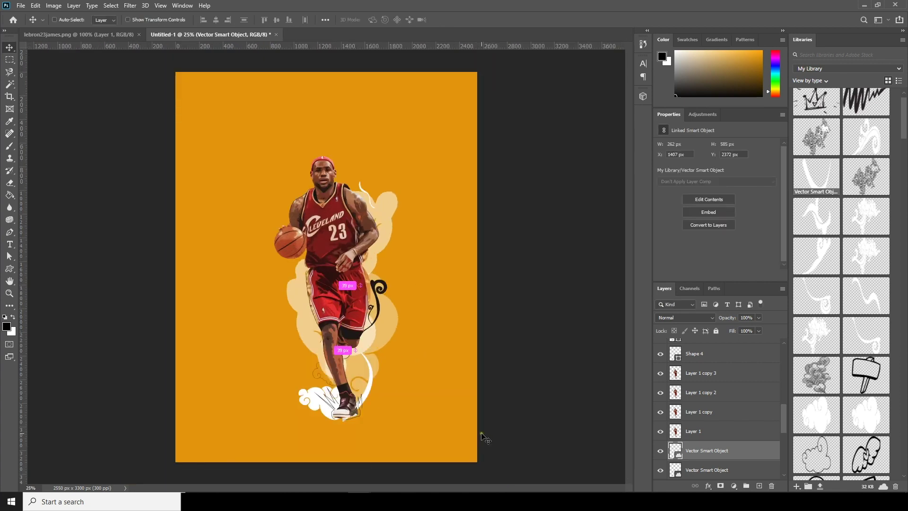
- Place the black zigzag scribble from the library beside the lower leg on the ball side, about 245 × 408 px
{"action": "scroll", "coordinate": [860, 126], "scroll_direction": "up", "scroll_amount": 1}
{"action": "mouse_move", "coordinate": [860, 125]}
{"action": "left_mouse_down"}
{"action": "mouse_move", "coordinate": [289, 337]}
{"action": "mouse_move", "coordinate": [316, 342]}
{"action": "left_mouse_up"}
{"action": "mouse_move", "coordinate": [347, 335]}
{"action": "left_mouse_down"}
{"action": "mouse_move", "coordinate": [328, 380]}
{"action": "mouse_move", "coordinate": [304, 378]}
{"action": "left_mouse_up"}
{"action": "key", "text": "Return"}
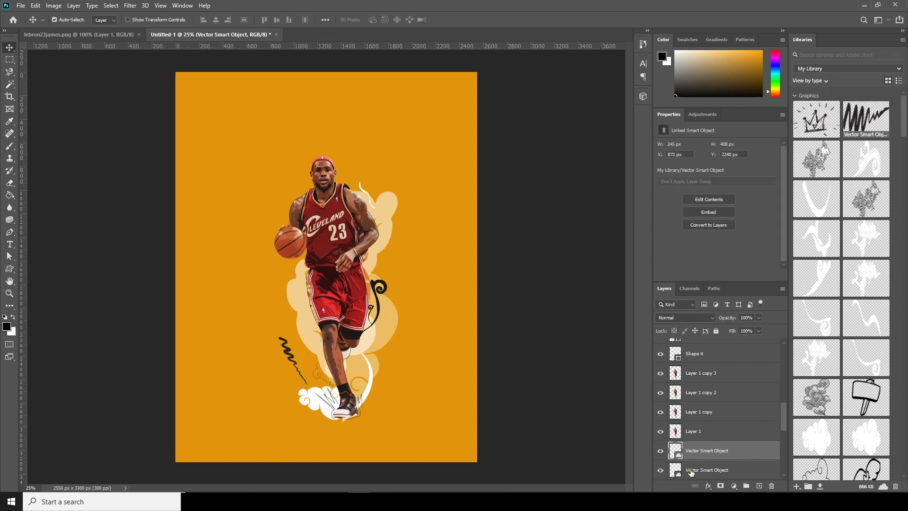
- Duplicate the black scribble and place the rotated copy on the opposite side of the front shoe
{"action": "key", "text": "ctrl+j"}
{"action": "key", "text": "ctrl+t"}
{"action": "left_click_drag", "start_coordinate": [294, 358], "coordinate": [379, 346]}
{"action": "left_click_drag", "start_coordinate": [424, 324], "coordinate": [426, 376]}
{"action": "mouse_move", "coordinate": [384, 339]}
{"action": "left_mouse_down"}
{"action": "mouse_move", "coordinate": [387, 379]}
{"action": "mouse_move", "coordinate": [439, 374]}
{"action": "left_mouse_up"}
{"action": "key", "text": "Return"}
- Place the hand-drawn crown graphic from the library behind the player's head, about 598 × 541 px
{"action": "key", "text": "ctrl+minus"}
{"action": "key", "text": "ctrl+minus"}
{"action": "key", "text": "ctrl+plus"}
{"action": "key", "text": "ctrl+plus"}
{"action": "left_click_drag", "start_coordinate": [816, 119], "coordinate": [349, 159]}
{"action": "key", "text": "Return"}
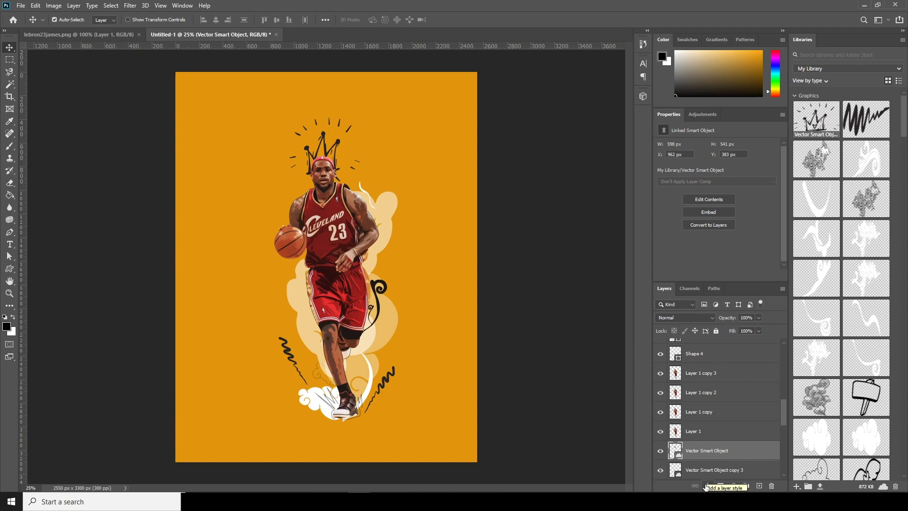
- Add a new layer above Layer 1 copy 3 and set up a white 2 px Hard Round brush
{"action": "key", "text": "ctrl+plus"}
{"action": "key", "text": "ctrl+plus"}
{"action": "left_click_drag", "start_coordinate": [351, 229], "coordinate": [370, 375]}
{"action": "key", "text": "ctrl+plus"}
{"action": "key", "text": "ctrl+plus"}
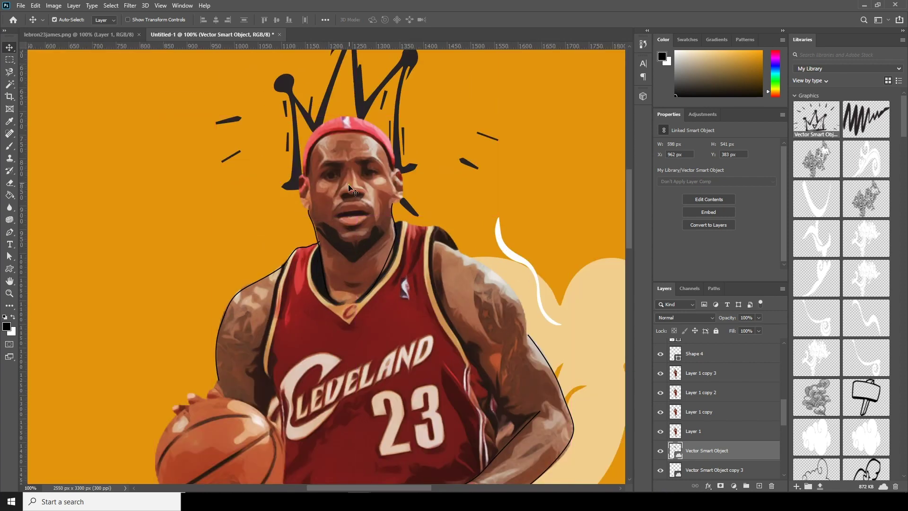
{"action": "left_click_drag", "start_coordinate": [354, 177], "coordinate": [343, 265]}
{"action": "scroll", "coordinate": [716, 425], "scroll_direction": "up", "scroll_amount": 3}
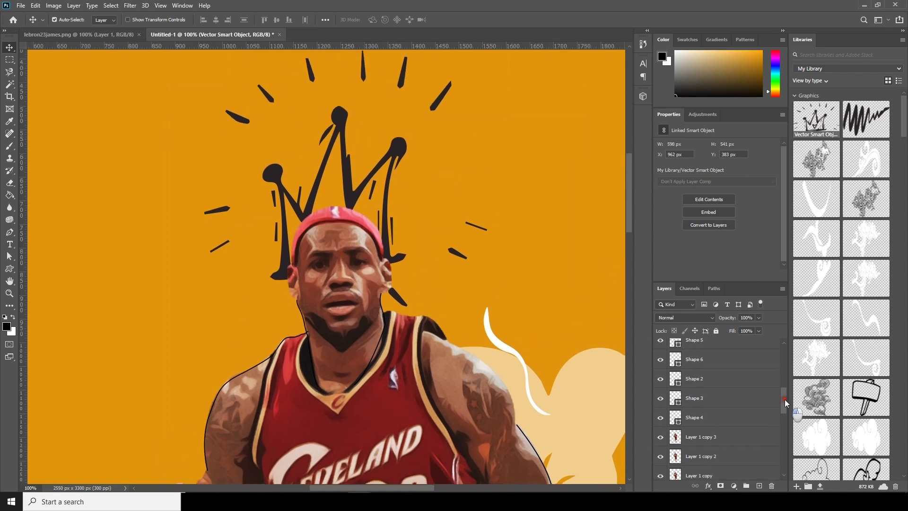
{"action": "left_click", "coordinate": [717, 438]}
{"action": "left_click", "coordinate": [759, 487]}
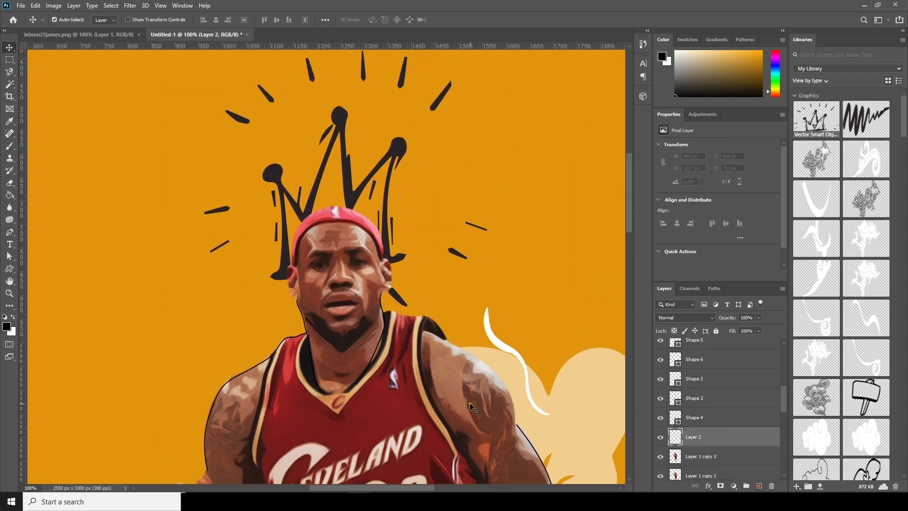
{"action": "key", "text": "b"}
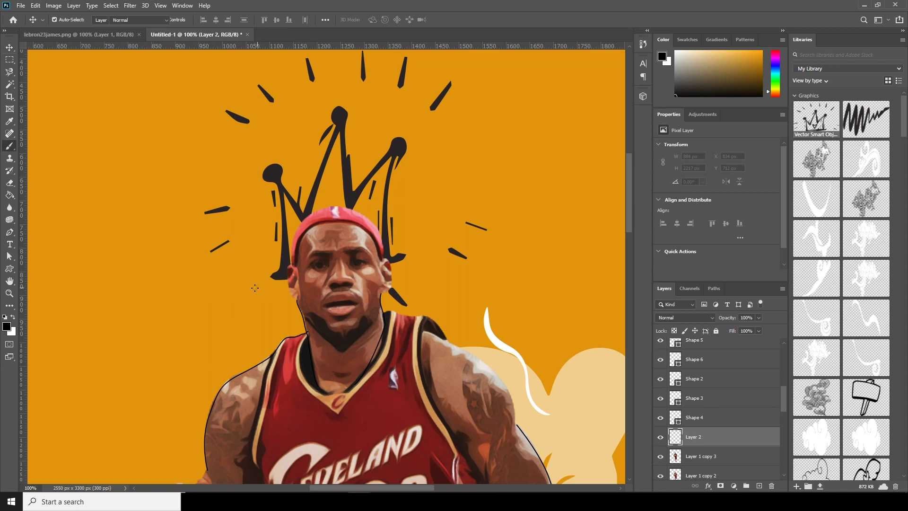
{"action": "left_click", "coordinate": [58, 20]}
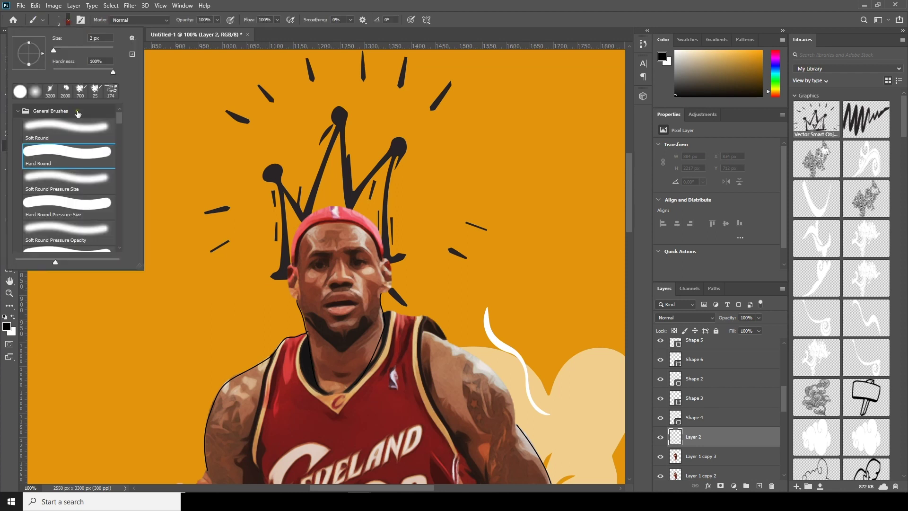
{"action": "double_click", "coordinate": [80, 156]}
{"action": "left_click", "coordinate": [14, 318]}
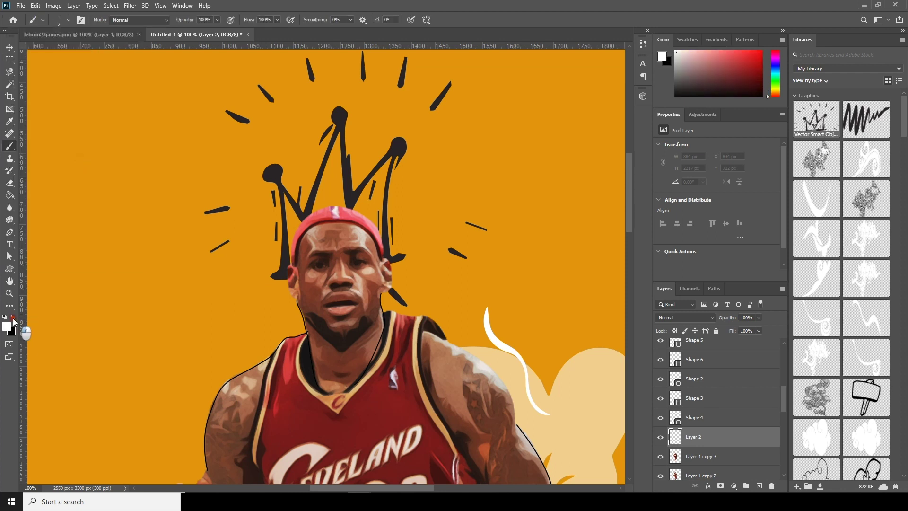
{"action": "scroll", "coordinate": [331, 255], "scroll_direction": "up", "scroll_amount": 3}
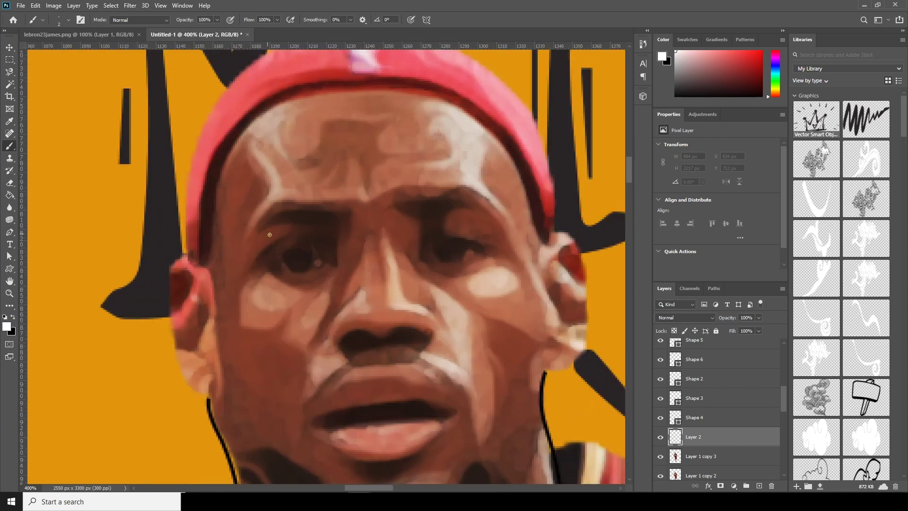
- Paint a white line along the headband's lower edge and short zigzag strokes on its side above the ball-side ear
{"action": "mouse_move", "coordinate": [221, 301]}
{"action": "left_mouse_down"}
{"action": "mouse_move", "coordinate": [247, 206]}
{"action": "mouse_move", "coordinate": [284, 149]}
{"action": "mouse_move", "coordinate": [370, 122]}
{"action": "mouse_move", "coordinate": [449, 134]}
{"action": "mouse_move", "coordinate": [502, 161]}
{"action": "mouse_move", "coordinate": [570, 273]}
{"action": "left_mouse_up"}
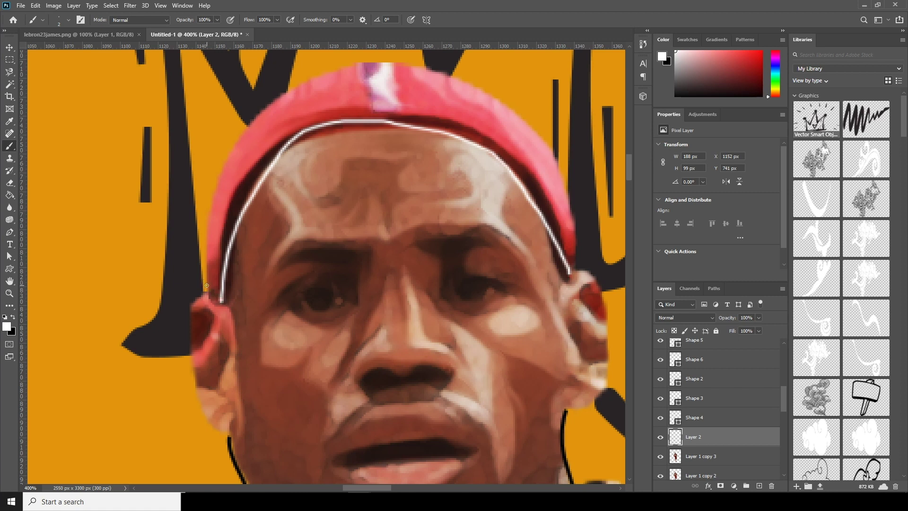
{"action": "left_click", "coordinate": [221, 302], "text": "shift"}
{"action": "left_click", "coordinate": [206, 270], "text": "shift"}
{"action": "left_click", "coordinate": [221, 285], "text": "shift"}
{"action": "left_click", "coordinate": [206, 256], "text": "shift"}
{"action": "left_click", "coordinate": [221, 273], "text": "shift"}
{"action": "left_click_drag", "start_coordinate": [210, 243], "coordinate": [220, 258]}
{"action": "left_click", "coordinate": [209, 226], "text": "shift"}
{"action": "left_click", "coordinate": [229, 247], "text": "shift"}
{"action": "left_click", "coordinate": [211, 210], "text": "shift"}
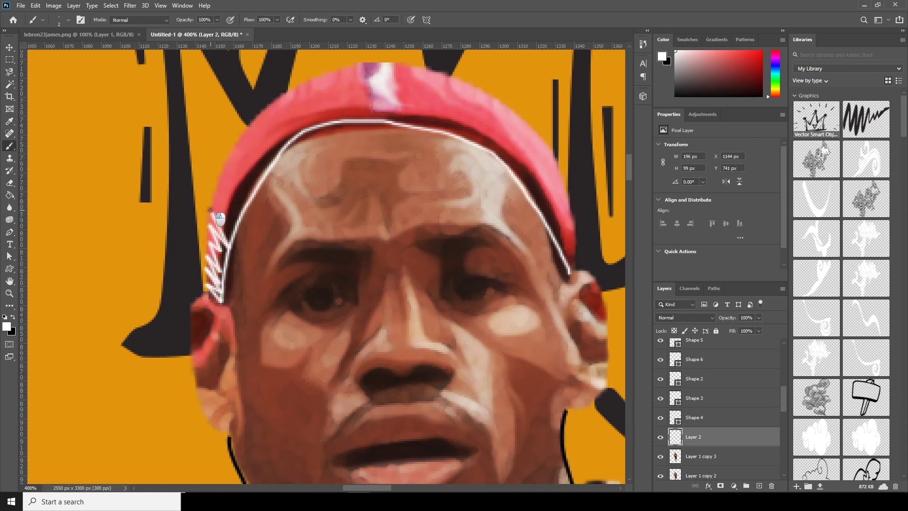
- Continue the white zigzag strokes over the top of the headband down to the opposite ear
{"action": "mouse_move", "coordinate": [211, 208]}
{"action": "left_mouse_down"}
{"action": "mouse_move", "coordinate": [234, 227]}
{"action": "mouse_move", "coordinate": [219, 186]}
{"action": "mouse_move", "coordinate": [236, 203]}
{"action": "left_mouse_up"}
{"action": "mouse_move", "coordinate": [222, 170]}
{"action": "left_mouse_down"}
{"action": "mouse_move", "coordinate": [240, 194]}
{"action": "mouse_move", "coordinate": [244, 186]}
{"action": "left_mouse_up"}
{"action": "mouse_move", "coordinate": [229, 148]}
{"action": "left_mouse_down"}
{"action": "mouse_move", "coordinate": [250, 176]}
{"action": "mouse_move", "coordinate": [256, 166]}
{"action": "left_mouse_up"}
{"action": "mouse_move", "coordinate": [242, 130]}
{"action": "left_mouse_down"}
{"action": "mouse_move", "coordinate": [260, 160]}
{"action": "mouse_move", "coordinate": [263, 152]}
{"action": "left_mouse_up"}
{"action": "mouse_move", "coordinate": [251, 118]}
{"action": "left_mouse_down"}
{"action": "mouse_move", "coordinate": [269, 147]}
{"action": "mouse_move", "coordinate": [274, 141]}
{"action": "left_mouse_up"}
{"action": "left_click_drag", "start_coordinate": [263, 107], "coordinate": [286, 133]}
{"action": "mouse_move", "coordinate": [279, 101]}
{"action": "left_mouse_down"}
{"action": "mouse_move", "coordinate": [302, 132]}
{"action": "mouse_move", "coordinate": [294, 91]}
{"action": "mouse_move", "coordinate": [312, 126]}
{"action": "mouse_move", "coordinate": [308, 83]}
{"action": "mouse_move", "coordinate": [331, 123]}
{"action": "mouse_move", "coordinate": [325, 76]}
{"action": "mouse_move", "coordinate": [352, 109]}
{"action": "mouse_move", "coordinate": [364, 76]}
{"action": "mouse_move", "coordinate": [383, 74]}
{"action": "mouse_move", "coordinate": [388, 120]}
{"action": "mouse_move", "coordinate": [402, 67]}
{"action": "mouse_move", "coordinate": [423, 80]}
{"action": "mouse_move", "coordinate": [420, 120]}
{"action": "mouse_move", "coordinate": [443, 77]}
{"action": "mouse_move", "coordinate": [435, 123]}
{"action": "mouse_move", "coordinate": [467, 91]}
{"action": "mouse_move", "coordinate": [460, 79]}
{"action": "mouse_move", "coordinate": [461, 128]}
{"action": "mouse_move", "coordinate": [477, 89]}
{"action": "mouse_move", "coordinate": [470, 141]}
{"action": "mouse_move", "coordinate": [497, 102]}
{"action": "mouse_move", "coordinate": [505, 157]}
{"action": "mouse_move", "coordinate": [524, 165]}
{"action": "mouse_move", "coordinate": [541, 141]}
{"action": "left_mouse_up"}
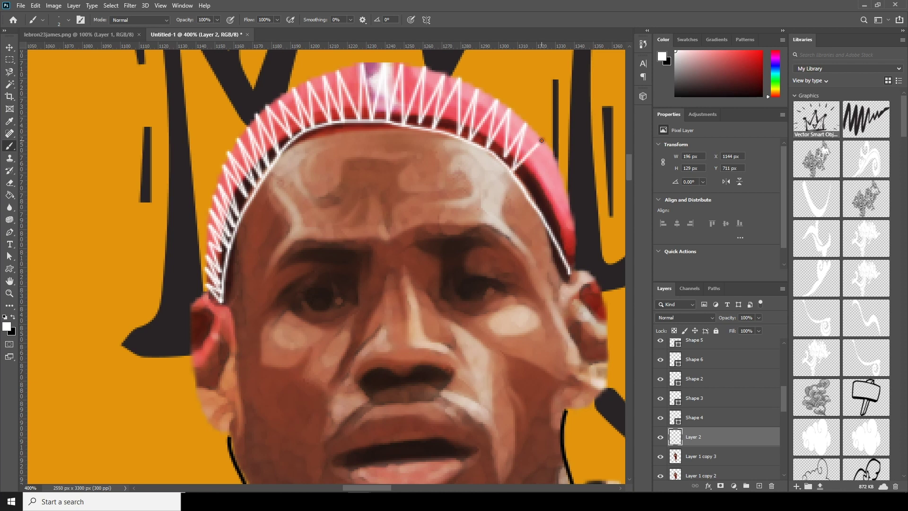
{"action": "mouse_move", "coordinate": [526, 188]}
{"action": "left_mouse_down"}
{"action": "mouse_move", "coordinate": [555, 162]}
{"action": "mouse_move", "coordinate": [540, 206]}
{"action": "mouse_move", "coordinate": [565, 186]}
{"action": "mouse_move", "coordinate": [548, 224]}
{"action": "mouse_move", "coordinate": [568, 213]}
{"action": "mouse_move", "coordinate": [559, 239]}
{"action": "mouse_move", "coordinate": [574, 233]}
{"action": "mouse_move", "coordinate": [569, 268]}
{"action": "left_mouse_up"}
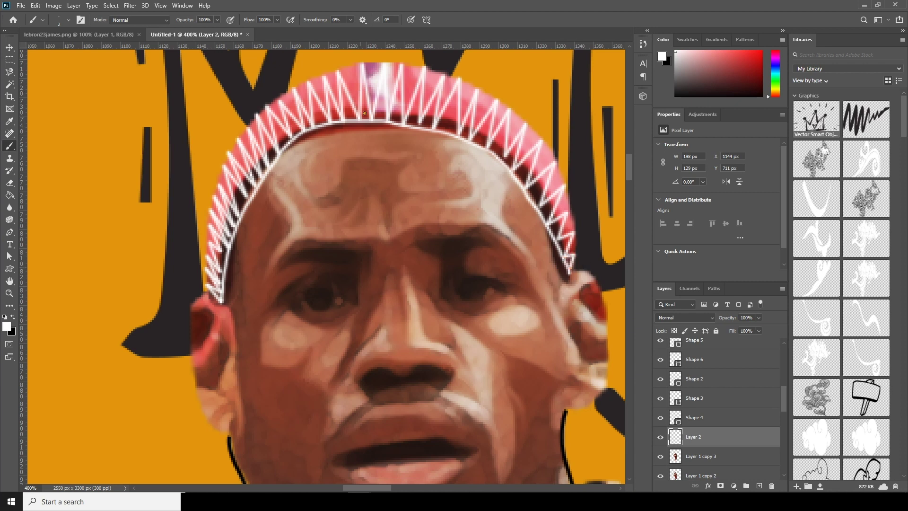
- Add white accent strokes across the headband's zigzag and along its upper edge
{"action": "mouse_move", "coordinate": [282, 132]}
{"action": "left_mouse_down"}
{"action": "mouse_move", "coordinate": [440, 100]}
{"action": "mouse_move", "coordinate": [539, 174]}
{"action": "mouse_move", "coordinate": [572, 222]}
{"action": "mouse_move", "coordinate": [578, 252]}
{"action": "left_mouse_up"}
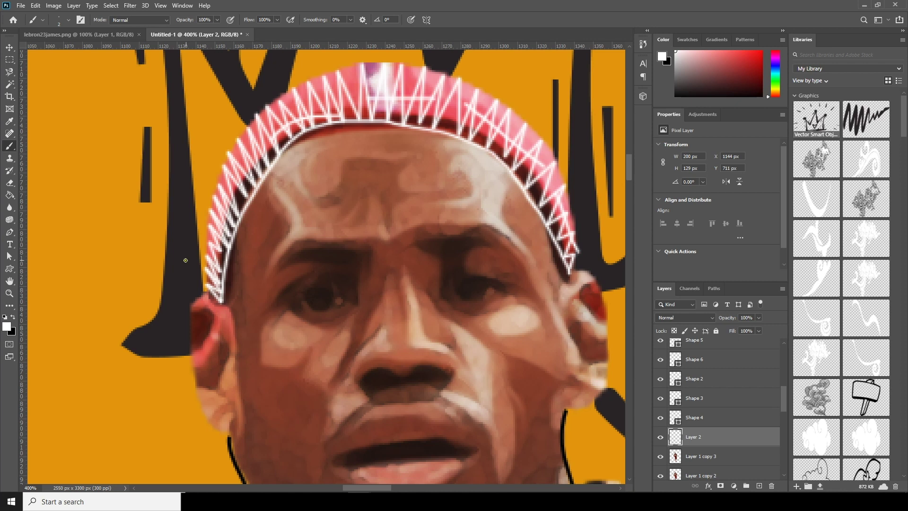
{"action": "left_click_drag", "start_coordinate": [255, 118], "coordinate": [289, 86]}
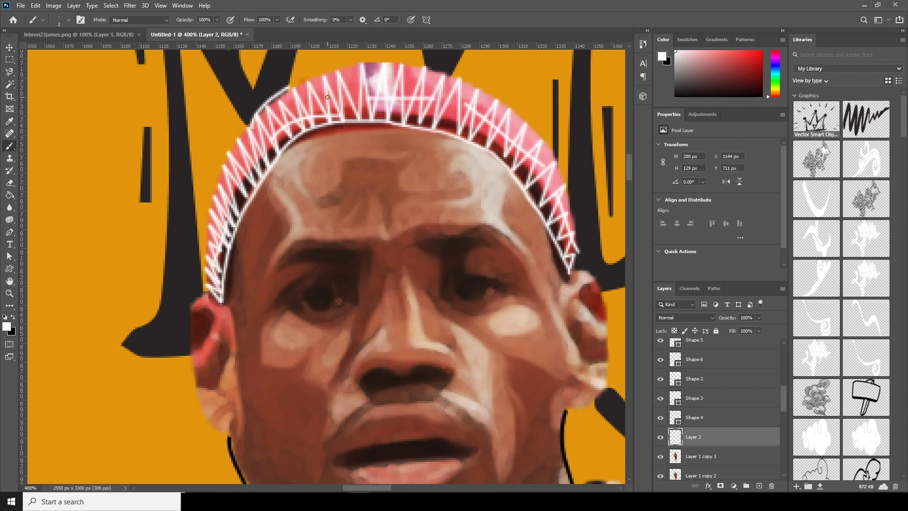
{"action": "mouse_move", "coordinate": [360, 68]}
{"action": "left_mouse_down"}
{"action": "mouse_move", "coordinate": [420, 85]}
{"action": "mouse_move", "coordinate": [453, 86]}
{"action": "mouse_move", "coordinate": [449, 74]}
{"action": "mouse_move", "coordinate": [497, 103]}
{"action": "left_mouse_up"}
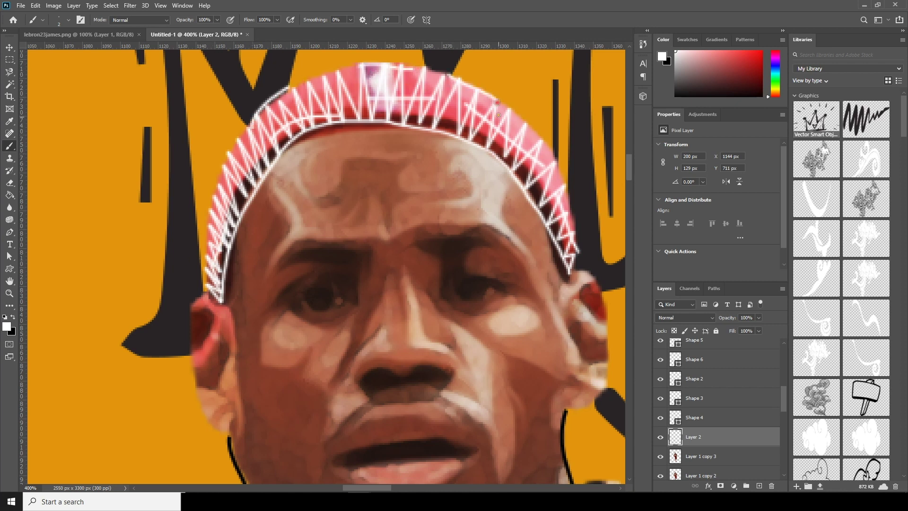
{"action": "key", "text": "ctrl+minus"}
{"action": "key", "text": "ctrl+minus"}
{"action": "key", "text": "ctrl+minus"}
{"action": "key", "text": "ctrl+minus"}
{"action": "key", "text": "ctrl+minus"}
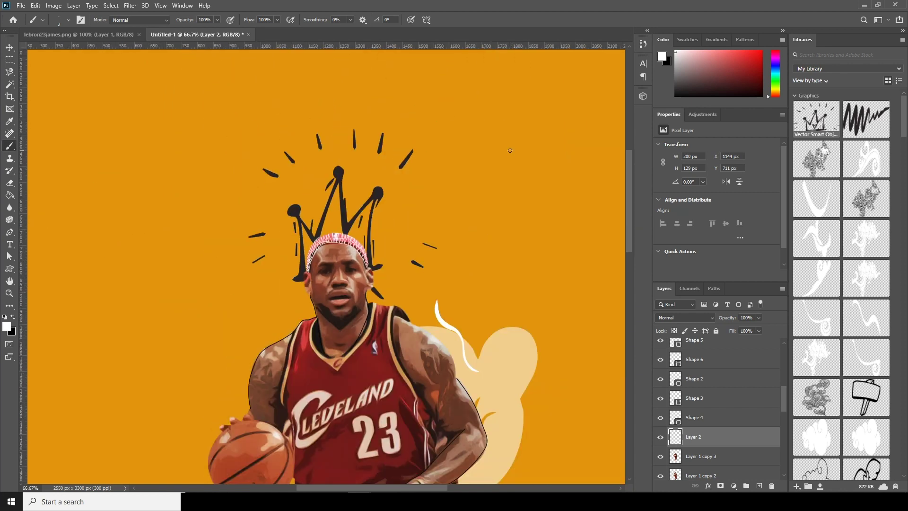
- Apply a white #ffffff Color Overlay to the crown graphic
{"action": "key", "text": "ctrl+plus"}
{"action": "key", "text": "v"}
{"action": "left_click", "coordinate": [377, 197]}
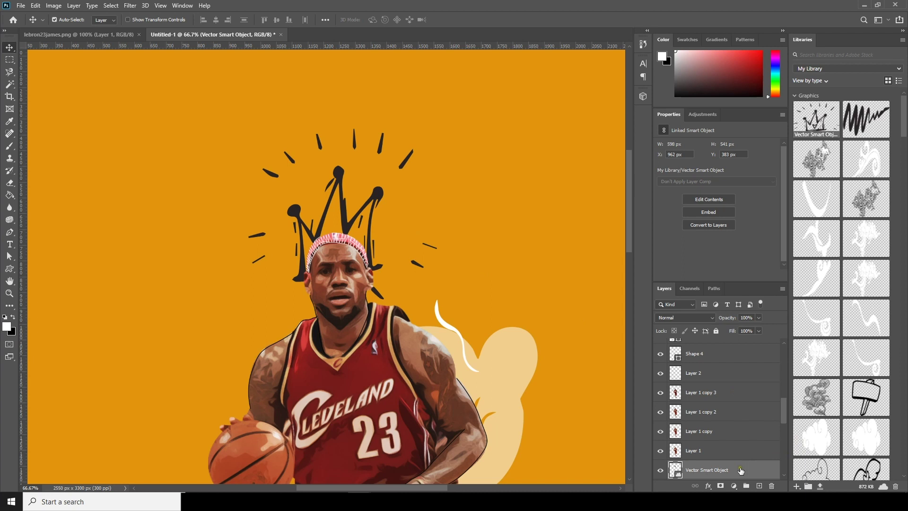
{"action": "left_click", "coordinate": [710, 487]}
{"action": "left_click", "coordinate": [724, 450]}
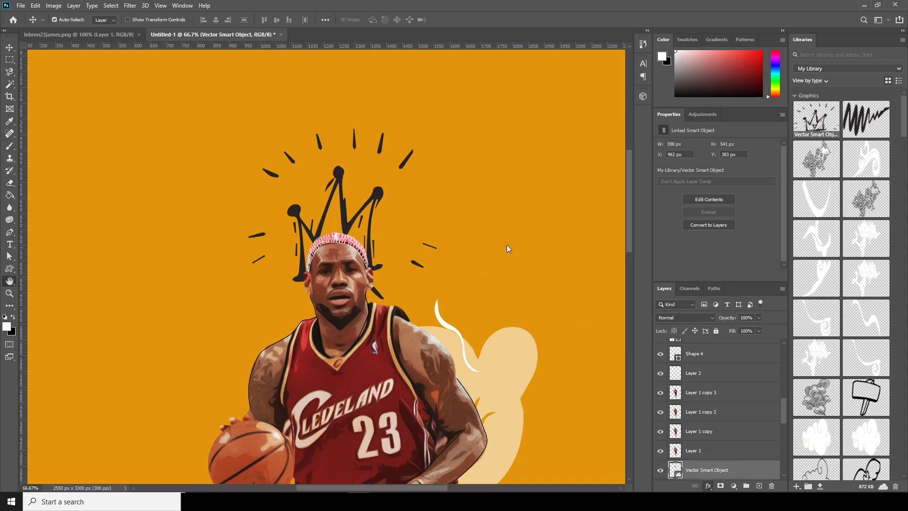
{"action": "left_click", "coordinate": [762, 90]}
{"action": "left_click_drag", "start_coordinate": [610, 267], "coordinate": [582, 235]}
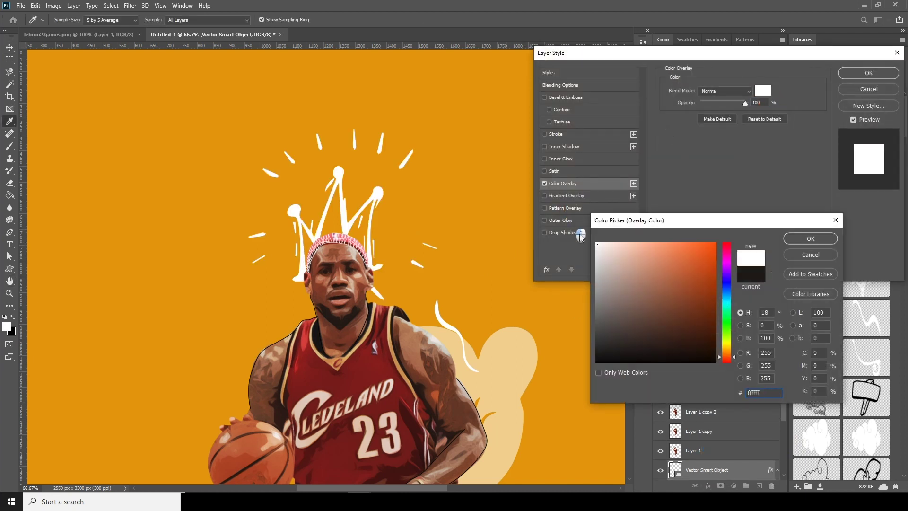
{"action": "left_click", "coordinate": [463, 335]}
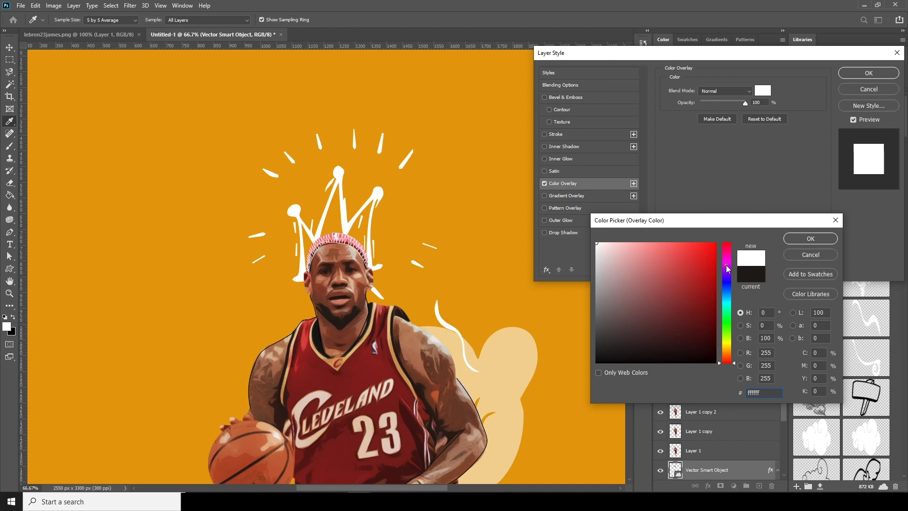
{"action": "left_click", "coordinate": [811, 238]}
{"action": "left_click", "coordinate": [868, 73]}
{"action": "key", "text": "v"}
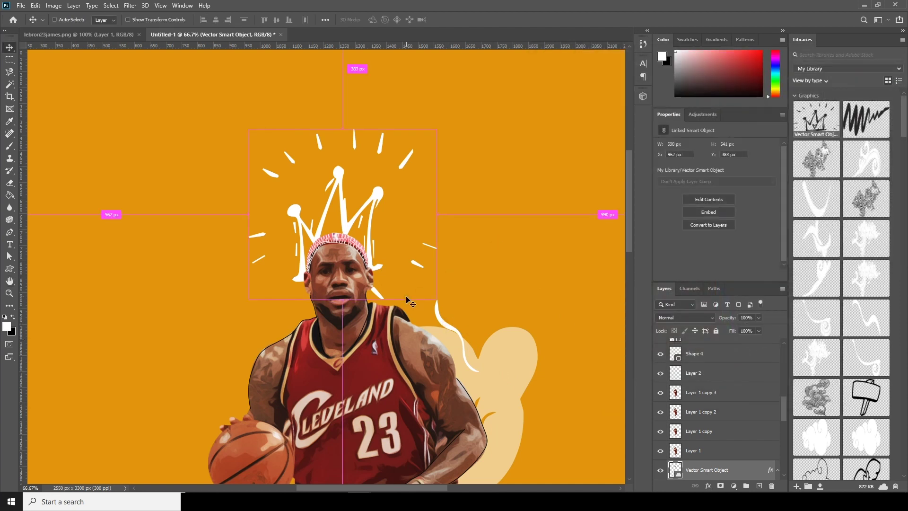
- Add a new layer above Layer 1 copy 3 and paint a thicker white stroke along the shorts' waistline below the hand
{"action": "key", "text": "ctrl+minus"}
{"action": "key", "text": "ctrl+minus"}
{"action": "key", "text": "ctrl+minus"}
{"action": "key", "text": "ctrl+plus"}
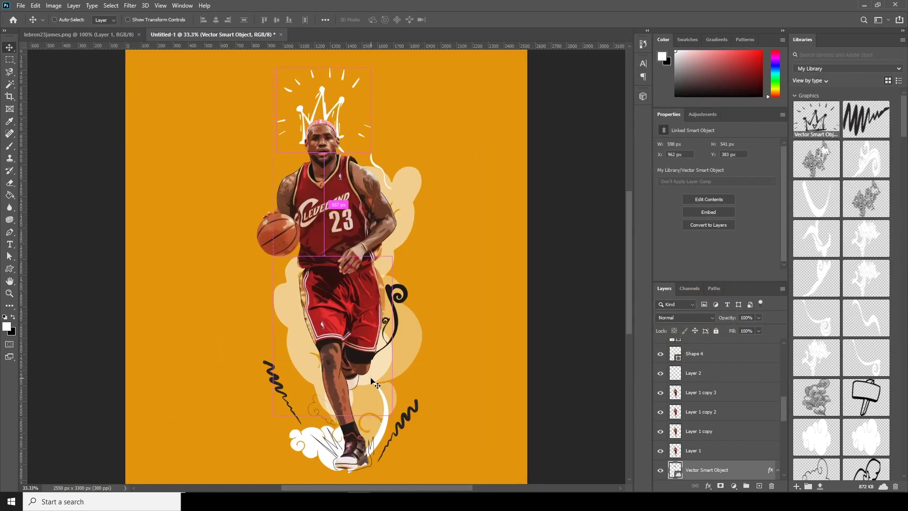
{"action": "scroll", "coordinate": [371, 380], "scroll_direction": "up", "scroll_amount": 3}
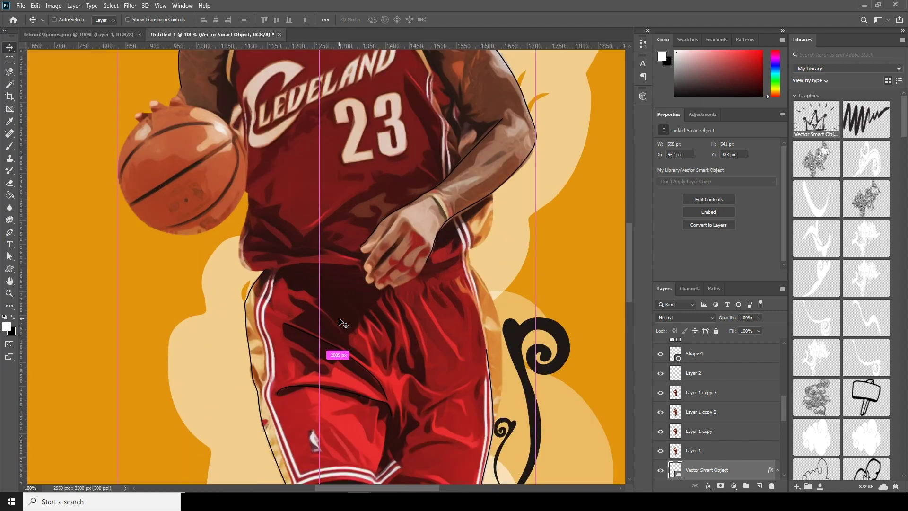
{"action": "left_click_drag", "start_coordinate": [364, 351], "coordinate": [359, 278]}
{"action": "left_click_drag", "start_coordinate": [784, 408], "coordinate": [784, 402]}
{"action": "scroll", "coordinate": [785, 403], "scroll_direction": "down", "scroll_amount": 1}
{"action": "left_click", "coordinate": [759, 486]}
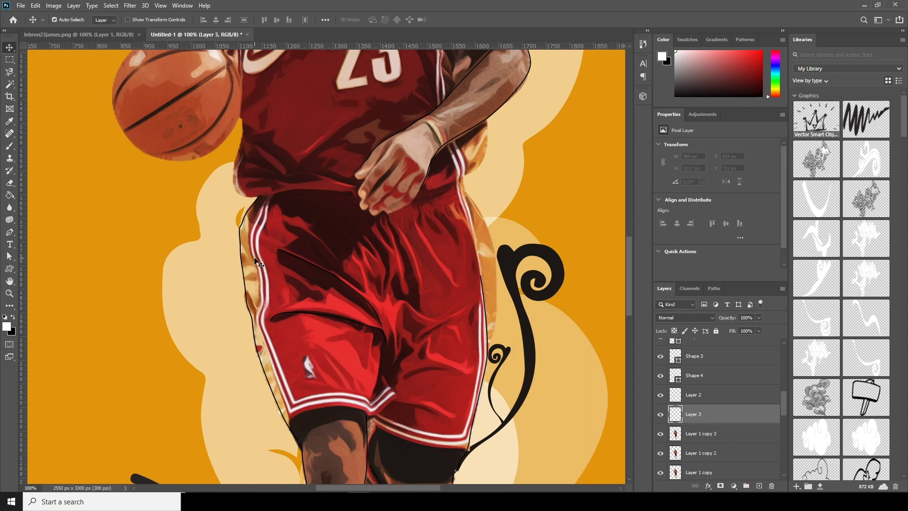
{"action": "key", "text": "b"}
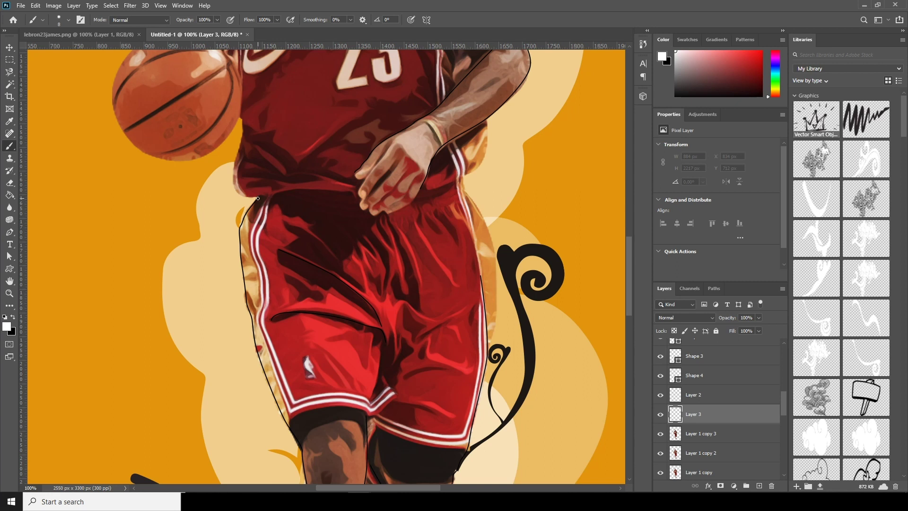
{"action": "left_click_drag", "start_coordinate": [258, 196], "coordinate": [408, 210]}
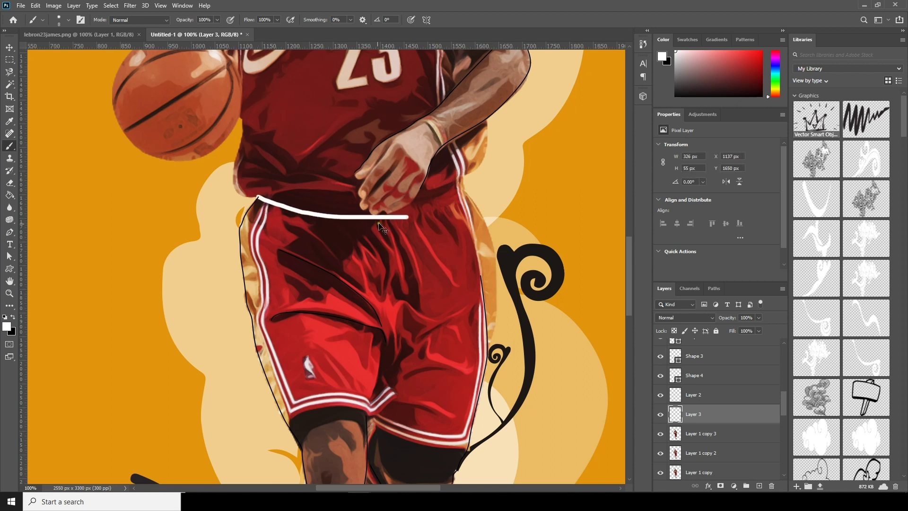
- Undo the thick waistline stroke, then paint thinner white lines along the shorts' waistline and its upper fabric folds
{"action": "key", "text": "ctrl+z"}
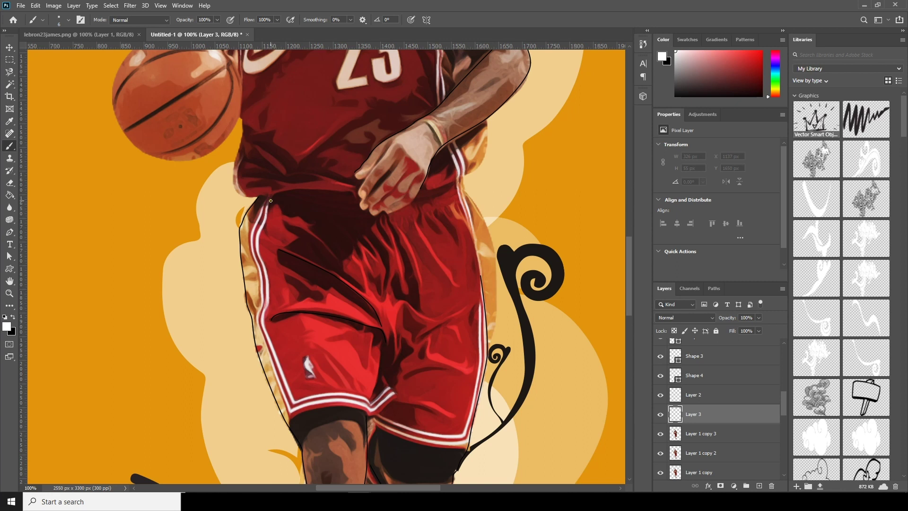
{"action": "left_click_drag", "start_coordinate": [260, 196], "coordinate": [385, 222]}
{"action": "left_click_drag", "start_coordinate": [455, 194], "coordinate": [426, 207]}
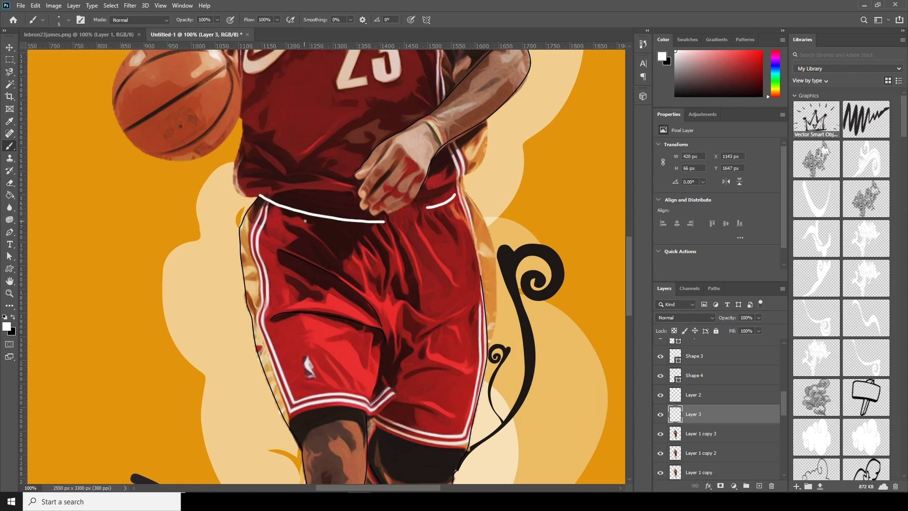
{"action": "mouse_move", "coordinate": [295, 225]}
{"action": "left_mouse_down"}
{"action": "mouse_move", "coordinate": [367, 261]}
{"action": "mouse_move", "coordinate": [403, 294]}
{"action": "left_mouse_up"}
{"action": "left_click_drag", "start_coordinate": [392, 233], "coordinate": [417, 296]}
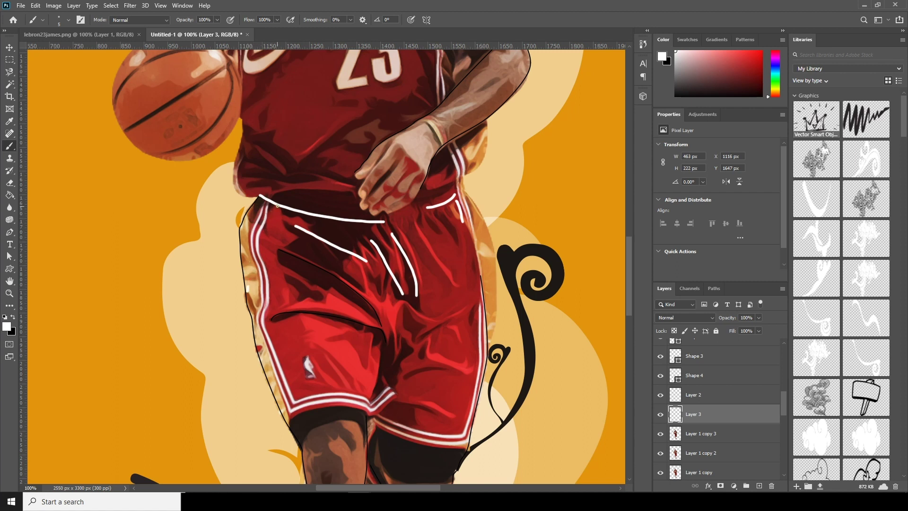
- Paint parallel white diagonal hatching lines across the front leg of the shorts, from waistband to hem
{"action": "mouse_move", "coordinate": [249, 289]}
{"action": "left_mouse_down"}
{"action": "mouse_move", "coordinate": [277, 207]}
{"action": "mouse_move", "coordinate": [252, 312]}
{"action": "mouse_move", "coordinate": [301, 211]}
{"action": "left_mouse_up"}
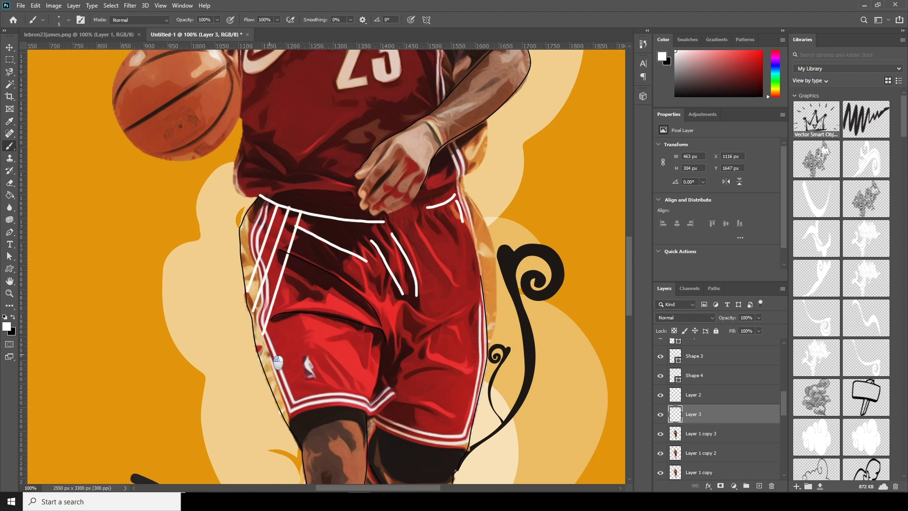
{"action": "mouse_move", "coordinate": [269, 352]}
{"action": "left_mouse_down"}
{"action": "mouse_move", "coordinate": [321, 216]}
{"action": "mouse_move", "coordinate": [275, 374]}
{"action": "left_mouse_up"}
{"action": "left_click_drag", "start_coordinate": [356, 221], "coordinate": [284, 387]}
{"action": "mouse_move", "coordinate": [381, 221]}
{"action": "left_mouse_down"}
{"action": "mouse_move", "coordinate": [291, 407]}
{"action": "mouse_move", "coordinate": [307, 405]}
{"action": "left_mouse_up"}
{"action": "mouse_move", "coordinate": [403, 219]}
{"action": "left_mouse_down"}
{"action": "mouse_move", "coordinate": [331, 401]}
{"action": "mouse_move", "coordinate": [351, 401]}
{"action": "left_mouse_up"}
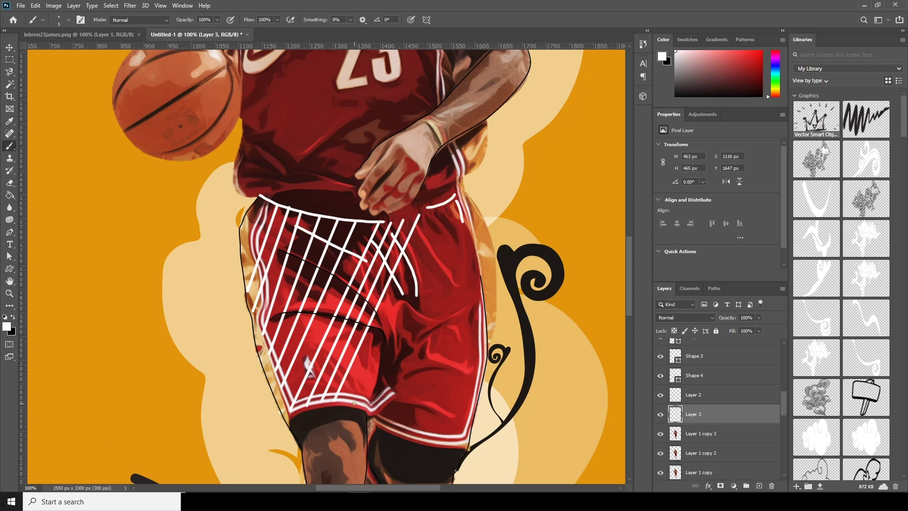
{"action": "left_click_drag", "start_coordinate": [437, 209], "coordinate": [369, 400]}
{"action": "mouse_move", "coordinate": [452, 207]}
{"action": "left_mouse_down"}
{"action": "mouse_move", "coordinate": [363, 404]}
{"action": "mouse_move", "coordinate": [378, 408]}
{"action": "left_mouse_up"}
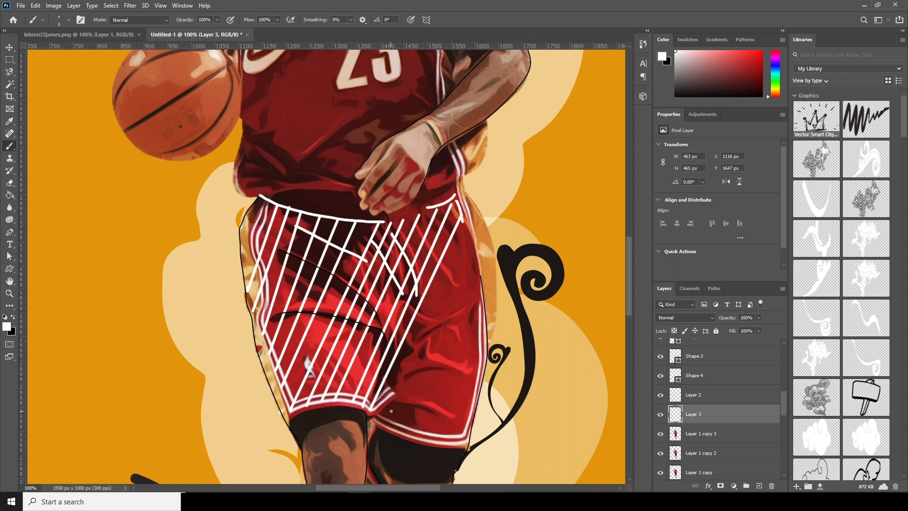
- Continue the white diagonal hatching across the other leg of the shorts to its outer edge
{"action": "mouse_move", "coordinate": [466, 225]}
{"action": "left_mouse_down"}
{"action": "mouse_move", "coordinate": [380, 417]}
{"action": "mouse_move", "coordinate": [392, 420]}
{"action": "left_mouse_up"}
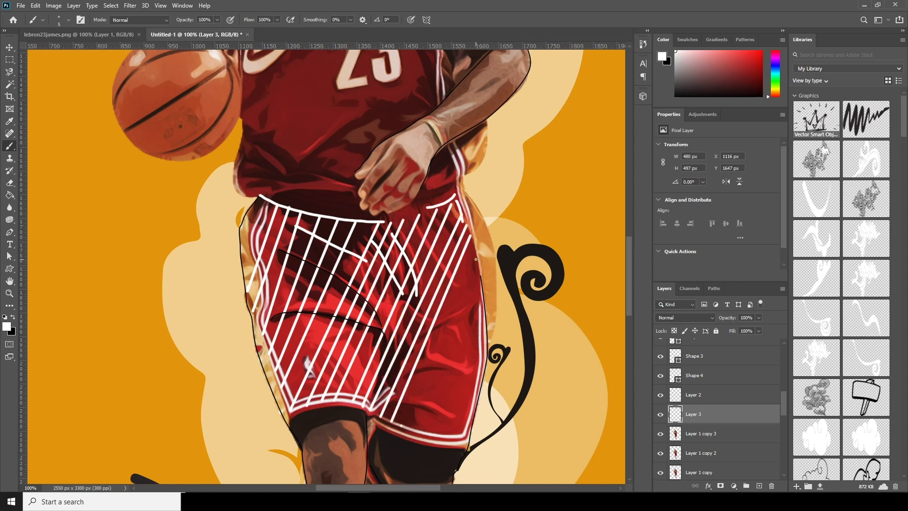
{"action": "left_click_drag", "start_coordinate": [476, 259], "coordinate": [402, 424]}
{"action": "left_click_drag", "start_coordinate": [481, 274], "coordinate": [413, 429]}
{"action": "left_click_drag", "start_coordinate": [481, 304], "coordinate": [424, 432]}
{"action": "left_click_drag", "start_coordinate": [483, 326], "coordinate": [433, 437]}
{"action": "left_click_drag", "start_coordinate": [482, 370], "coordinate": [445, 436]}
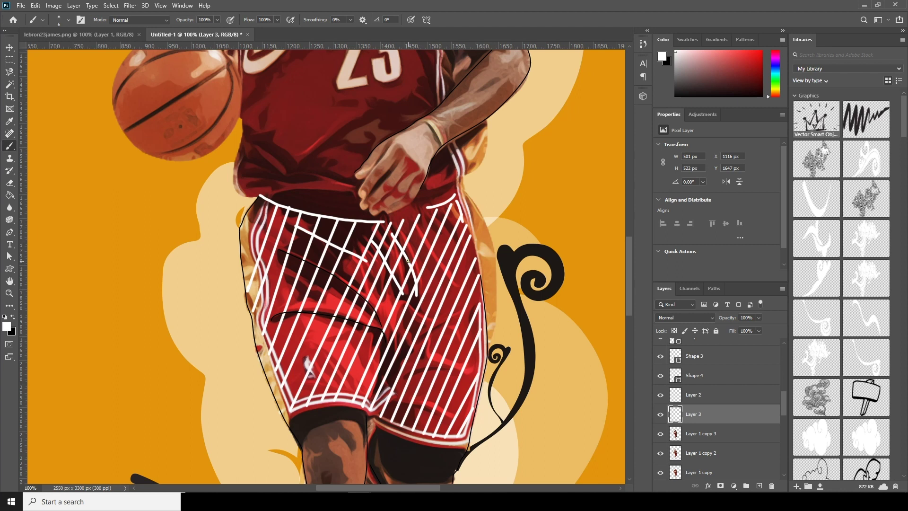
- With a 10 px brush, paint a white stroke along the shorts' upper fold and white zigzags on both legs
{"action": "left_click_drag", "start_coordinate": [277, 253], "coordinate": [374, 317]}
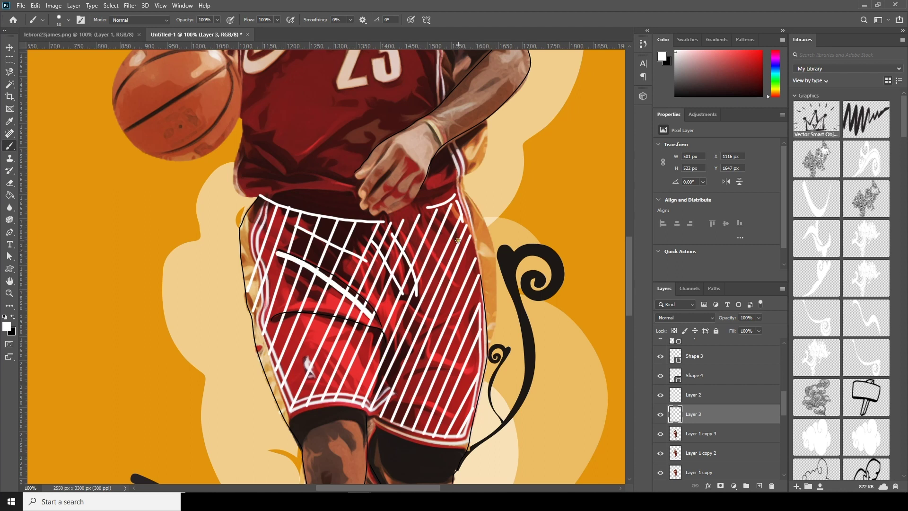
{"action": "mouse_move", "coordinate": [429, 290]}
{"action": "left_mouse_down"}
{"action": "mouse_move", "coordinate": [437, 308]}
{"action": "mouse_move", "coordinate": [411, 371]}
{"action": "mouse_move", "coordinate": [472, 372]}
{"action": "left_mouse_up"}
{"action": "left_click_drag", "start_coordinate": [379, 387], "coordinate": [460, 320]}
{"action": "left_click_drag", "start_coordinate": [423, 292], "coordinate": [433, 310]}
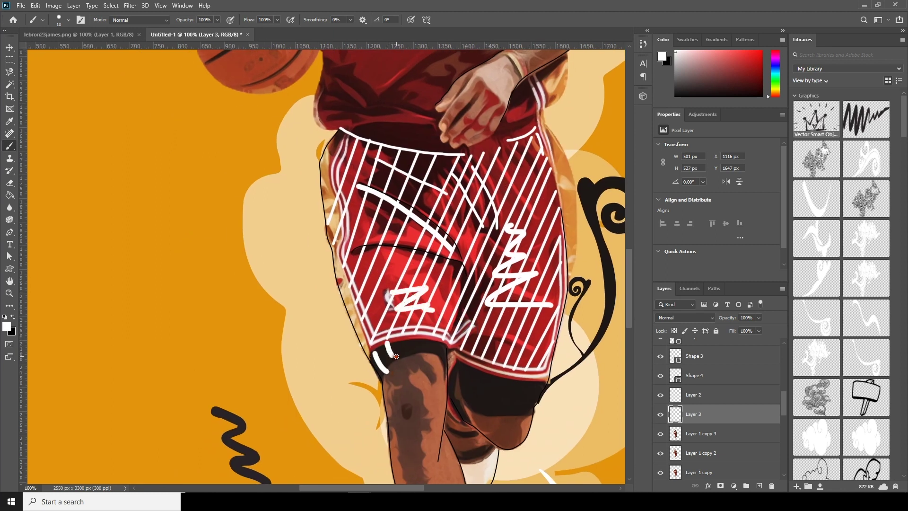
- Paint short white vertical dashes on both black leg sleeves and thick white lines along the shorts' hems
{"action": "mouse_move", "coordinate": [425, 347]}
{"action": "left_mouse_down"}
{"action": "mouse_move", "coordinate": [480, 382]}
{"action": "mouse_move", "coordinate": [467, 400]}
{"action": "left_mouse_up"}
{"action": "mouse_move", "coordinate": [475, 371]}
{"action": "left_mouse_down"}
{"action": "mouse_move", "coordinate": [476, 403]}
{"action": "mouse_move", "coordinate": [511, 399]}
{"action": "left_mouse_up"}
{"action": "left_click_drag", "start_coordinate": [517, 390], "coordinate": [517, 399]}
{"action": "left_click", "coordinate": [525, 393]}
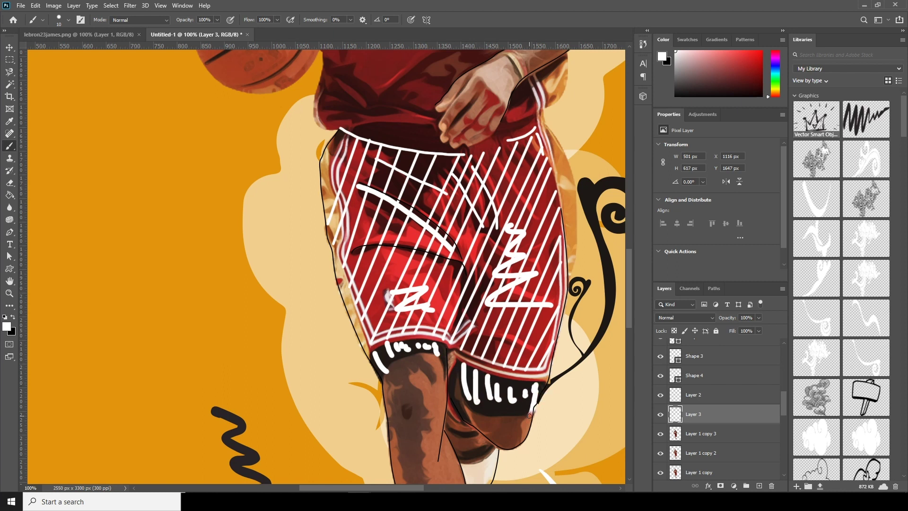
{"action": "left_click_drag", "start_coordinate": [463, 358], "coordinate": [533, 372]}
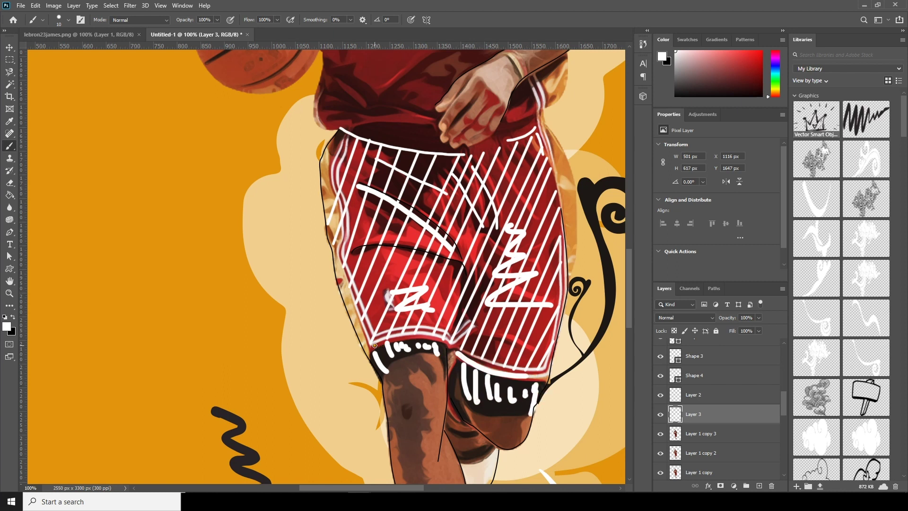
{"action": "left_click_drag", "start_coordinate": [374, 345], "coordinate": [445, 343]}
- Place the white wavy-line graphic from the library beside the shorts and rotate it to follow their outer edge
{"action": "key", "text": "ctrl+minus"}
{"action": "key", "text": "ctrl+minus"}
{"action": "key", "text": "ctrl+minus"}
{"action": "key", "text": "ctrl+minus"}
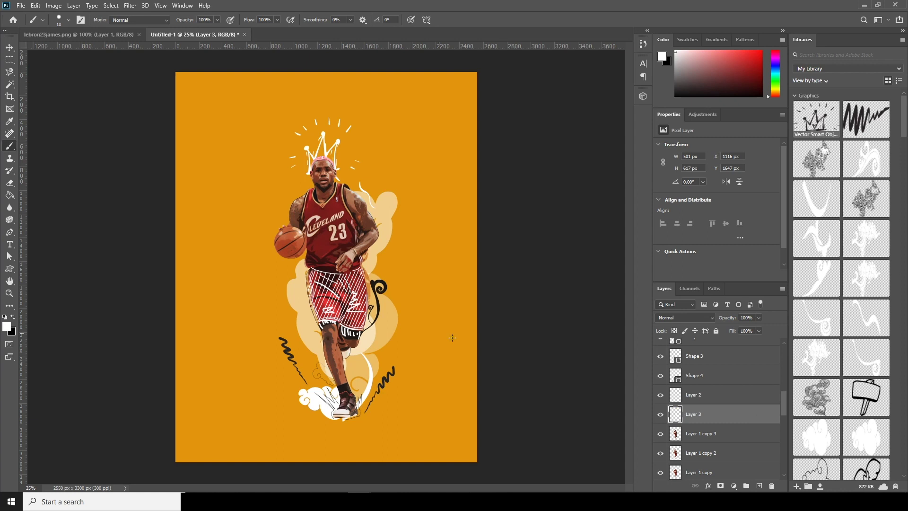
{"action": "left_click", "coordinate": [11, 50]}
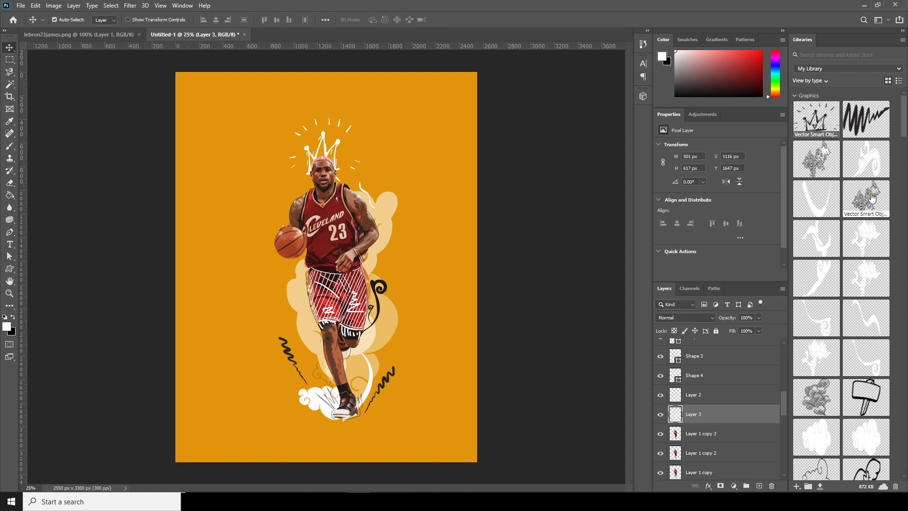
{"action": "mouse_move", "coordinate": [904, 136]}
{"action": "left_mouse_down"}
{"action": "mouse_move", "coordinate": [905, 155]}
{"action": "mouse_move", "coordinate": [905, 142]}
{"action": "left_mouse_up"}
{"action": "left_click_drag", "start_coordinate": [876, 263], "coordinate": [308, 302]}
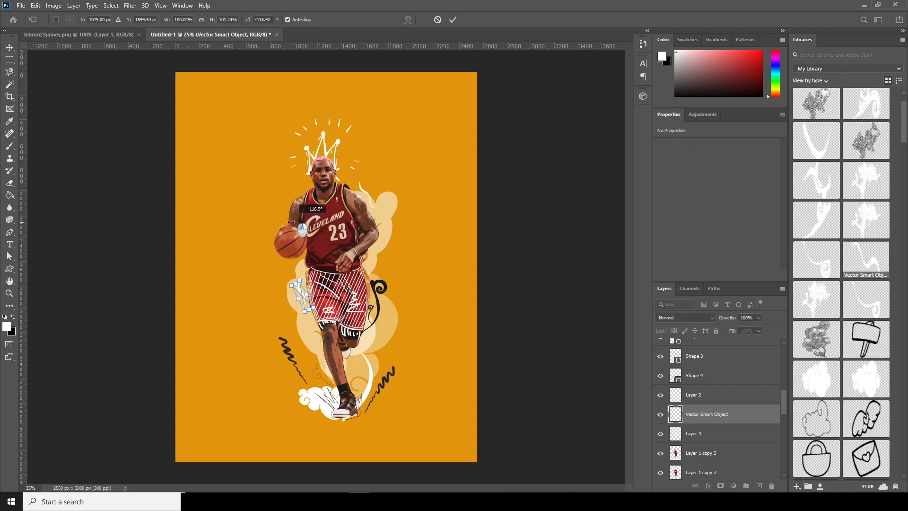
{"action": "key", "text": "Return"}
- Place the white curl graphic from the library beside the front lower leg, enlarging, rotating and flipping it
{"action": "left_click_drag", "start_coordinate": [822, 261], "coordinate": [349, 372]}
{"action": "left_click_drag", "start_coordinate": [329, 358], "coordinate": [373, 317]}
{"action": "right_click", "coordinate": [331, 359]}
{"action": "left_click", "coordinate": [369, 344]}
{"action": "right_click", "coordinate": [335, 348]}
{"action": "left_click", "coordinate": [362, 343]}
{"action": "right_click", "coordinate": [320, 358]}
{"action": "left_click", "coordinate": [347, 345]}
{"action": "left_click_drag", "start_coordinate": [327, 350], "coordinate": [330, 357]}
{"action": "key", "text": "Return"}
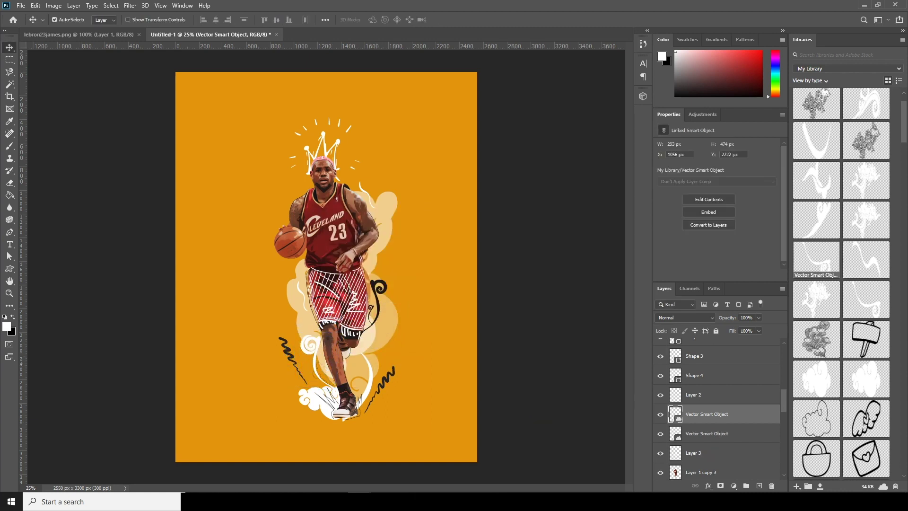
- Duplicate the white curl and transform the copy to about 130 x 211 px against the shorts' outer edge
{"action": "key", "text": "ctrl+j"}
{"action": "key", "text": "ctrl+t"}
{"action": "right_click", "coordinate": [302, 295]}
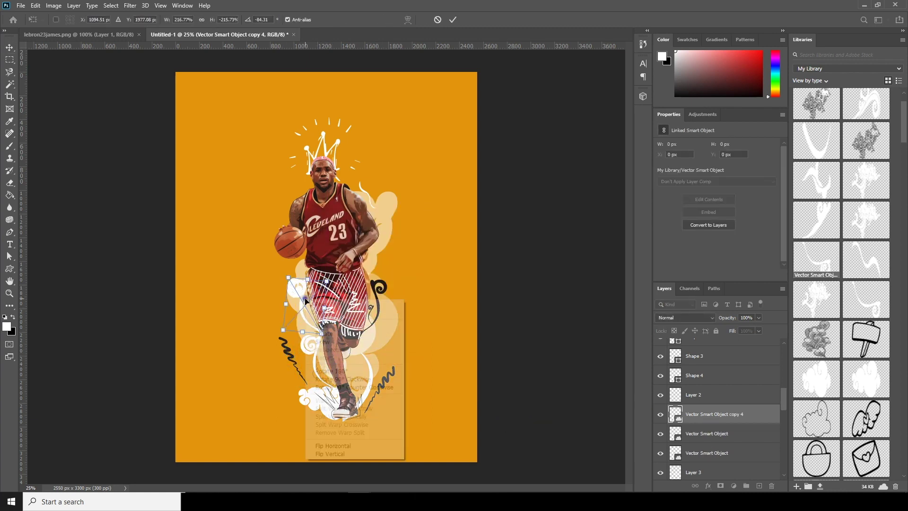
{"action": "left_click", "coordinate": [339, 447]}
{"action": "key", "text": "ctrl+z"}
{"action": "right_click", "coordinate": [312, 311]}
{"action": "left_click", "coordinate": [322, 286]}
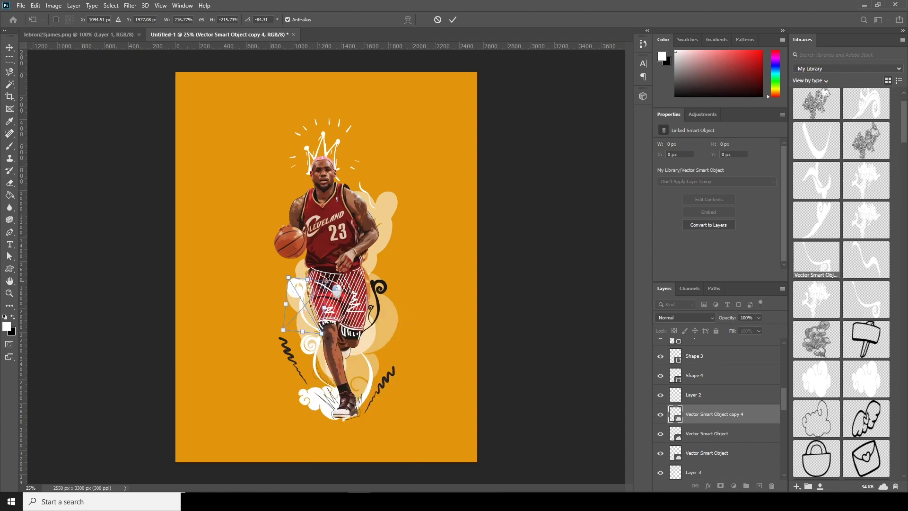
{"action": "left_click_drag", "start_coordinate": [327, 281], "coordinate": [315, 294]}
{"action": "key", "text": "ctrl+plus"}
{"action": "key", "text": "ctrl+plus"}
{"action": "key", "text": "ctrl+plus"}
{"action": "left_click_drag", "start_coordinate": [278, 378], "coordinate": [298, 405]}
{"action": "key", "text": "Return"}
- Apply a black Color Overlay to the small curl copy beside the shorts
{"action": "left_click", "coordinate": [708, 486]}
{"action": "left_click", "coordinate": [715, 449]}
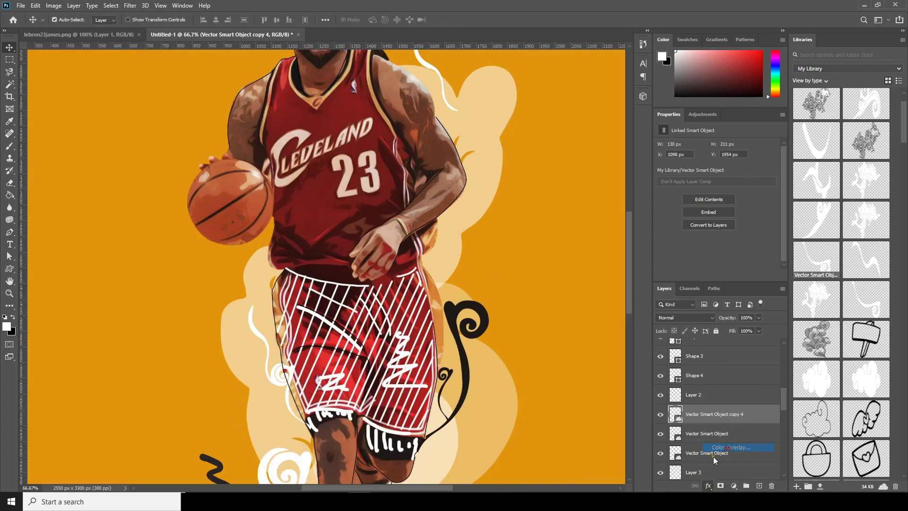
{"action": "left_click", "coordinate": [762, 92]}
{"action": "left_click", "coordinate": [316, 424]}
{"action": "left_click", "coordinate": [793, 239]}
{"action": "left_click", "coordinate": [869, 73]}
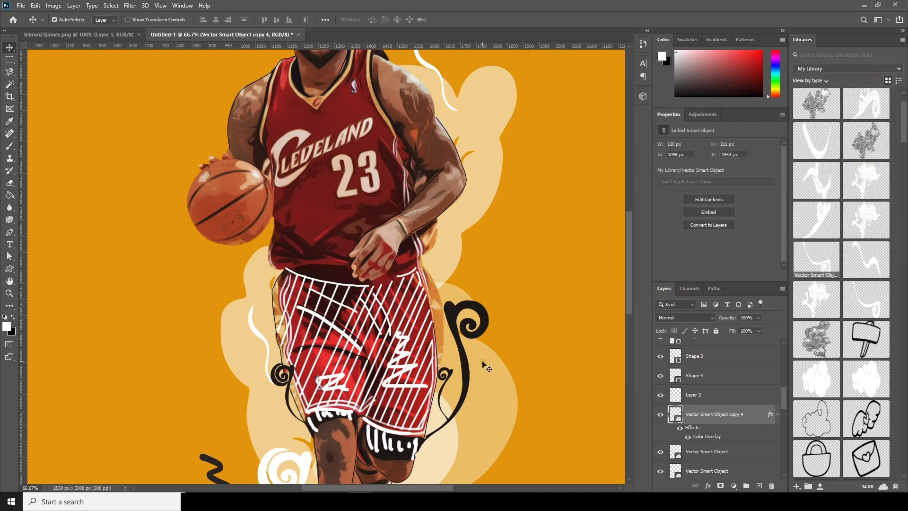
- Place the white curved-line graphic from the library around the outer edge of the basketball
{"action": "key", "text": "ctrl+minus"}
{"action": "key", "text": "ctrl+minus"}
{"action": "key", "text": "ctrl+minus"}
{"action": "key", "text": "ctrl+plus"}
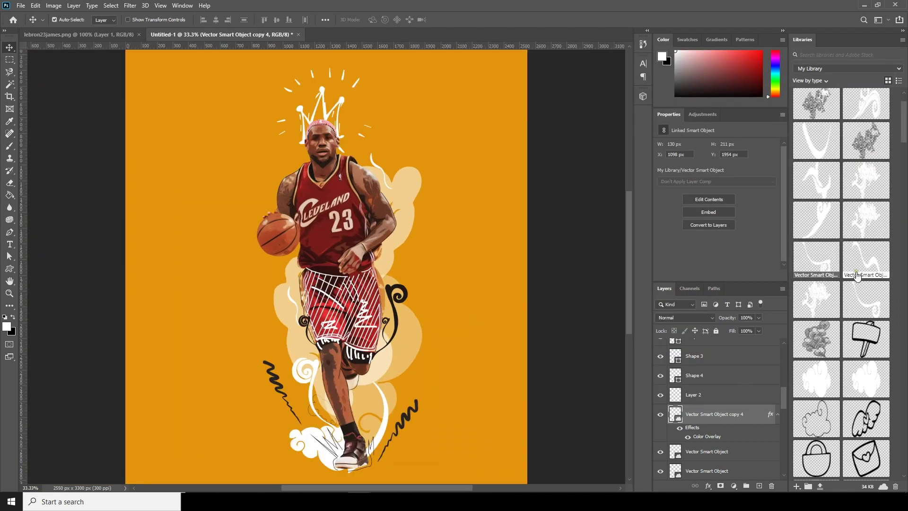
{"action": "left_click_drag", "start_coordinate": [827, 160], "coordinate": [260, 250]}
{"action": "key", "text": "Return"}
- Copy the black scribble from beside the shoe and transform it to sit beside the player's head
{"action": "left_click", "coordinate": [409, 419]}
{"action": "key", "text": "ctrl+t"}
{"action": "mouse_move", "coordinate": [408, 419]}
{"action": "left_mouse_down"}
{"action": "mouse_move", "coordinate": [346, 166]}
{"action": "mouse_move", "coordinate": [279, 144]}
{"action": "mouse_move", "coordinate": [301, 176]}
{"action": "mouse_move", "coordinate": [297, 157]}
{"action": "left_mouse_up"}
{"action": "key", "text": "Return"}
- Place the spiral graphic from the library over the player's forearm and give it a white Color Overlay
{"action": "scroll", "coordinate": [823, 189], "scroll_direction": "up", "scroll_amount": 3}
{"action": "mouse_move", "coordinate": [816, 107]}
{"action": "left_mouse_down"}
{"action": "mouse_move", "coordinate": [399, 152]}
{"action": "mouse_move", "coordinate": [376, 225]}
{"action": "left_mouse_up"}
{"action": "key", "text": "Return"}
{"action": "left_click", "coordinate": [708, 486]}
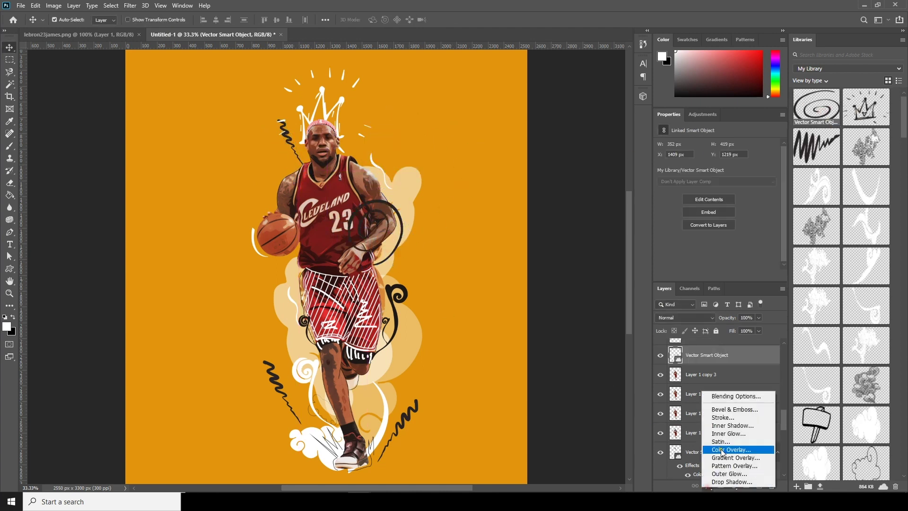
{"action": "left_click", "coordinate": [722, 452]}
{"action": "left_click", "coordinate": [762, 90]}
{"action": "left_click_drag", "start_coordinate": [610, 256], "coordinate": [570, 229]}
{"action": "key", "text": "Return"}
{"action": "key", "text": "Return"}
- Shrink the white spiral to about 254 x 252 px and position it around the player's forearm
{"action": "key", "text": "ctrl+t"}
{"action": "left_click", "coordinate": [430, 245], "text": "alt"}
{"action": "mouse_move", "coordinate": [414, 239]}
{"action": "left_mouse_down"}
{"action": "mouse_move", "coordinate": [395, 234]}
{"action": "mouse_move", "coordinate": [404, 253]}
{"action": "left_mouse_up"}
{"action": "key", "text": "Return"}
{"action": "key", "text": "ctrl+t"}
{"action": "left_click_drag", "start_coordinate": [390, 238], "coordinate": [405, 249]}
{"action": "left_click_drag", "start_coordinate": [452, 220], "coordinate": [453, 249]}
{"action": "key", "text": "Return"}
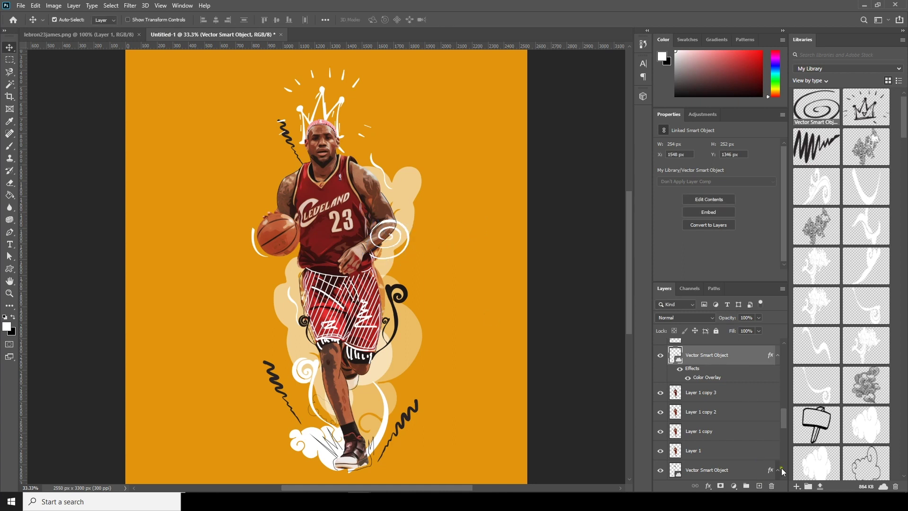
- Add a new layer and paint white zigzag scribbles on the basketball and in the area below it
{"action": "left_click", "coordinate": [758, 486]}
{"action": "key", "text": "b"}
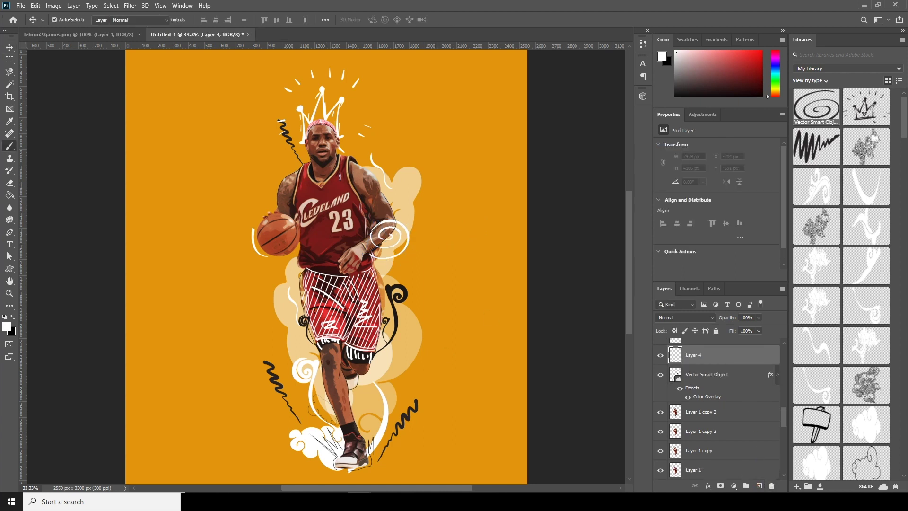
{"action": "scroll", "coordinate": [278, 235], "scroll_direction": "up", "scroll_amount": 3}
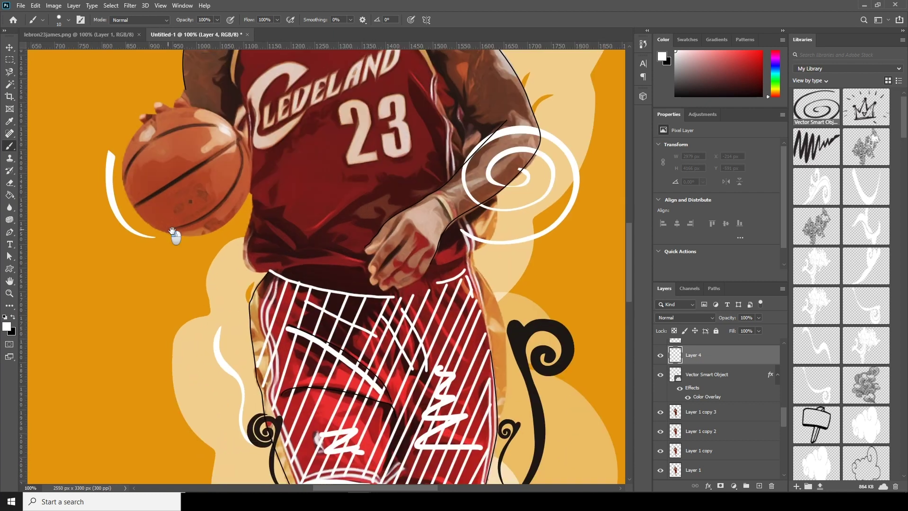
{"action": "left_click_drag", "start_coordinate": [289, 249], "coordinate": [334, 235]}
{"action": "left_click_drag", "start_coordinate": [263, 230], "coordinate": [328, 254]}
{"action": "mouse_move", "coordinate": [238, 337]}
{"action": "left_mouse_down"}
{"action": "mouse_move", "coordinate": [275, 341]}
{"action": "mouse_move", "coordinate": [312, 381]}
{"action": "left_mouse_up"}
{"action": "mouse_move", "coordinate": [570, 366]}
{"action": "left_mouse_down"}
{"action": "mouse_move", "coordinate": [331, 371]}
{"action": "mouse_move", "coordinate": [342, 332]}
{"action": "left_mouse_up"}
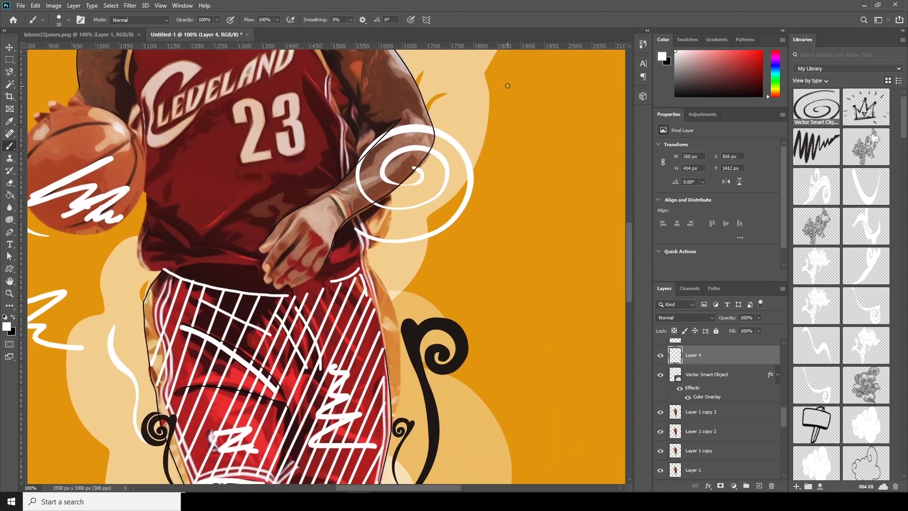
- Paint a long white jagged line down the orange background beside the player's shoulder and forearm spiral
{"action": "scroll", "coordinate": [507, 103], "scroll_direction": "down", "scroll_amount": 2}
{"action": "scroll", "coordinate": [410, 176], "scroll_direction": "right", "scroll_amount": 2}
{"action": "mouse_move", "coordinate": [379, 113]}
{"action": "left_mouse_down"}
{"action": "mouse_move", "coordinate": [401, 183]}
{"action": "mouse_move", "coordinate": [417, 295]}
{"action": "left_mouse_up"}
{"action": "scroll", "coordinate": [425, 322], "scroll_direction": "left", "scroll_amount": 4}
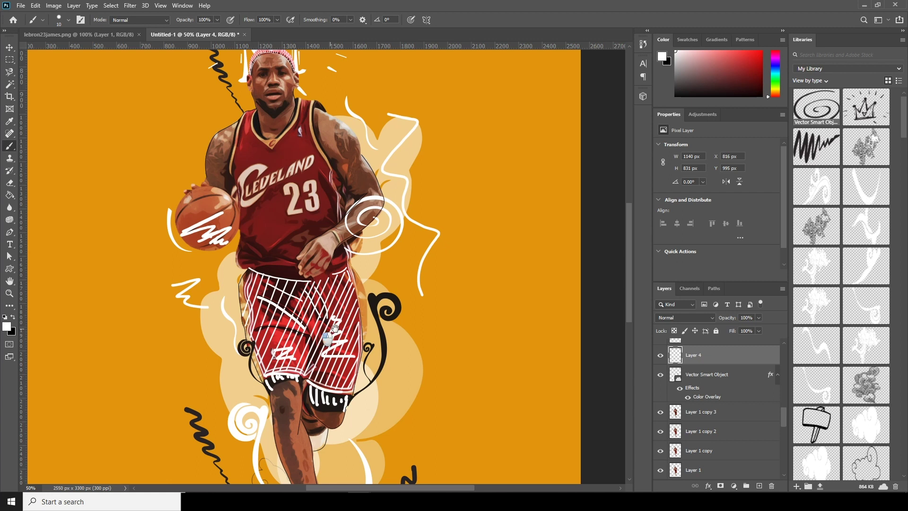
- Add another layer and paint white accents around the basketball, beside the legs and along the cloud's outer edge
{"action": "scroll", "coordinate": [425, 322], "scroll_direction": "down", "scroll_amount": 1}
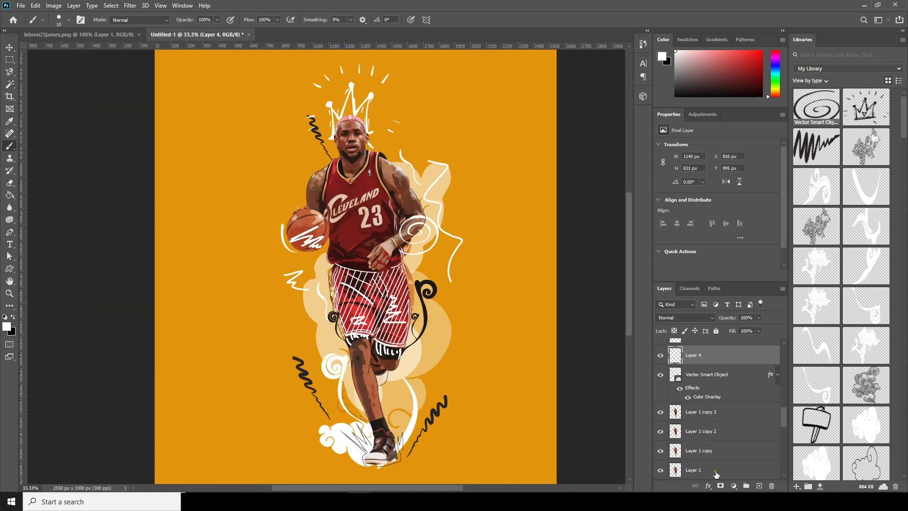
{"action": "left_click", "coordinate": [758, 487]}
{"action": "left_click_drag", "start_coordinate": [287, 193], "coordinate": [297, 208]}
{"action": "left_click_drag", "start_coordinate": [276, 248], "coordinate": [321, 260]}
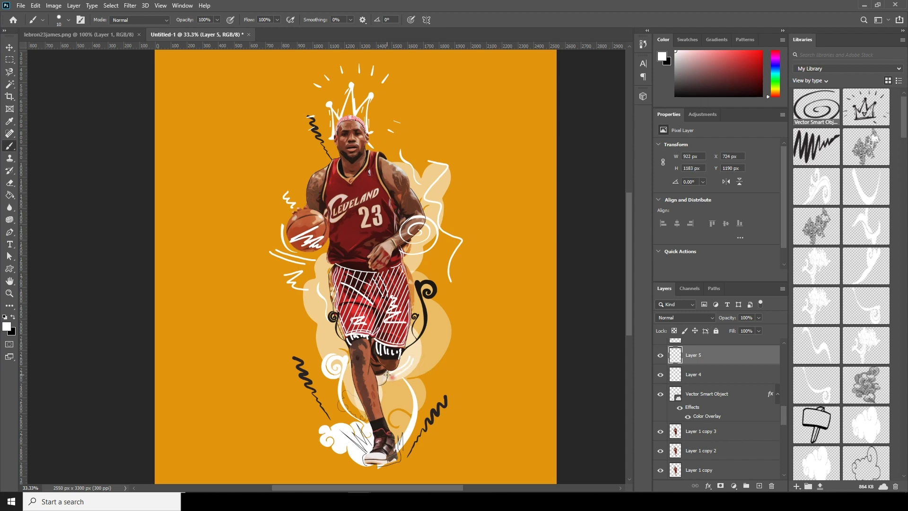
{"action": "left_click_drag", "start_coordinate": [451, 306], "coordinate": [453, 358]}
{"action": "key", "text": "ctrl+minus"}
{"action": "key", "text": "ctrl+plus"}
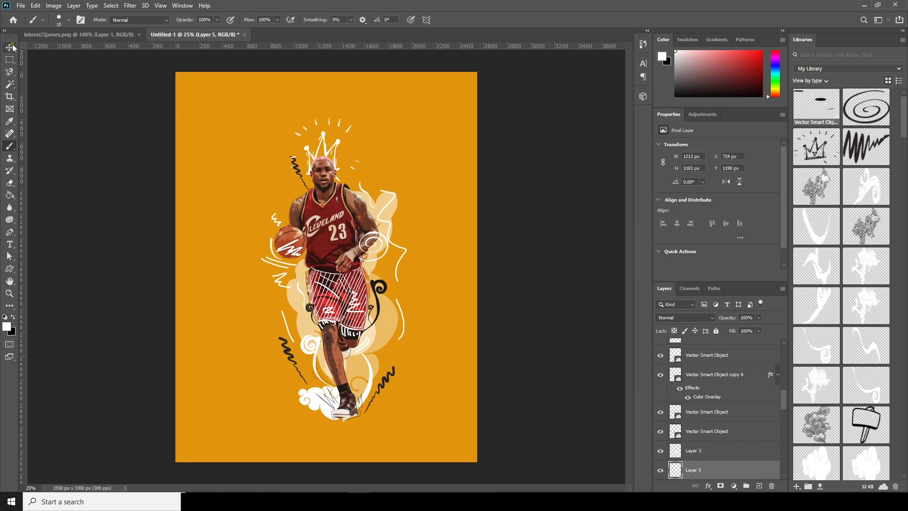
- Place the dots-and-splatter graphic from the library beside the cloud, rotated upright at about 259 x 788 px
{"action": "left_click", "coordinate": [12, 46]}
{"action": "left_click_drag", "start_coordinate": [821, 103], "coordinate": [378, 165]}
{"action": "left_click_drag", "start_coordinate": [420, 135], "coordinate": [427, 152]}
{"action": "left_click_drag", "start_coordinate": [394, 154], "coordinate": [423, 305]}
{"action": "left_click_drag", "start_coordinate": [453, 274], "coordinate": [458, 280]}
{"action": "key", "text": "Return"}
- Apply a white Color Overlay to the dots-and-splatter graphic
{"action": "left_click", "coordinate": [708, 486]}
{"action": "left_click", "coordinate": [729, 448]}
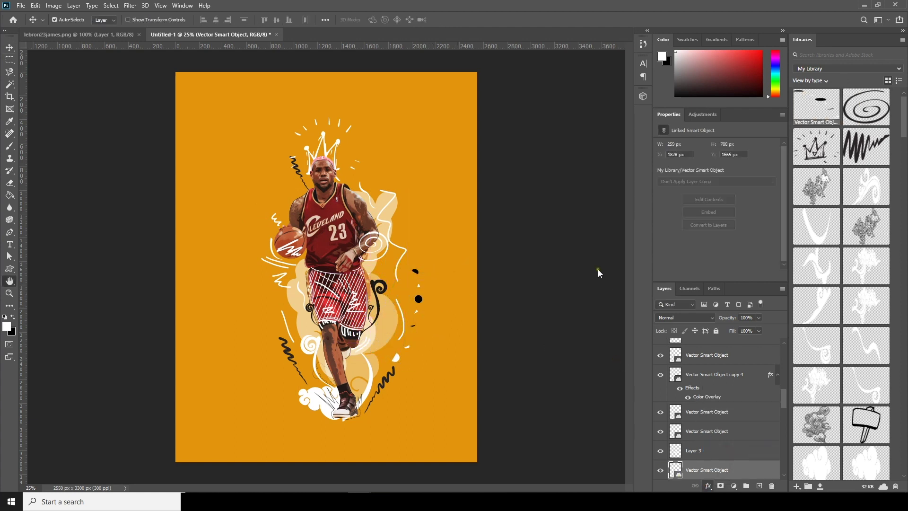
{"action": "left_click", "coordinate": [869, 75]}
- Place the black scratch-line graphic from the library next to the upper arm, about 265 x 239 px
{"action": "left_click_drag", "start_coordinate": [818, 118], "coordinate": [427, 216]}
{"action": "left_click_drag", "start_coordinate": [434, 232], "coordinate": [394, 221]}
{"action": "key", "text": "Return"}
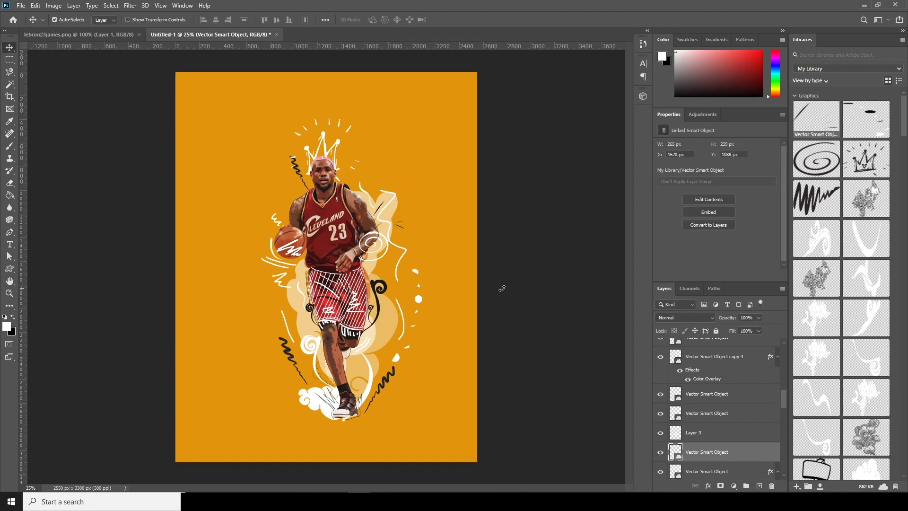
{"action": "key", "text": "ctrl+minus"}
{"action": "key", "text": "ctrl+minus"}
{"action": "key", "text": "ctrl+plus"}
{"action": "key", "text": "ctrl+plus"}
{"action": "key", "text": "ctrl+plus"}
{"action": "key", "text": "ctrl+minus"}
{"action": "left_click", "coordinate": [503, 288]}
- Add a Color Lookup adjustment layer above the topmost layer, Shape 11
{"action": "left_click_drag", "start_coordinate": [781, 395], "coordinate": [784, 347]}
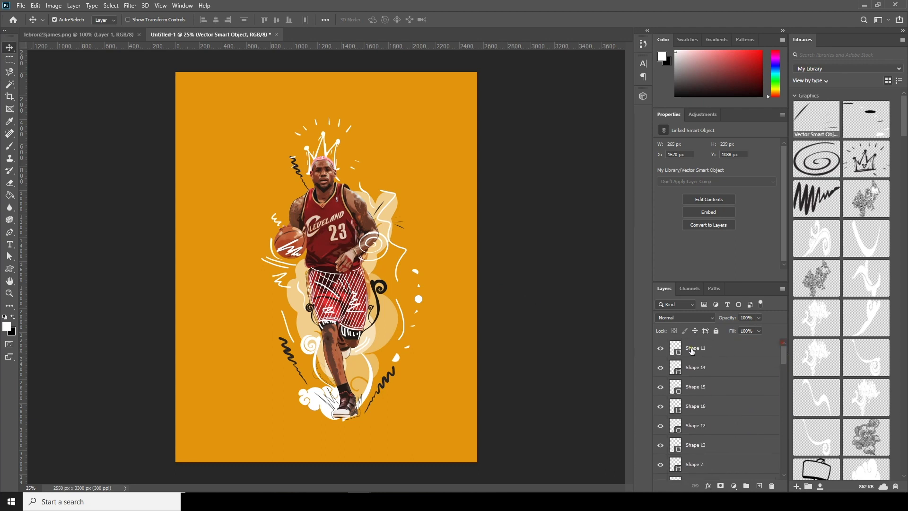
{"action": "left_click", "coordinate": [703, 351]}
{"action": "left_click", "coordinate": [735, 488]}
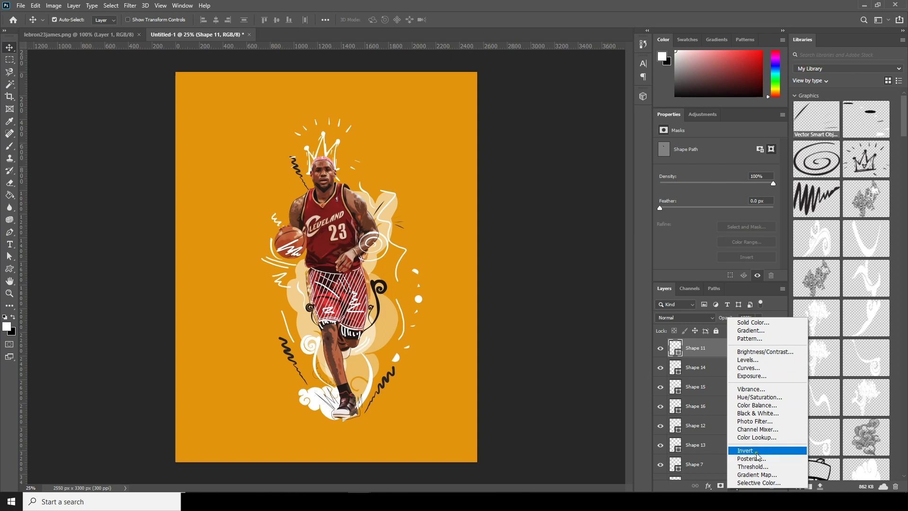
{"action": "left_click", "coordinate": [765, 438]}
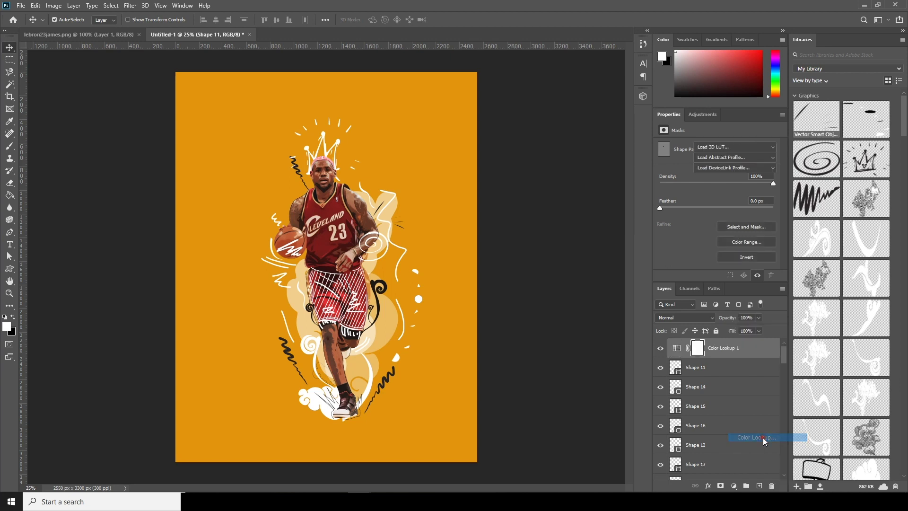
- Load windymoodlut 2020.cube from the mood lut folder as the Color Lookup layer's 3D LUT
{"action": "left_click", "coordinate": [743, 148]}
{"action": "left_click", "coordinate": [735, 161]}
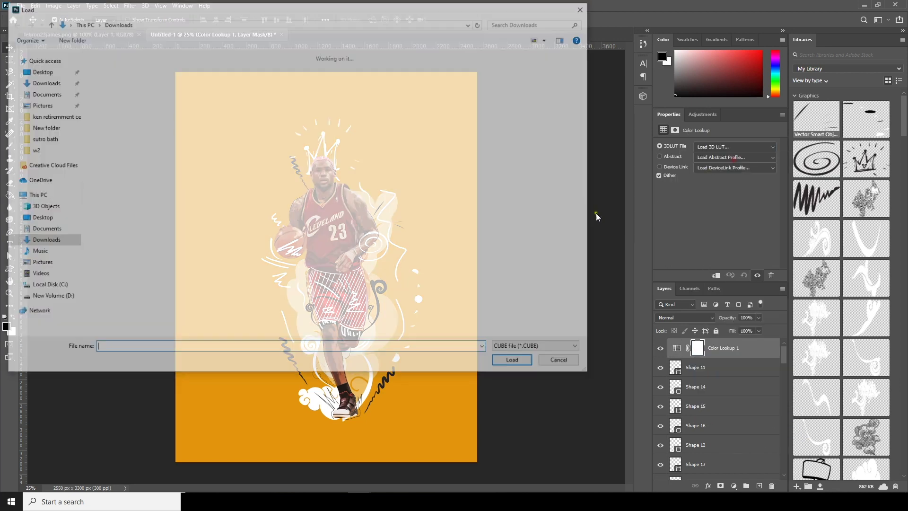
{"action": "double_click", "coordinate": [116, 87]}
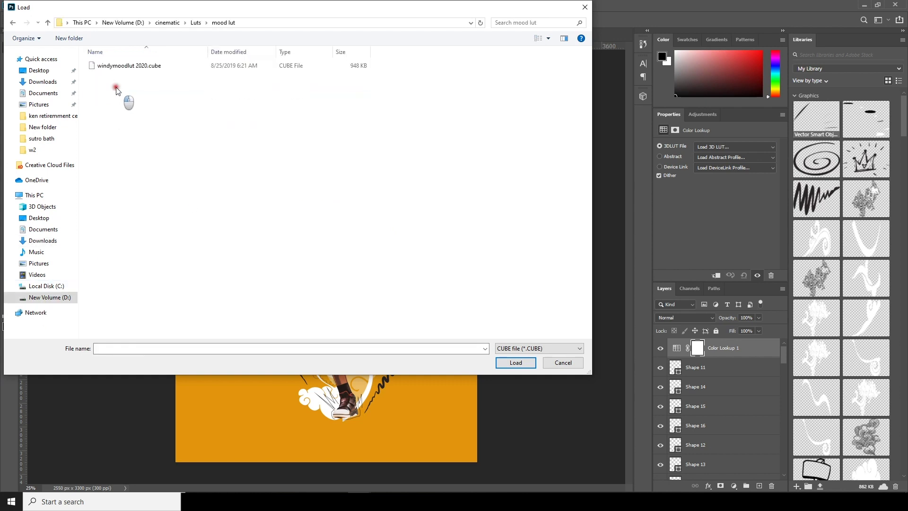
{"action": "left_click", "coordinate": [119, 66]}
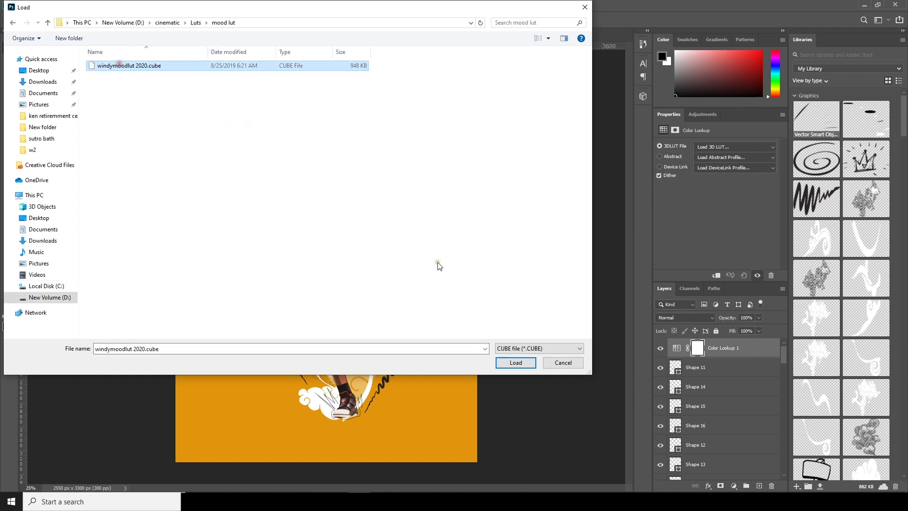
{"action": "left_click", "coordinate": [524, 367]}
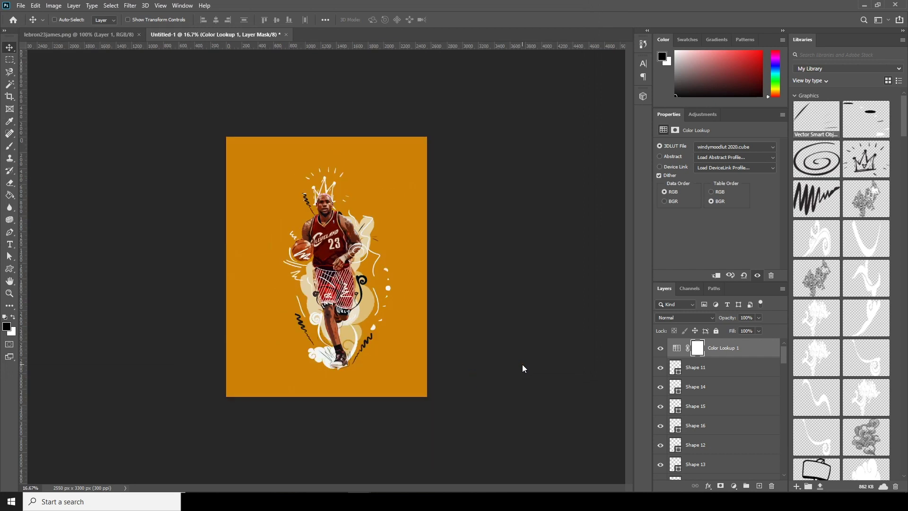
{"action": "key", "text": "ctrl+minus"}
{"action": "key", "text": "ctrl+plus"}
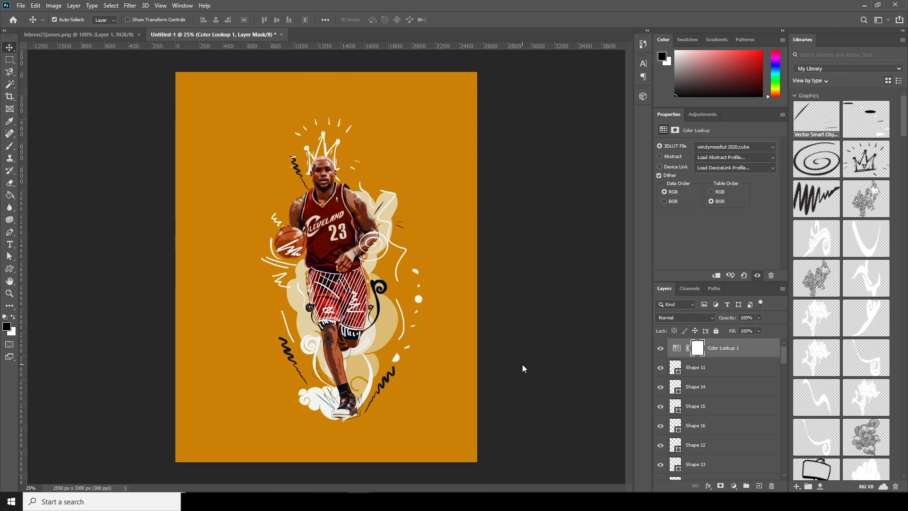